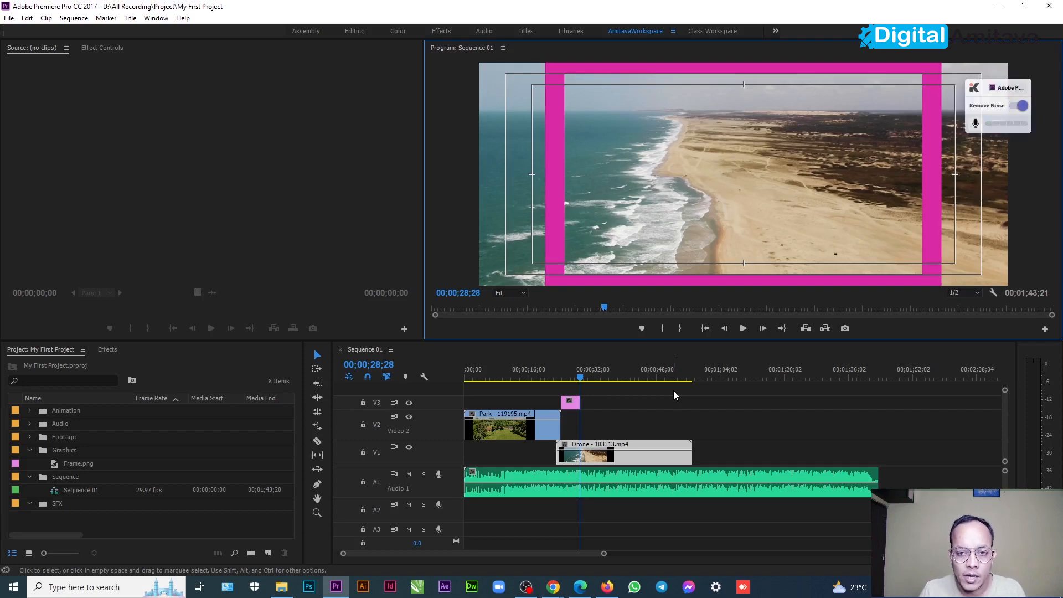
pyautogui.moveTo(1000, 96)
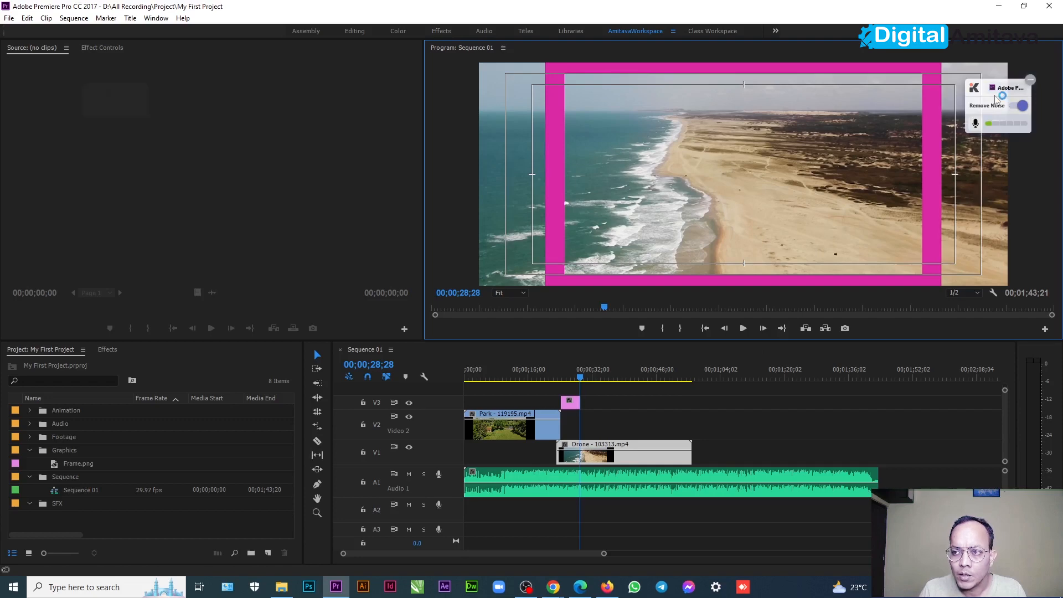
pyautogui.click(1030, 81)
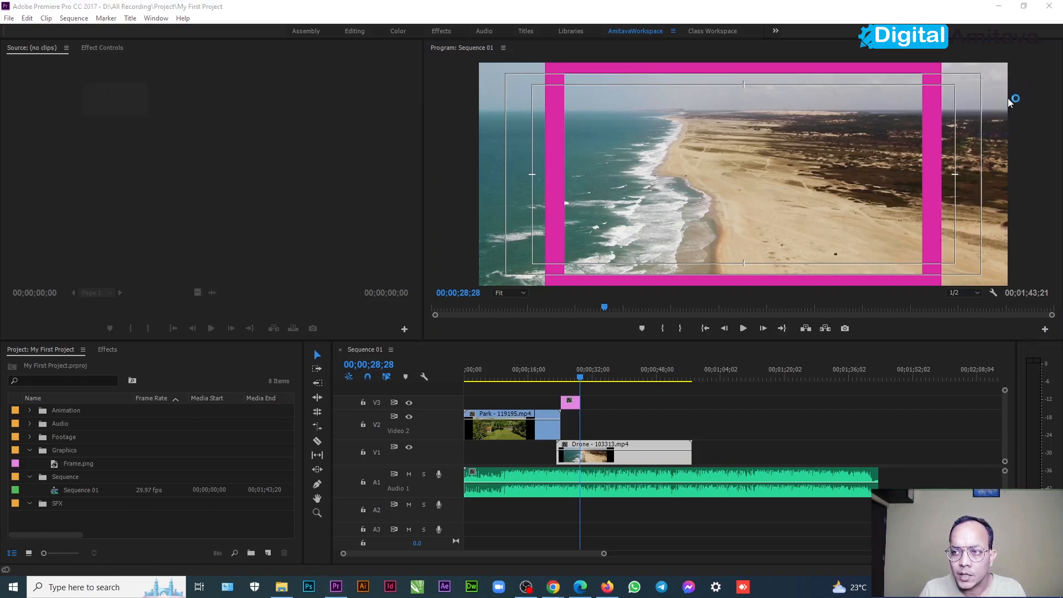
pyautogui.click(925, 170)
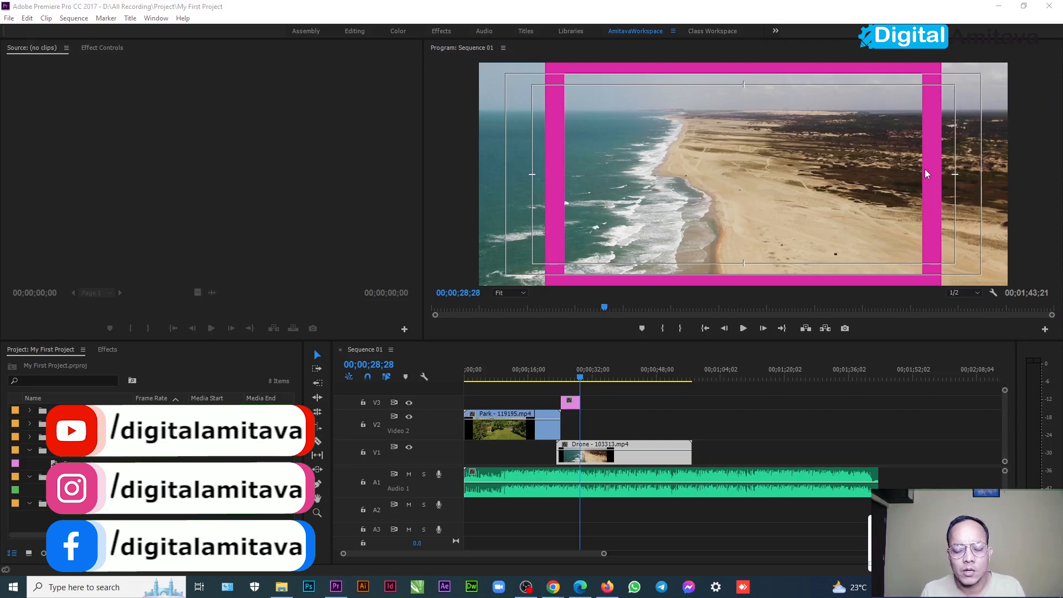
pyautogui.click(925, 171)
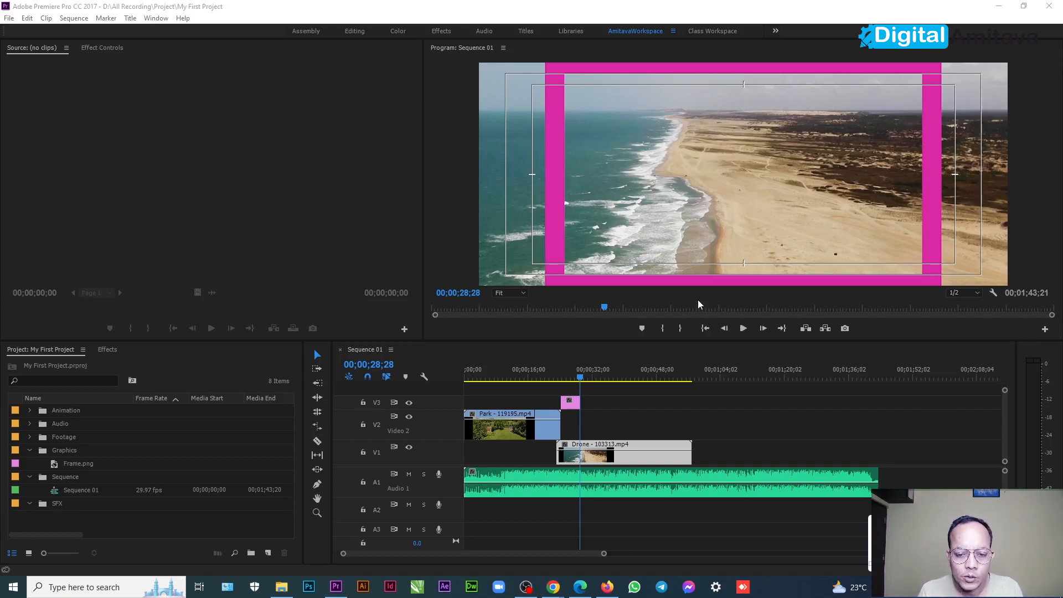
pyautogui.click(619, 352)
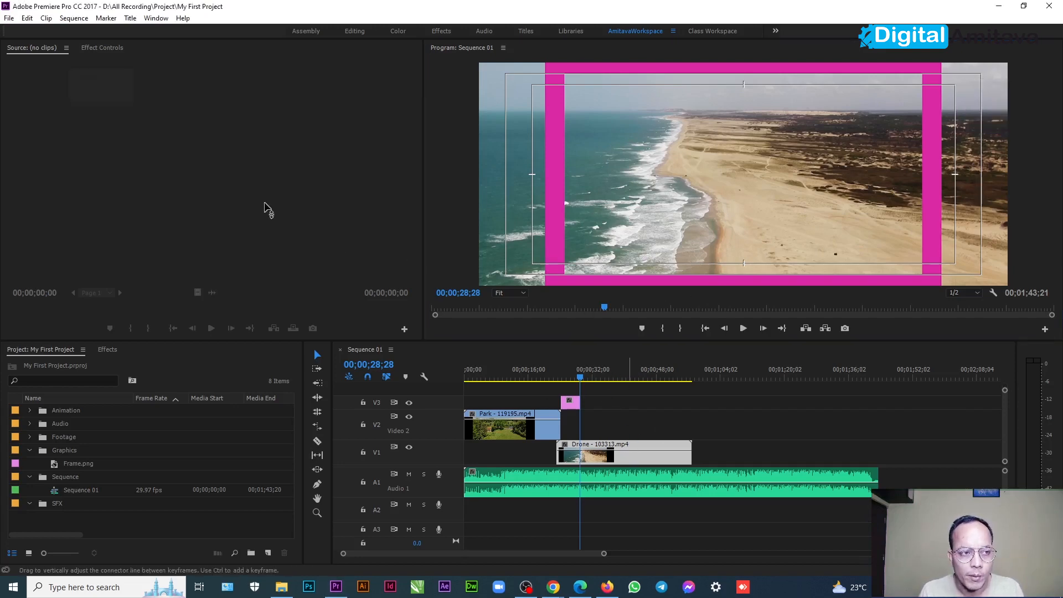
# Display the drone clip's effect controls and hide video track V3 with the playhead at 00;00;27;03.
pyautogui.click(104, 48)
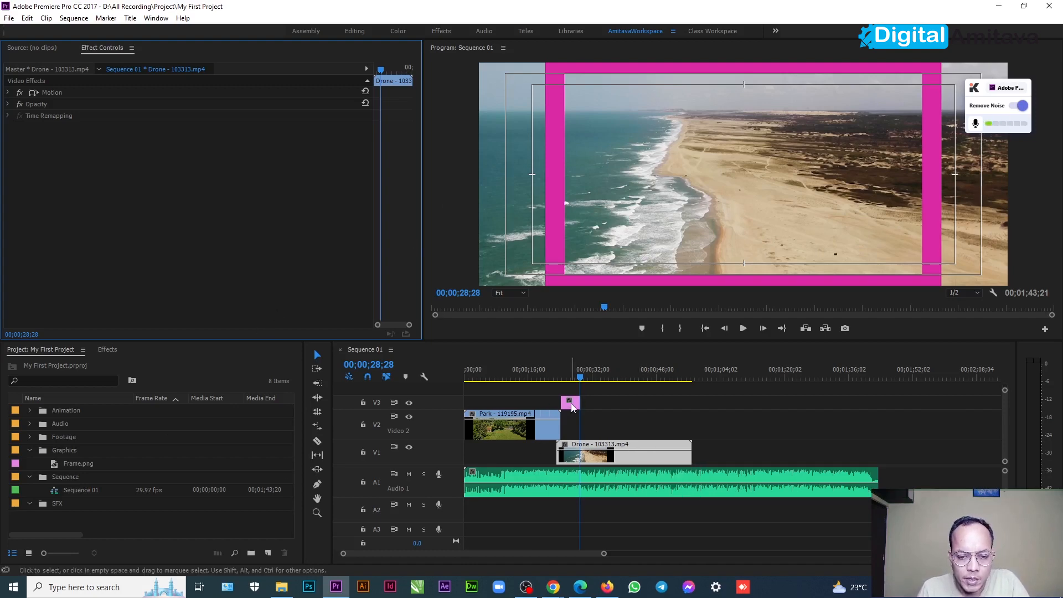
pyautogui.moveTo(583, 378); pyautogui.dragTo(574, 379)
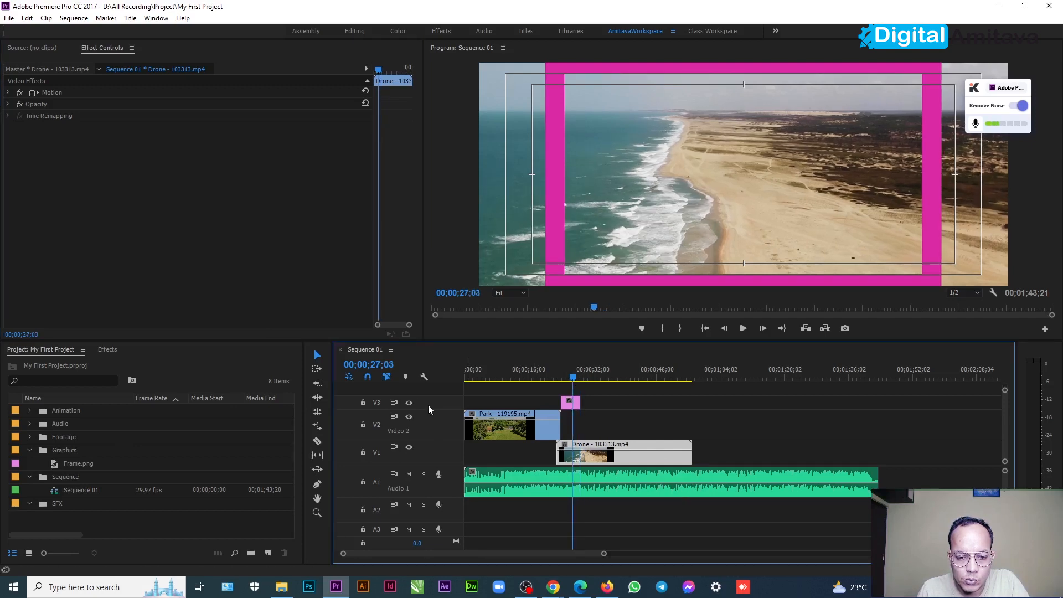
pyautogui.click(409, 402)
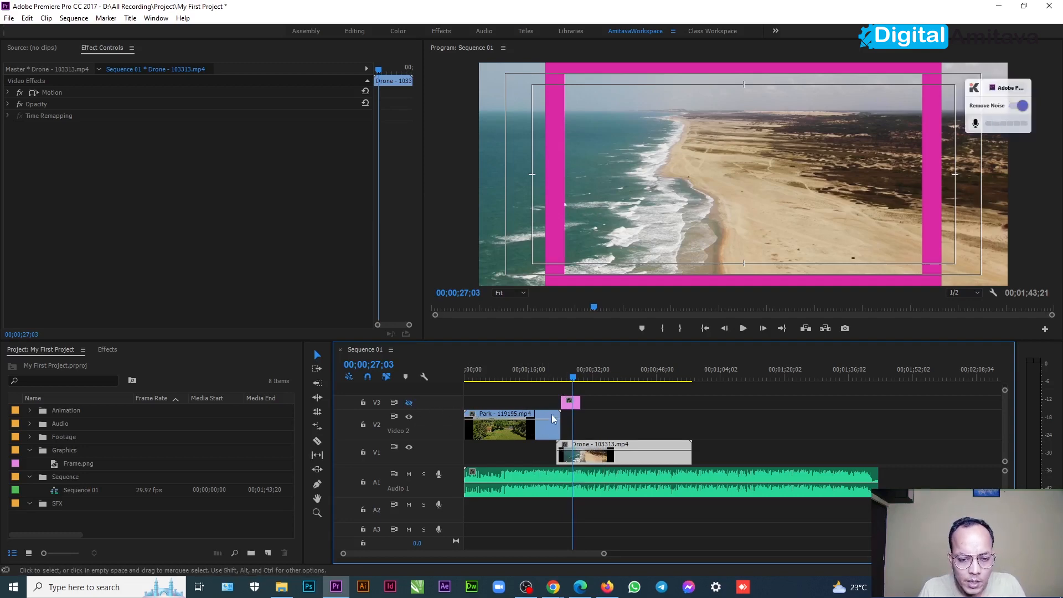
pyautogui.click(377, 403)
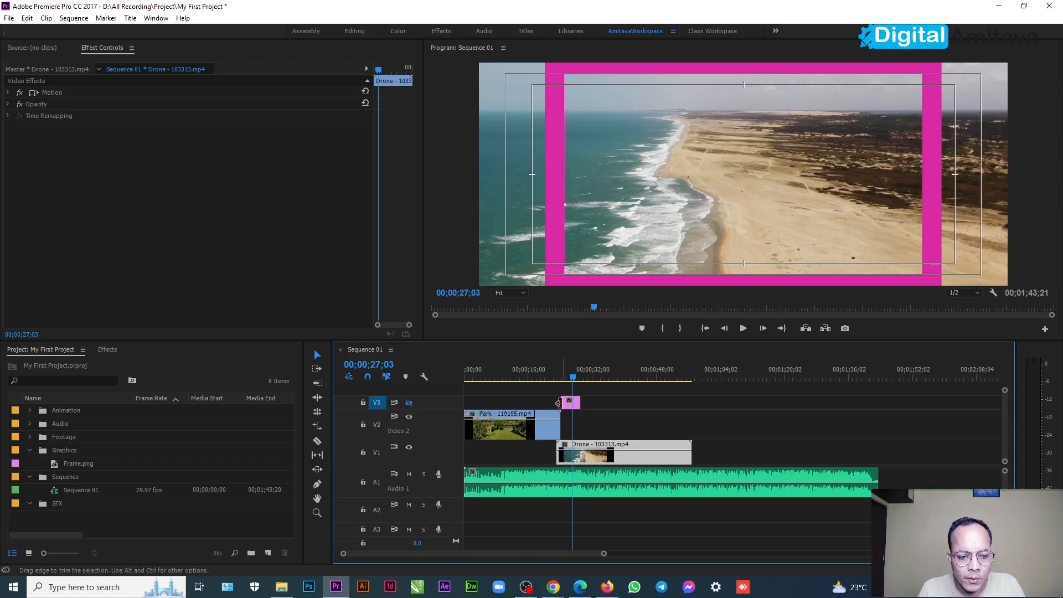
pyautogui.click(587, 416)
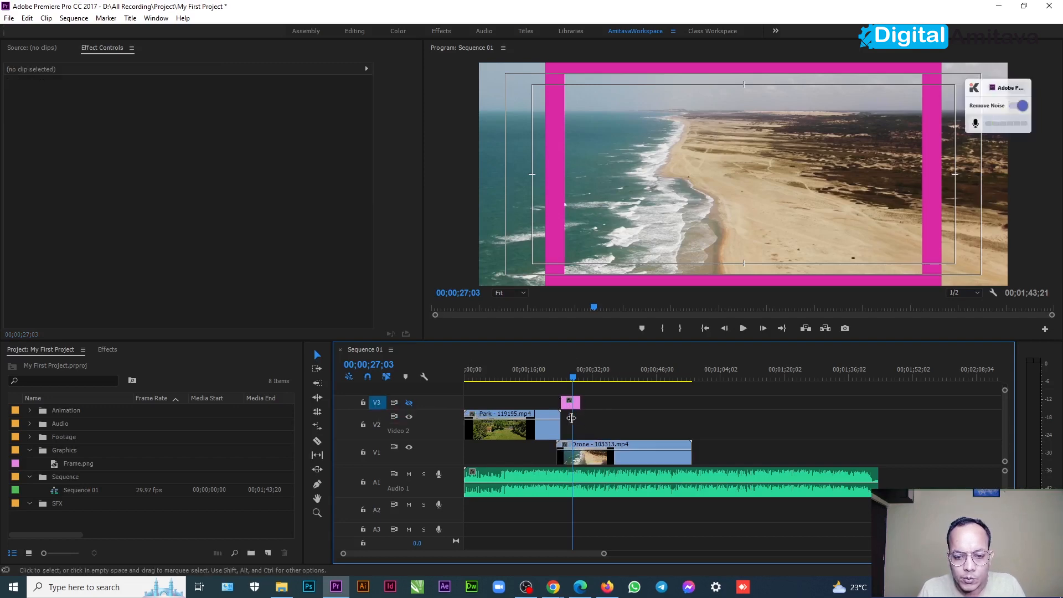
pyautogui.click(409, 403)
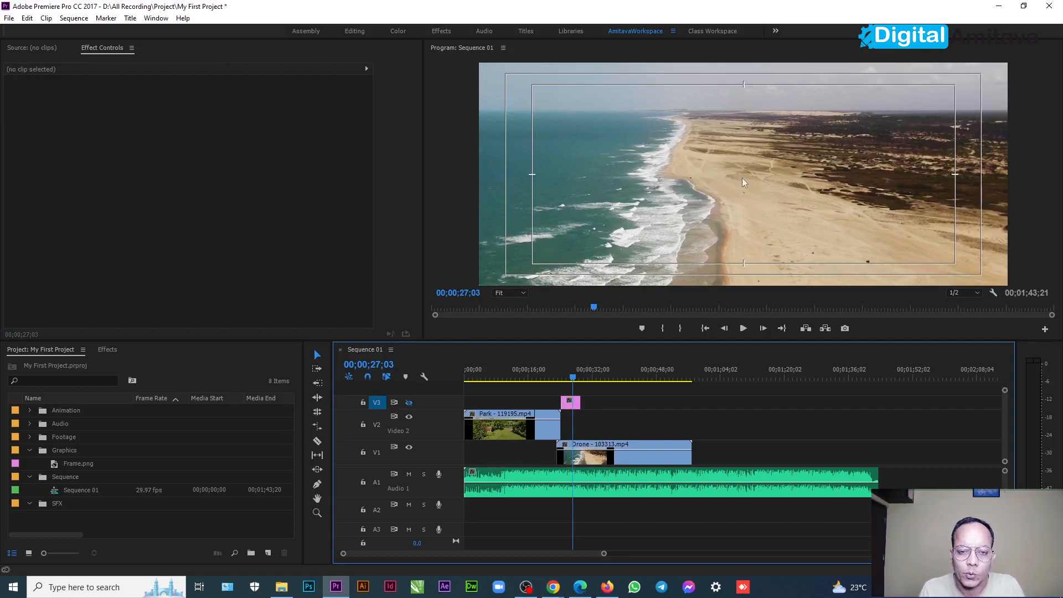
# Increase the height of video track V1 with the drone clip selected, and display the effects library.
pyautogui.click(636, 446)
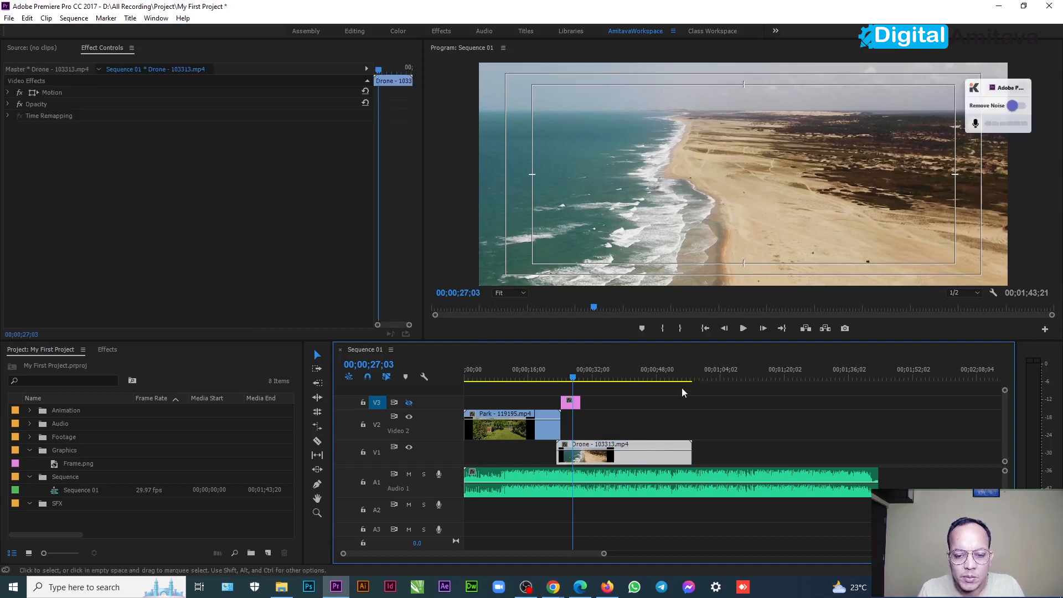
pyautogui.doubleClick(444, 450)
pyautogui.press('alt')
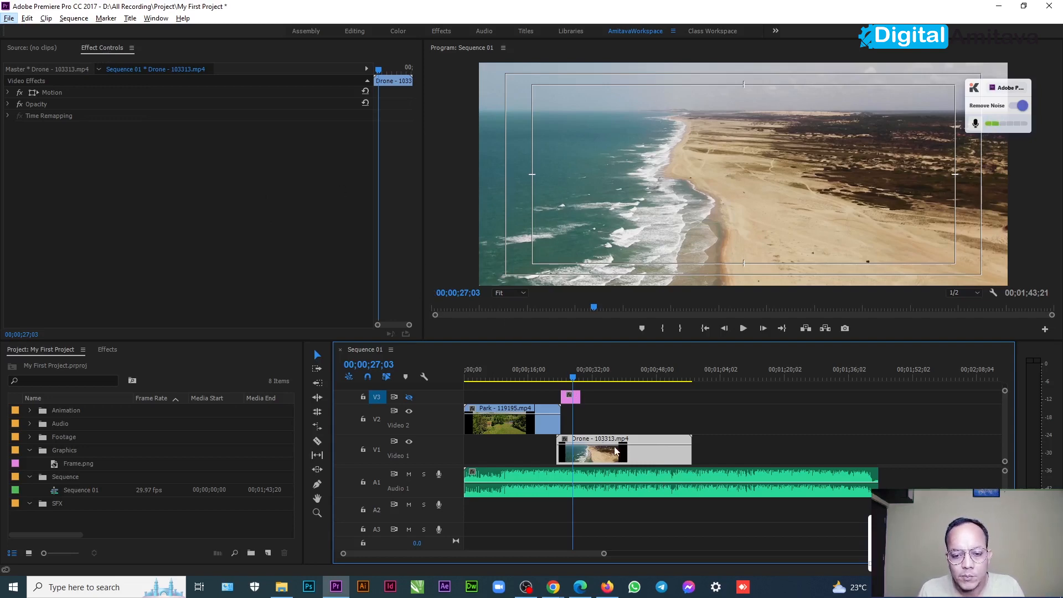
pyautogui.click(107, 349)
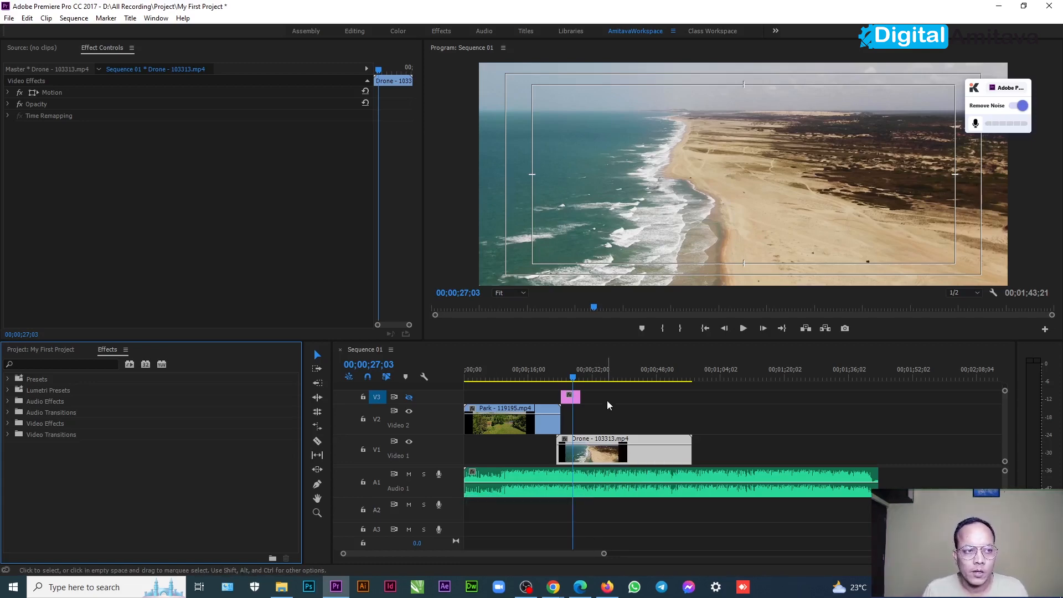
pyautogui.click(525, 588)
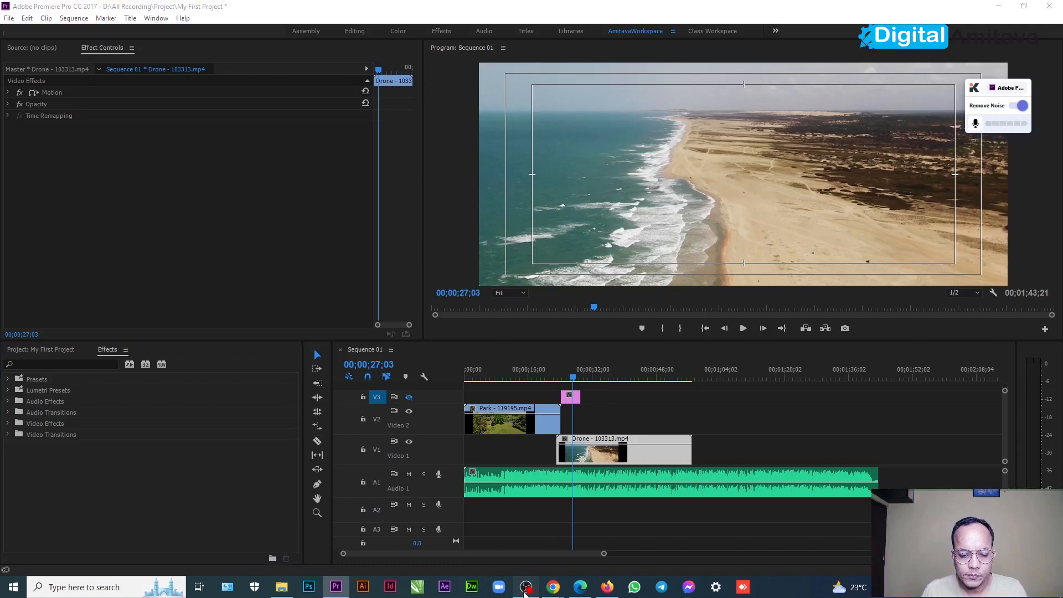
pyautogui.click(525, 588)
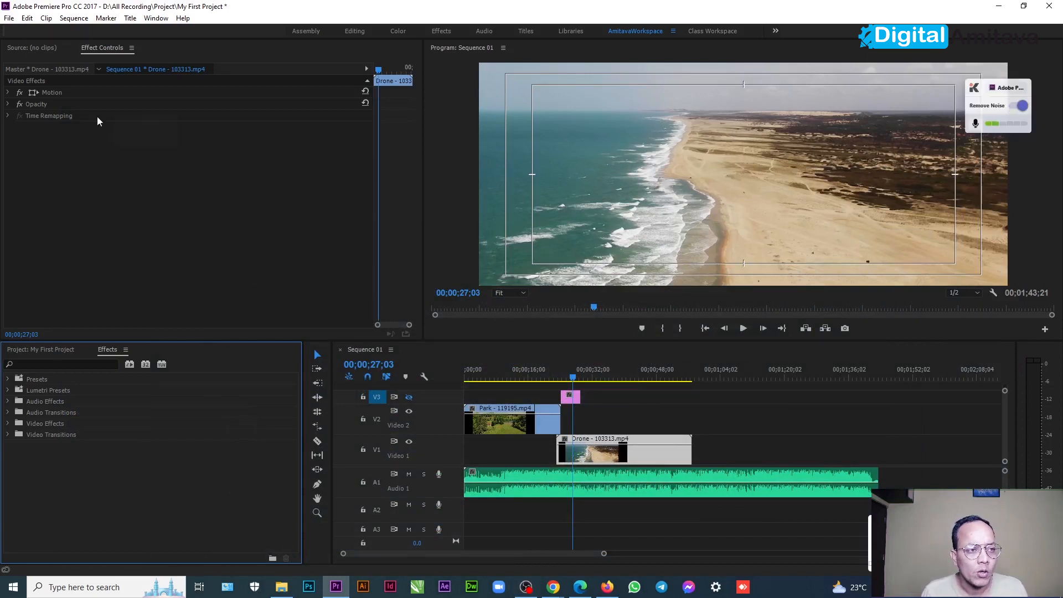
# Expand the drone clip's Motion properties and move its anchor point in the preview to about 1929.4, 1094.7.
pyautogui.click(8, 92)
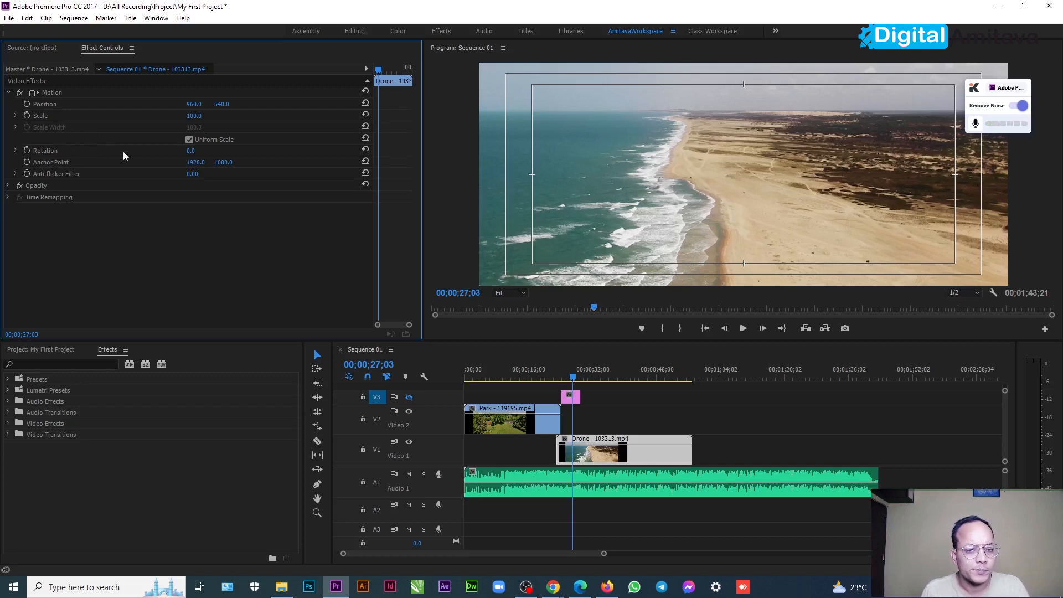
pyautogui.click(495, 183)
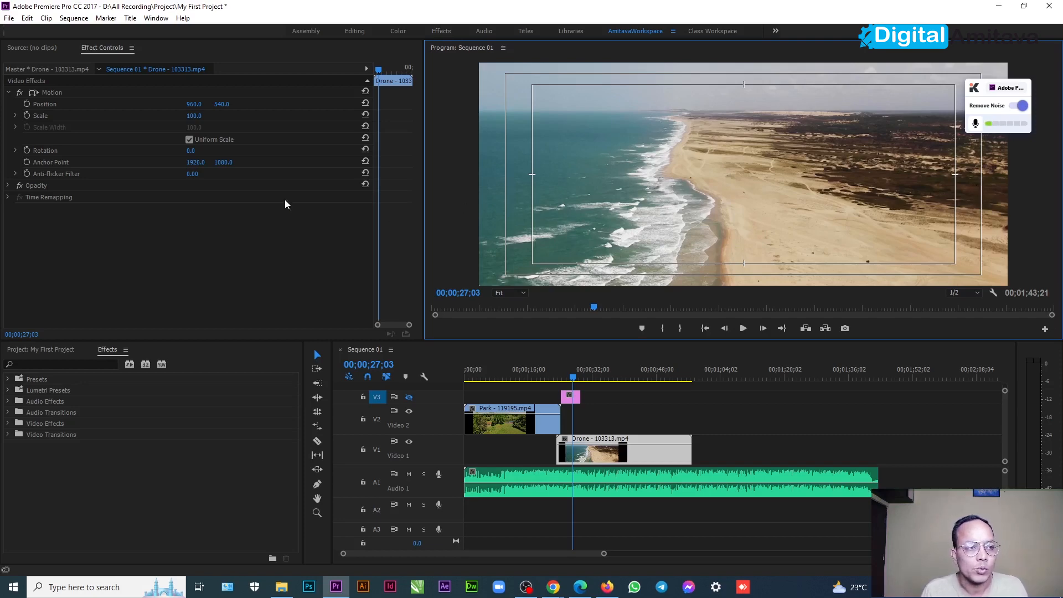
pyautogui.click(32, 92)
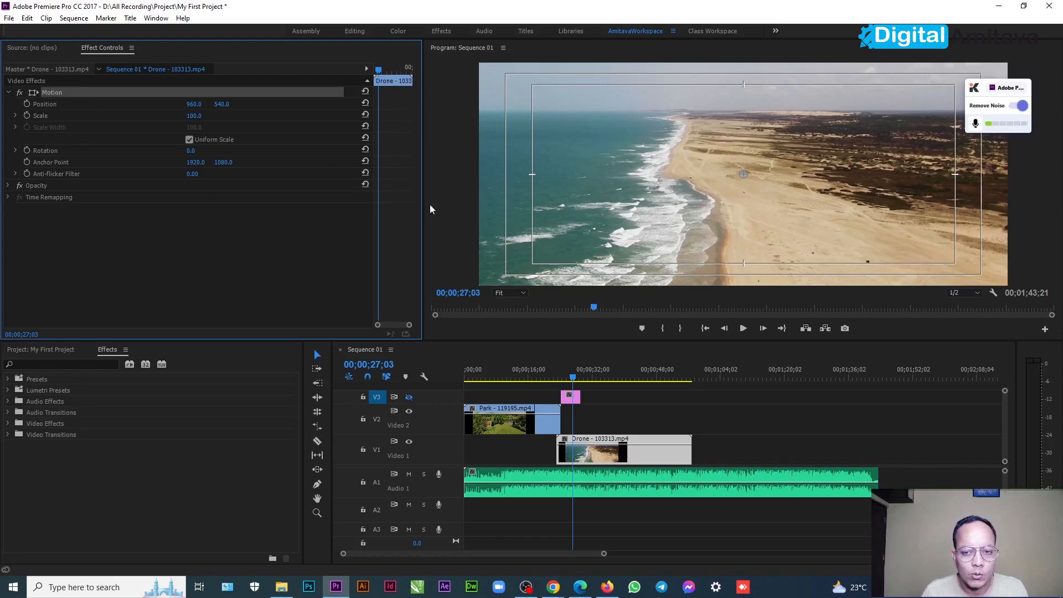
pyautogui.click(743, 176)
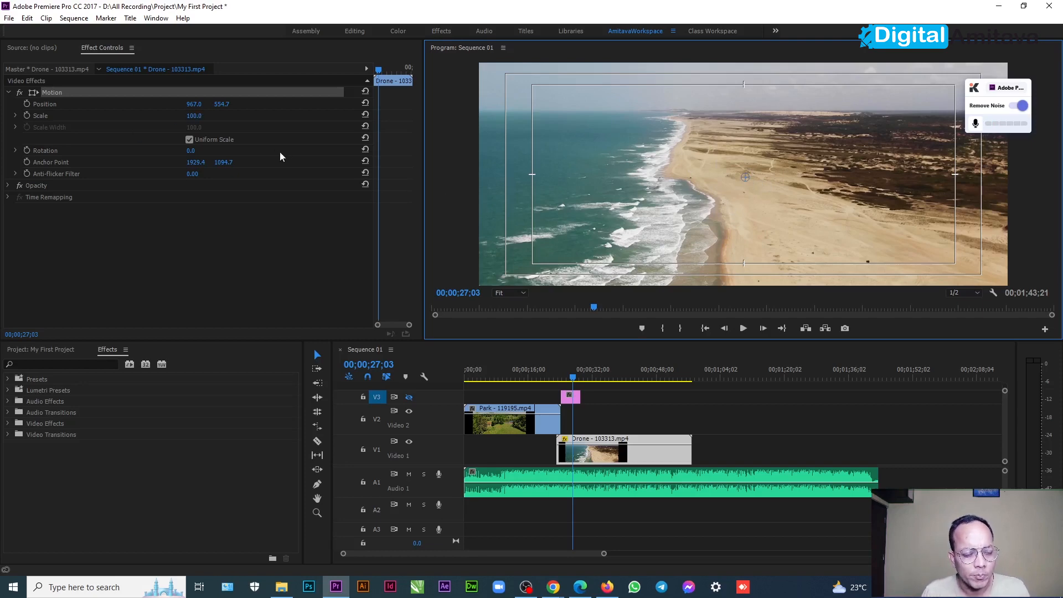
pyautogui.click(620, 430)
pyautogui.click(606, 443)
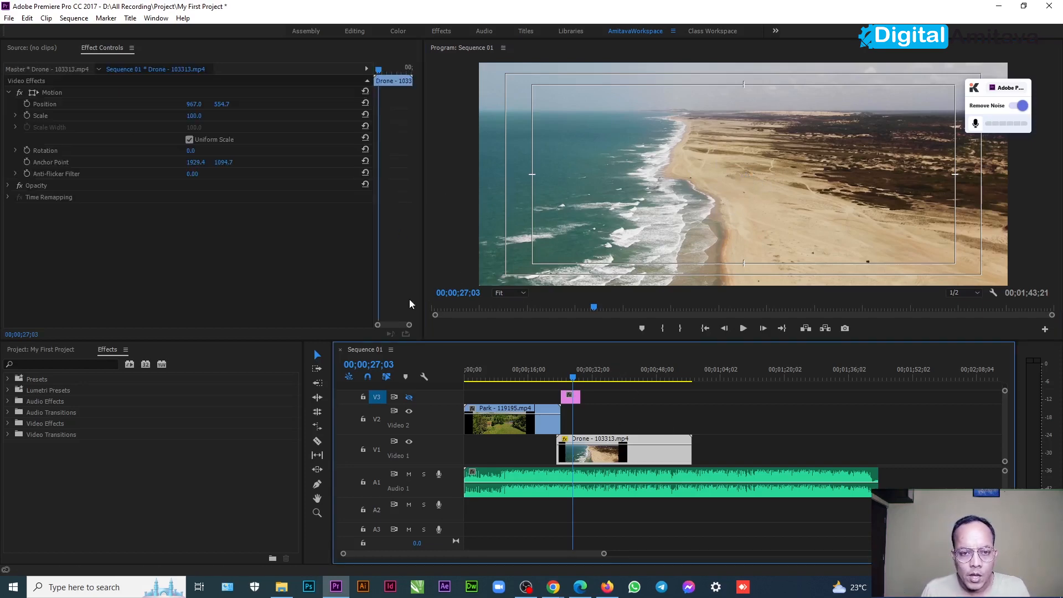
# Set the drone clip's horizontal Position to 1033 and its Scale to 34.
pyautogui.click(41, 104)
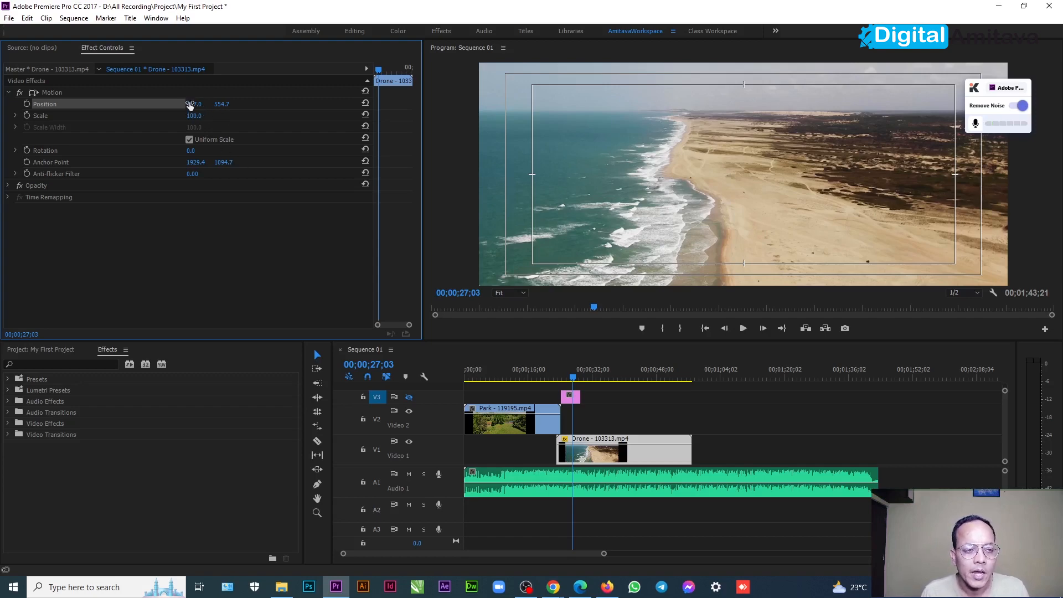
pyautogui.moveTo(193, 104)
pyautogui.mouseDown()
pyautogui.moveTo(145, 104)
pyautogui.moveTo(277, 104)
pyautogui.moveTo(1, 104)
pyautogui.moveTo(493, 104)
pyautogui.moveTo(1, 104)
pyautogui.moveTo(213, 104)
pyautogui.moveTo(33, 104)
pyautogui.moveTo(178, 104)
pyautogui.mouseUp()
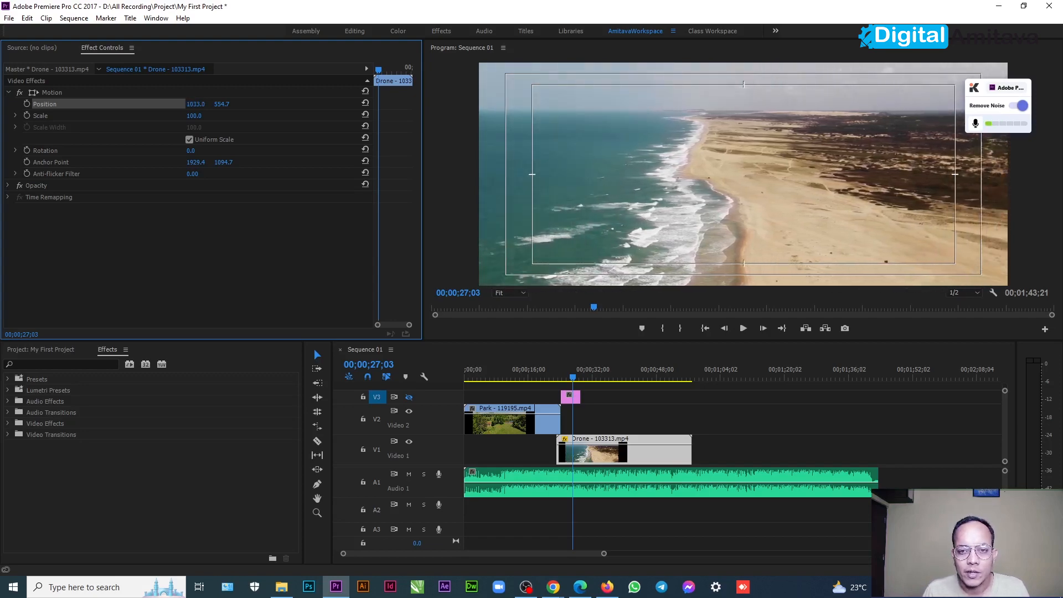
pyautogui.click(199, 115)
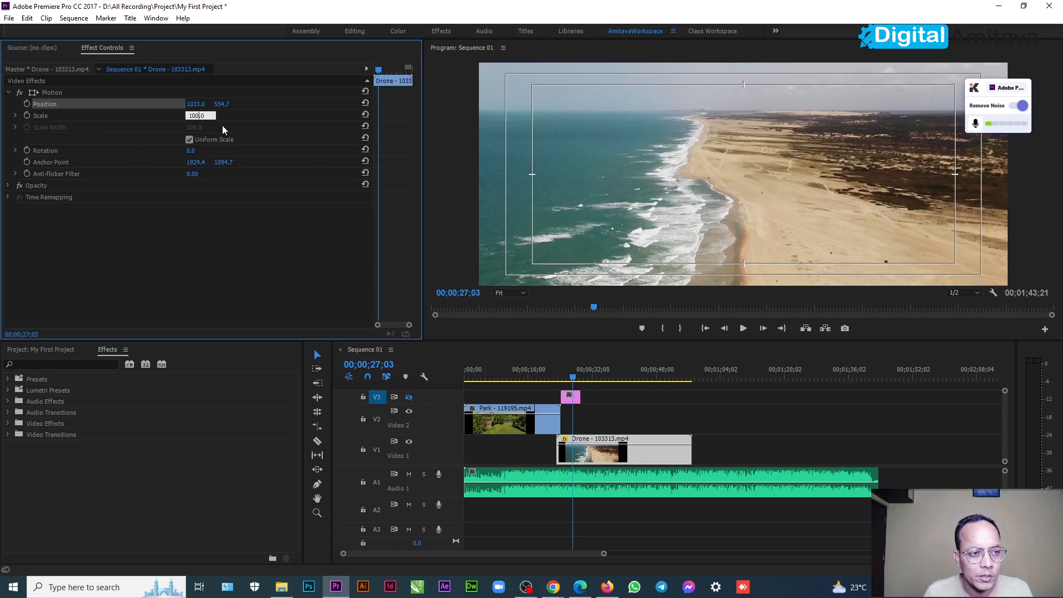
pyautogui.click(222, 126)
pyautogui.moveTo(195, 116); pyautogui.dragTo(150, 115)
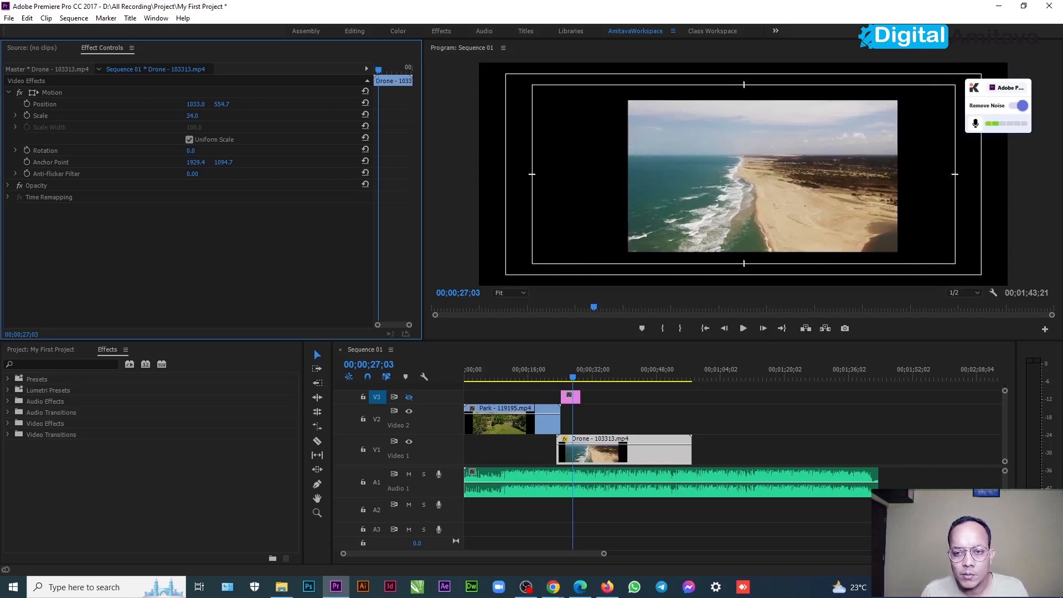
# Turn off Uniform Scale for the drone clip and set its Scale Width to 173.
pyautogui.click(190, 140)
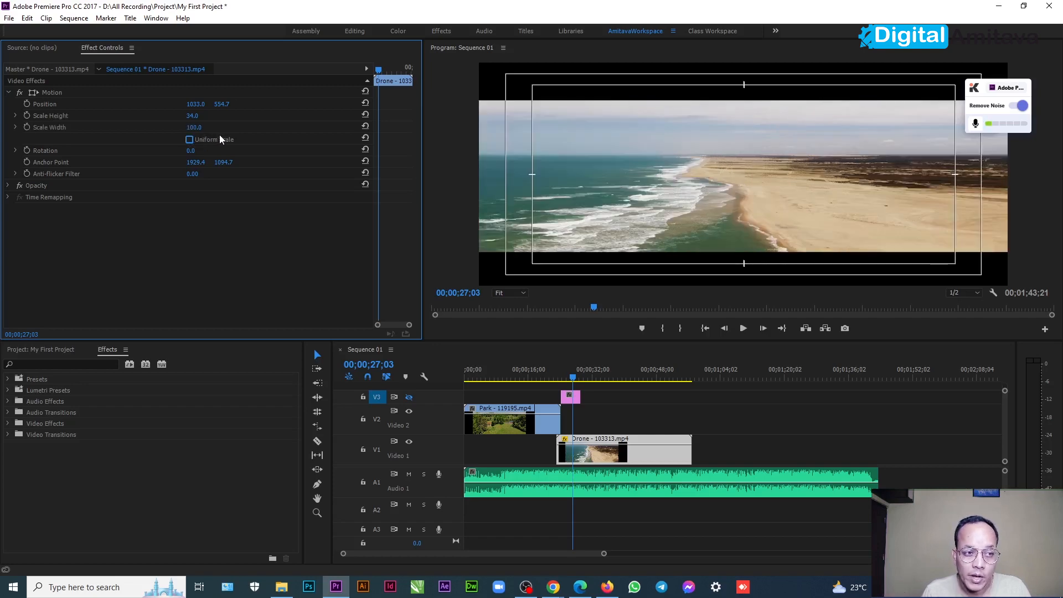
pyautogui.moveTo(194, 127); pyautogui.dragTo(234, 128)
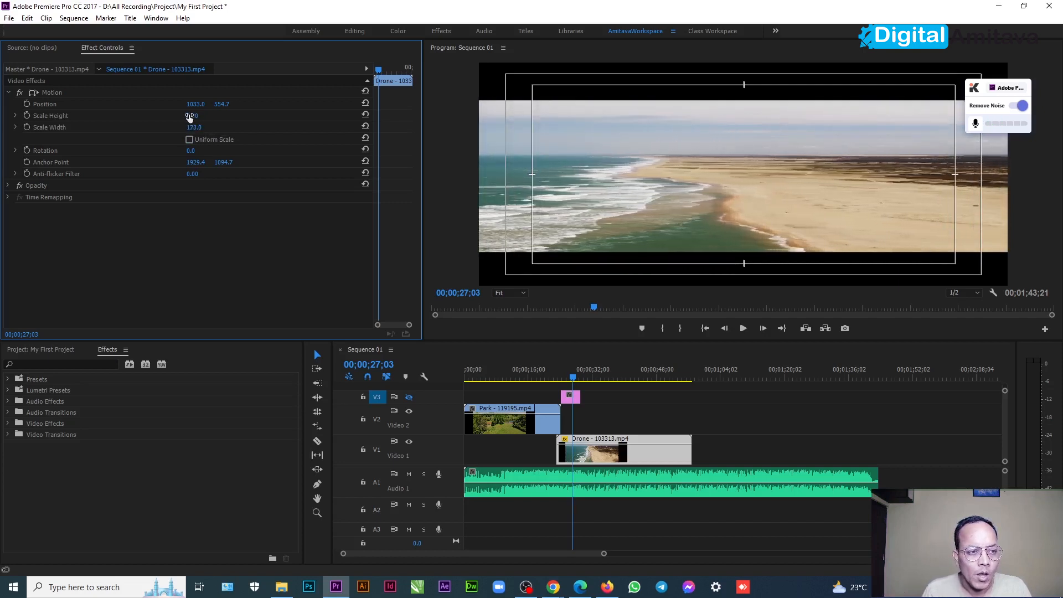
pyautogui.click(189, 116)
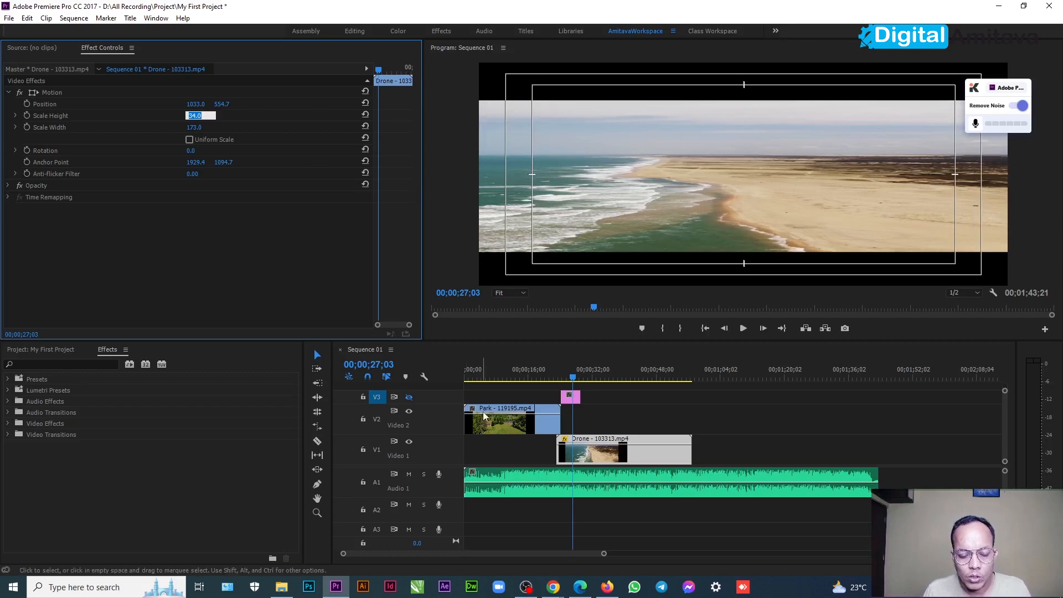
# Select the park clip on V2 and play the sequence briefly from 00;00;17;25.
pyautogui.click(508, 415)
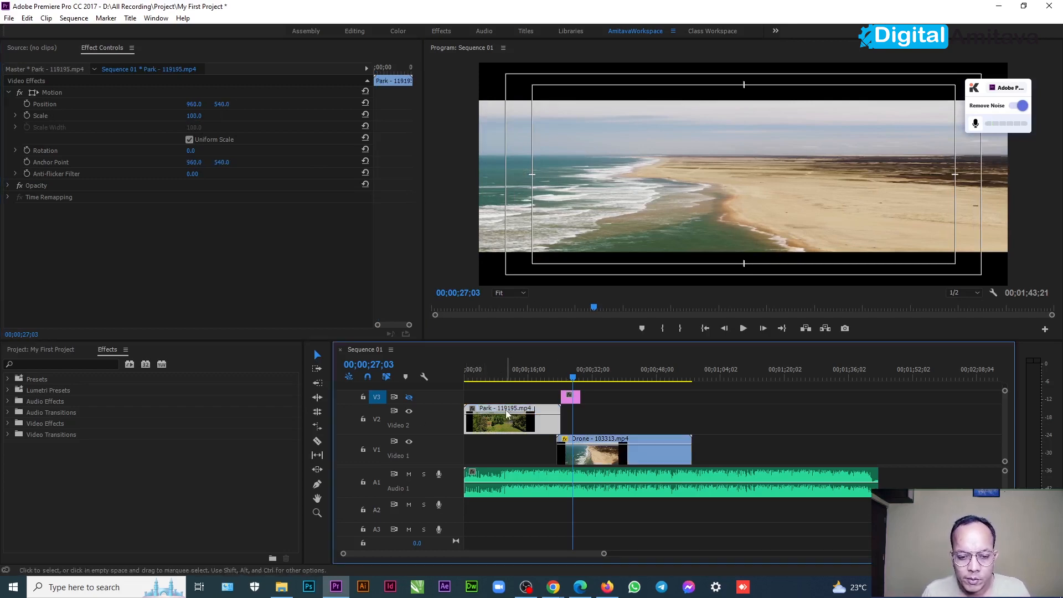
pyautogui.moveTo(573, 378); pyautogui.dragTo(538, 380)
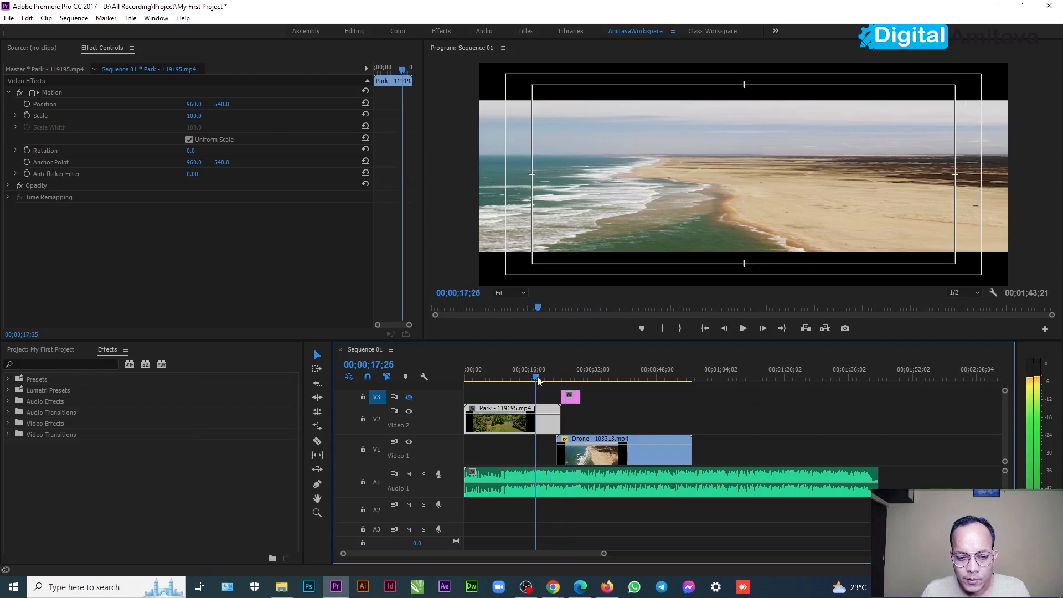
pyautogui.click(743, 328)
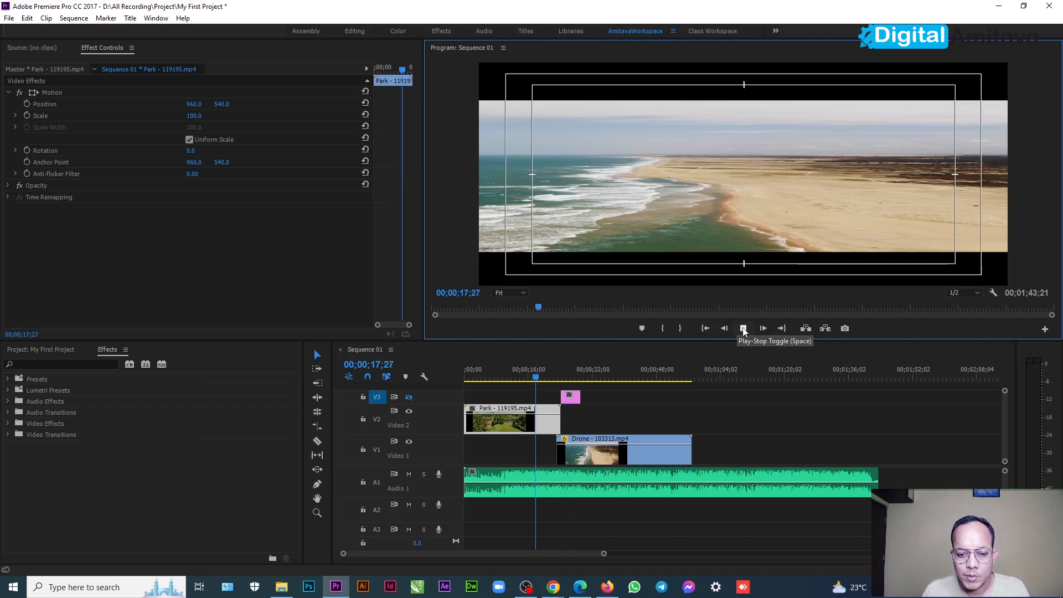
pyautogui.click(743, 328)
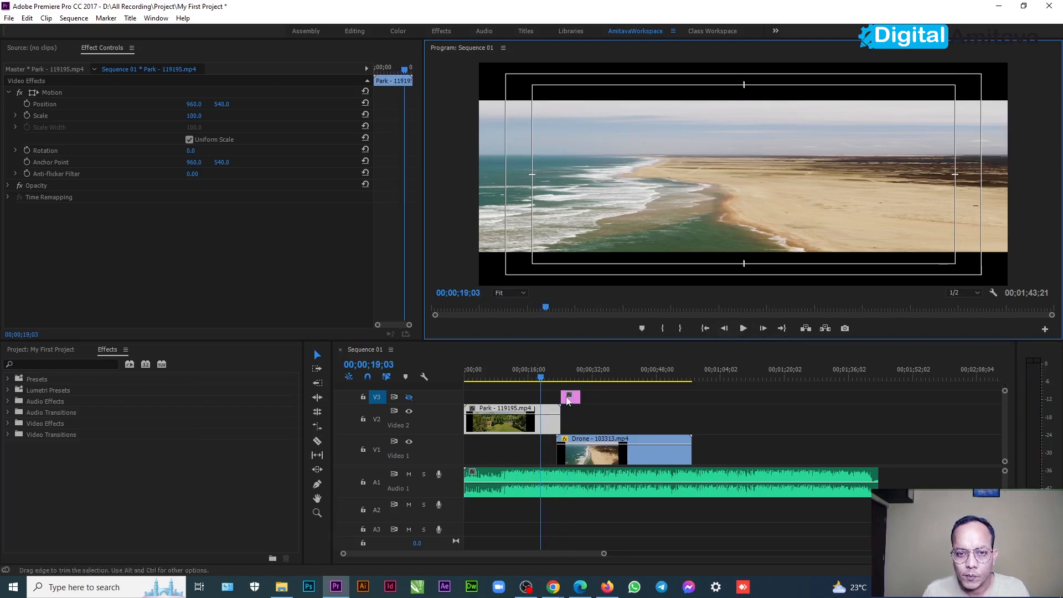
# Mute audio track A1 and play the sequence from 00;00;18;07.
pyautogui.moveTo(542, 379); pyautogui.dragTo(537, 379)
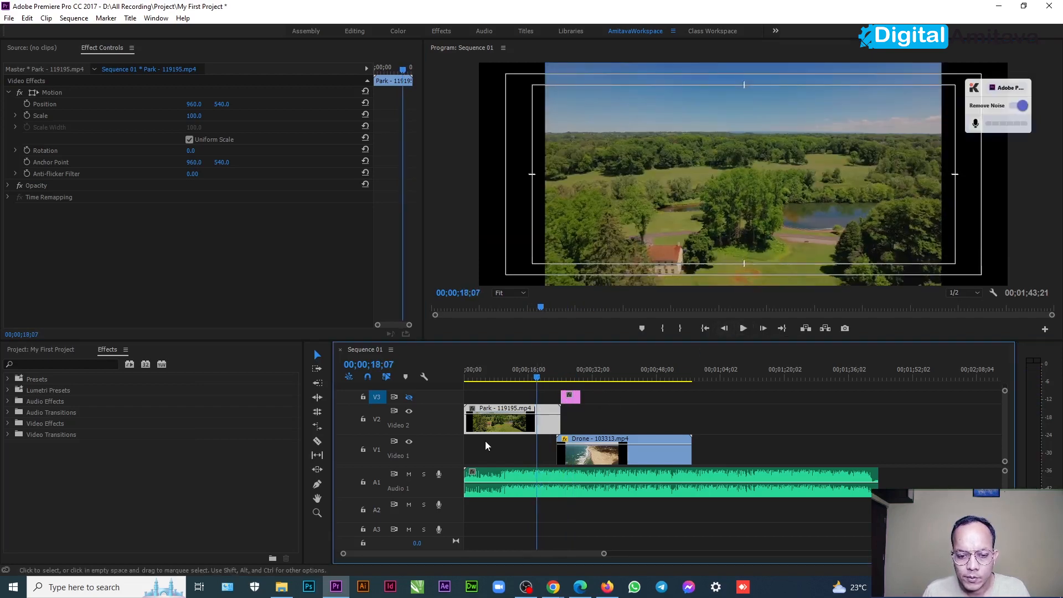
pyautogui.click(409, 474)
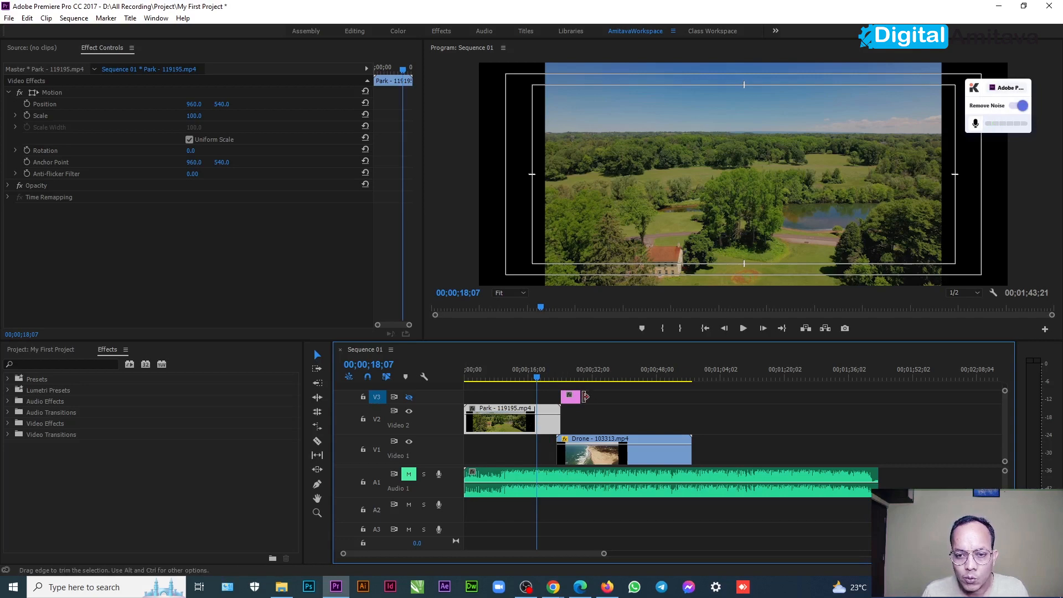
pyautogui.click(743, 328)
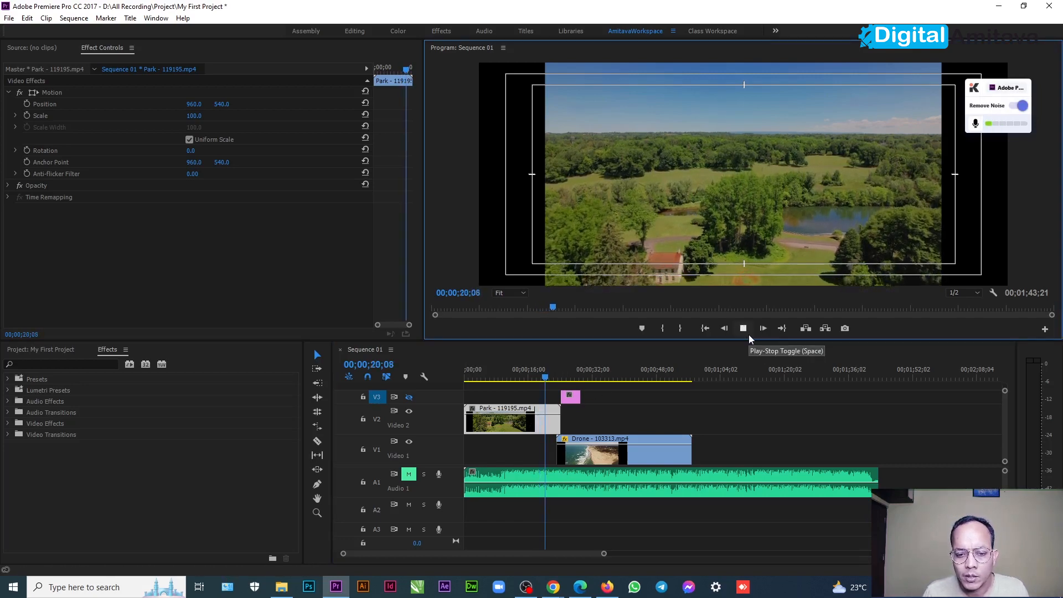
# Stop playback and move the drone clip on V1 earlier so it starts at 00;00;17;00.
pyautogui.click(743, 329)
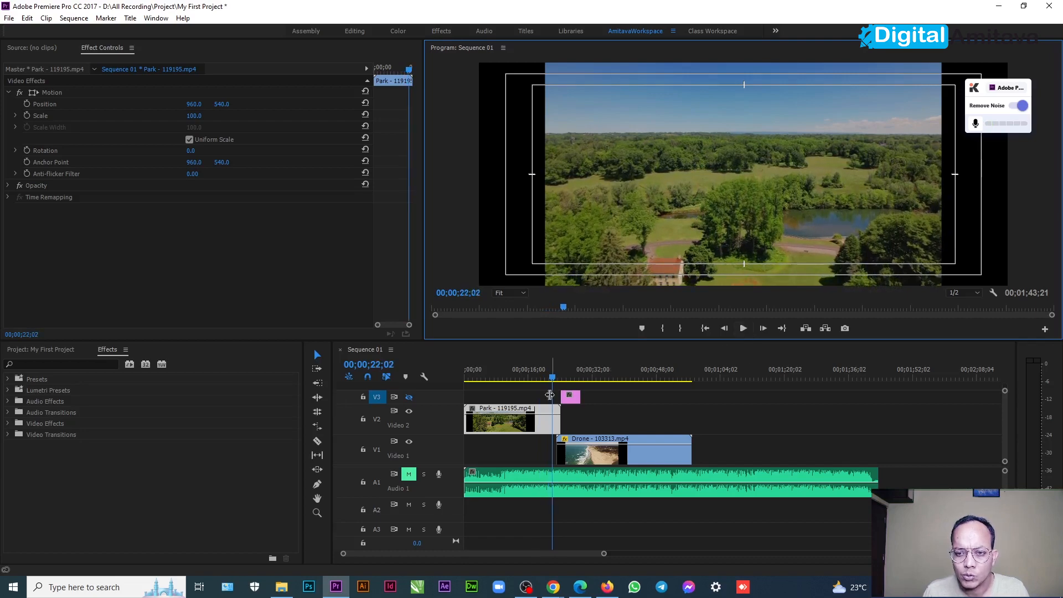
pyautogui.moveTo(552, 380); pyautogui.dragTo(532, 381)
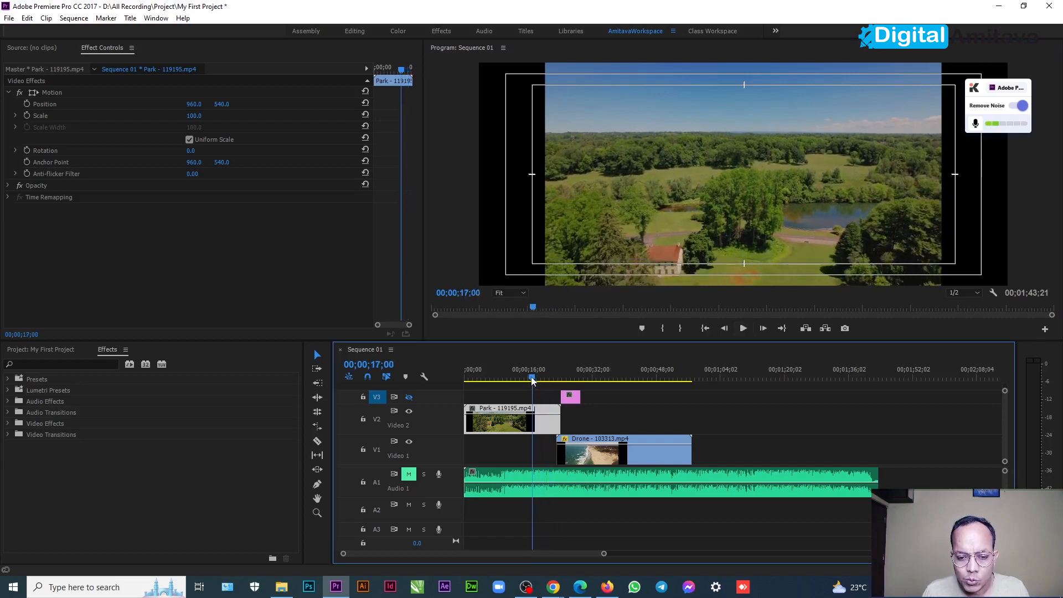
pyautogui.click(583, 441)
pyautogui.moveTo(583, 441); pyautogui.dragTo(559, 441)
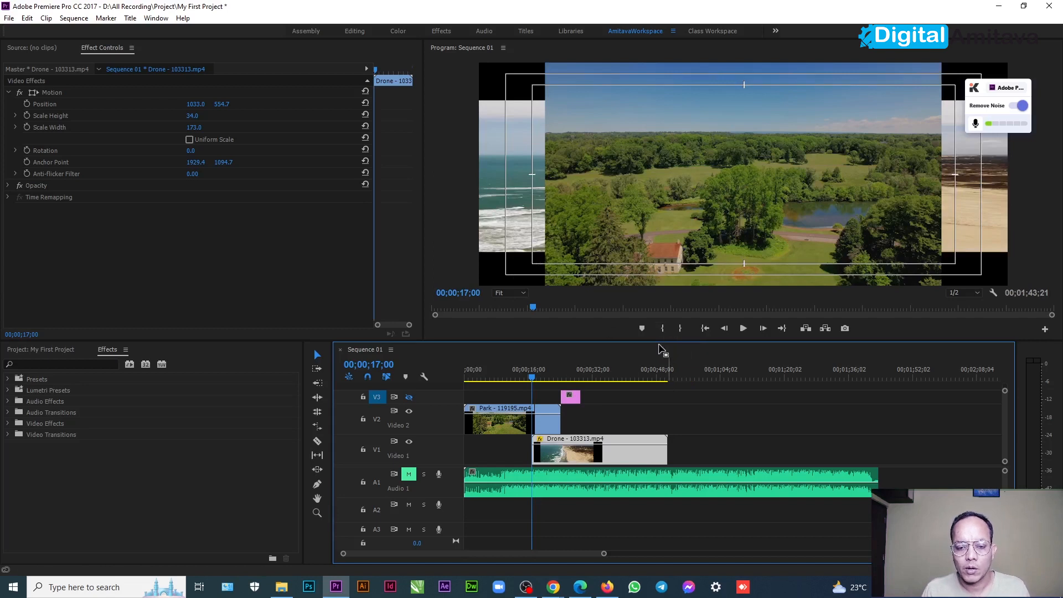
# Set the park clip's Scale to 135 and play the sequence briefly from 00;00;19;06.
pyautogui.moveTo(534, 380)
pyautogui.mouseDown()
pyautogui.moveTo(561, 380)
pyautogui.moveTo(552, 380)
pyautogui.mouseUp()
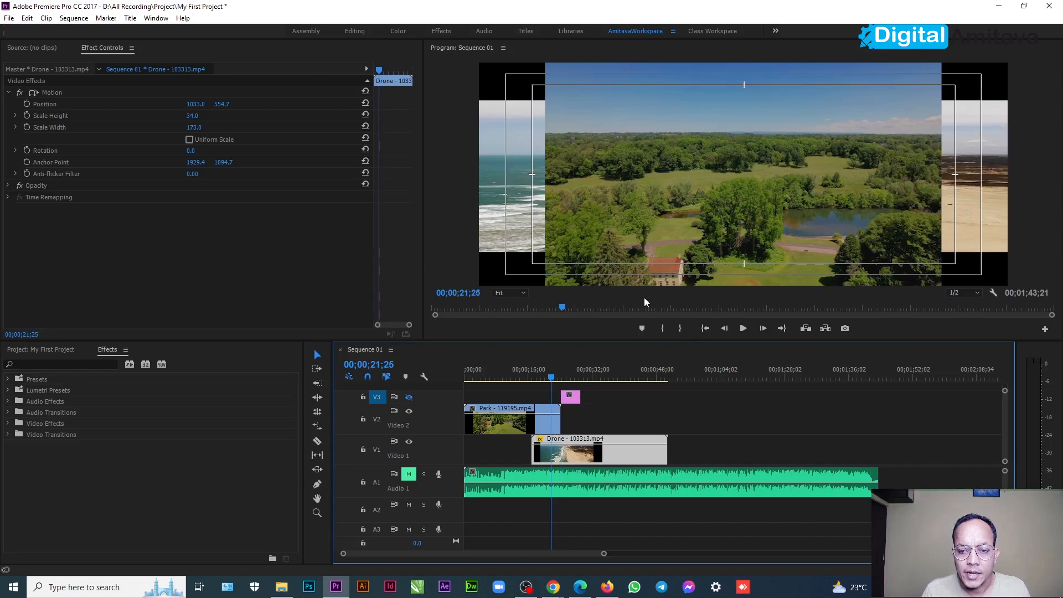
pyautogui.click(548, 426)
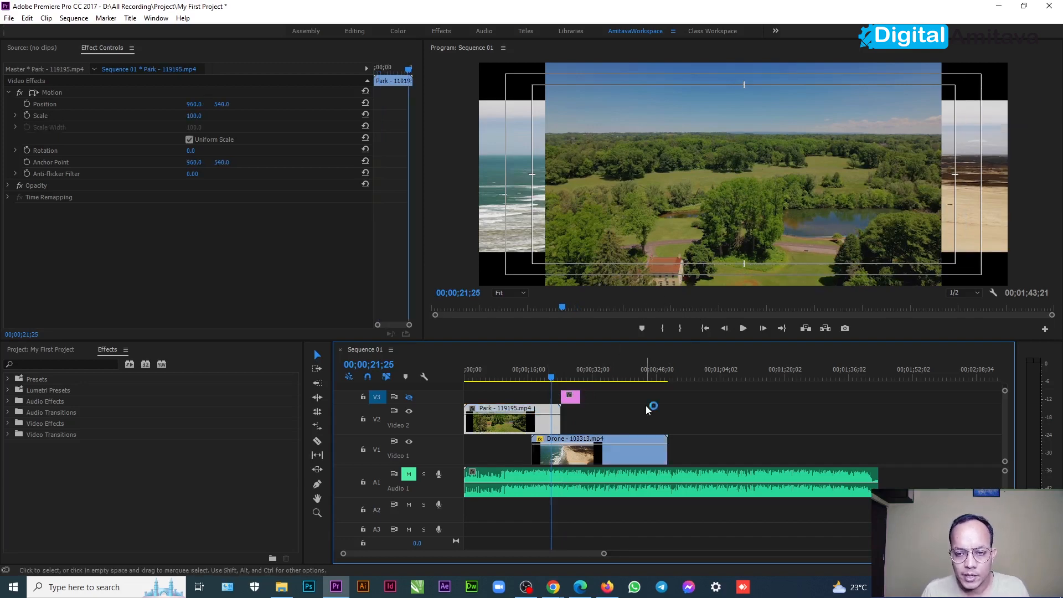
pyautogui.click(543, 380)
pyautogui.moveTo(543, 382); pyautogui.dragTo(542, 381)
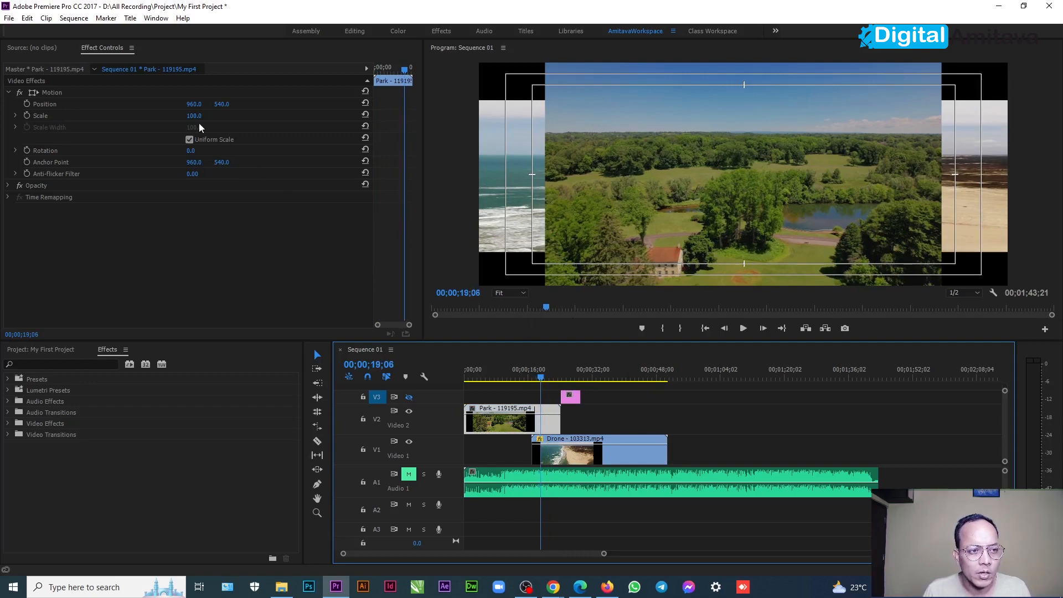
pyautogui.moveTo(194, 117); pyautogui.dragTo(138, 117)
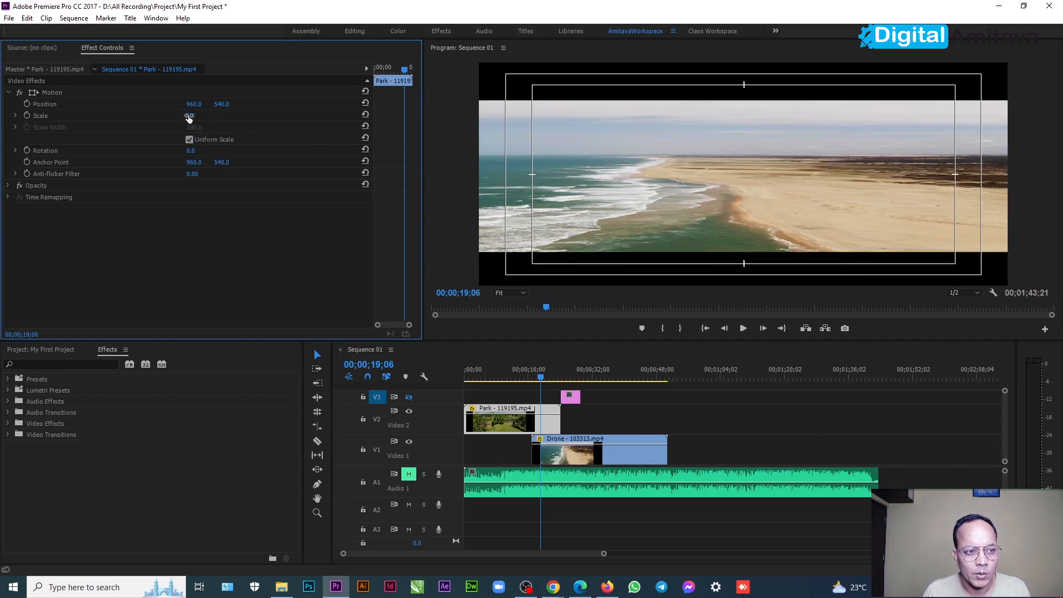
pyautogui.moveTo(190, 116); pyautogui.dragTo(196, 116)
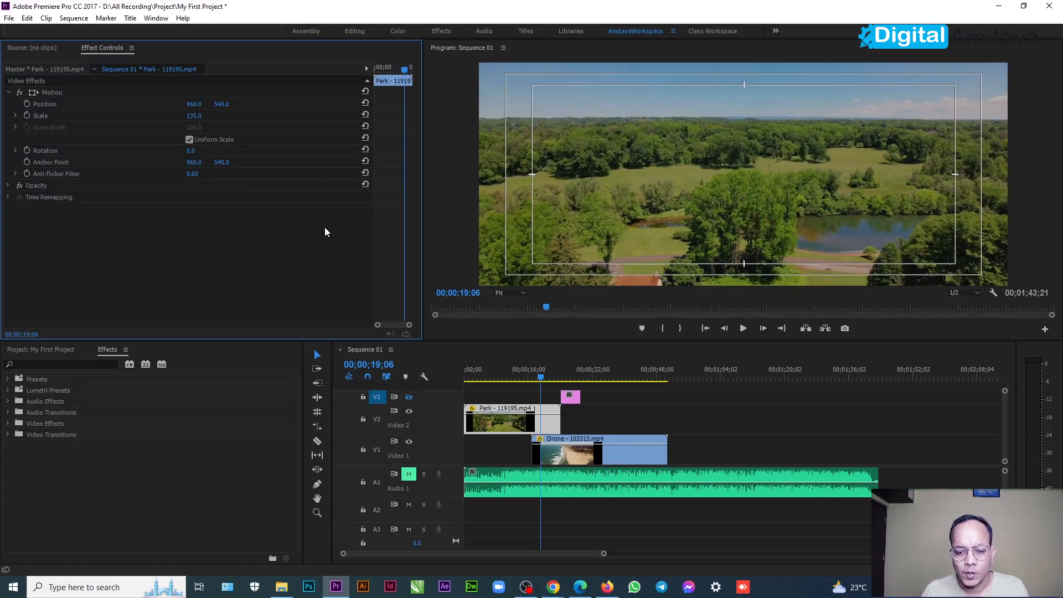
pyautogui.click(744, 328)
pyautogui.click(744, 328)
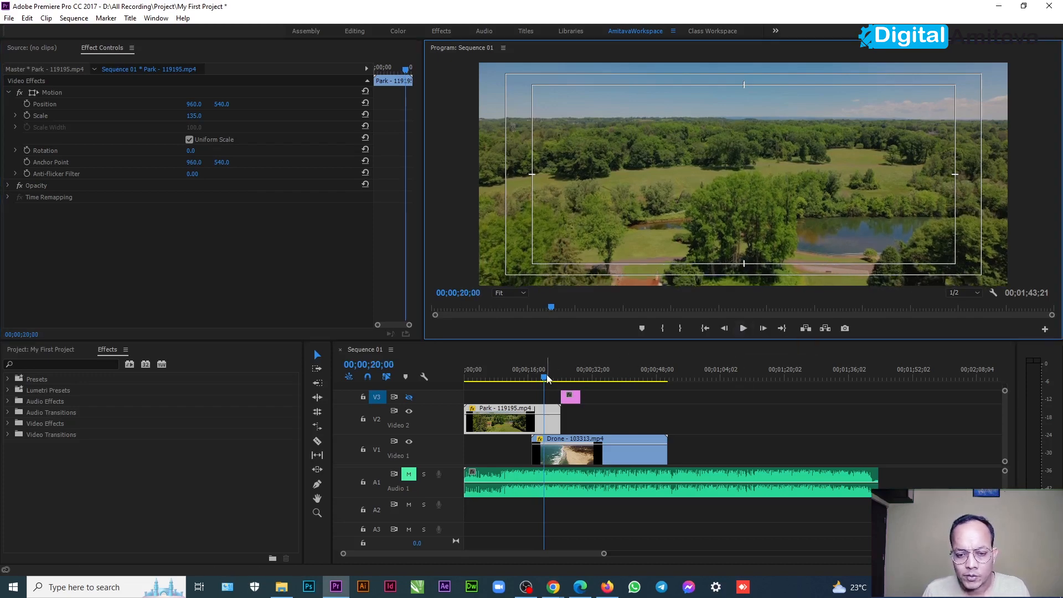
# At 00;00;18;28, with V2 temporarily hidden, turn Uniform Scale on for the drone clip and set its Scale to 0.
pyautogui.moveTo(546, 379); pyautogui.dragTo(539, 376)
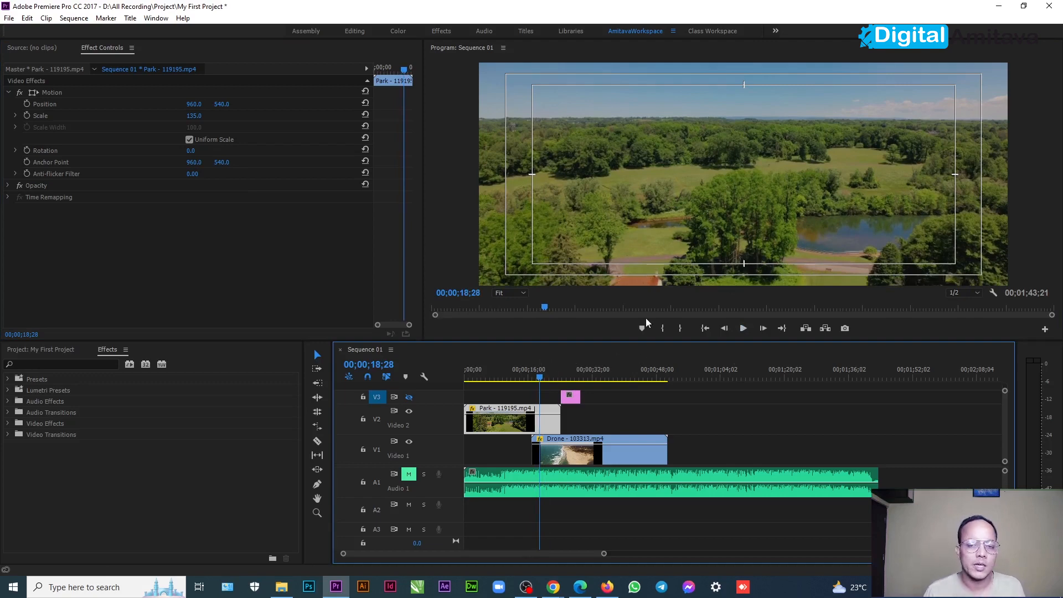
pyautogui.click(409, 411)
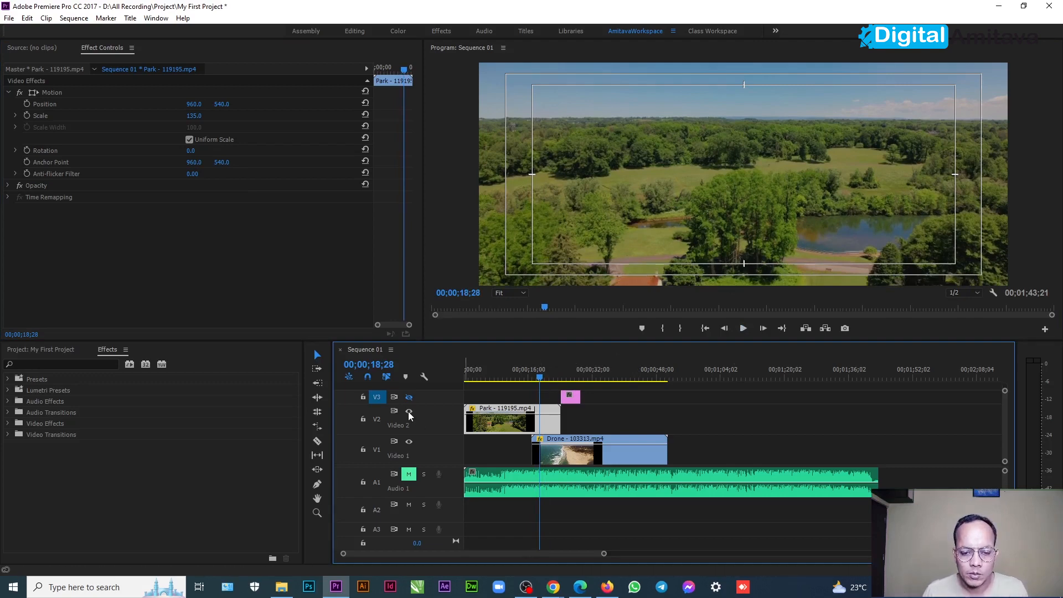
pyautogui.click(546, 450)
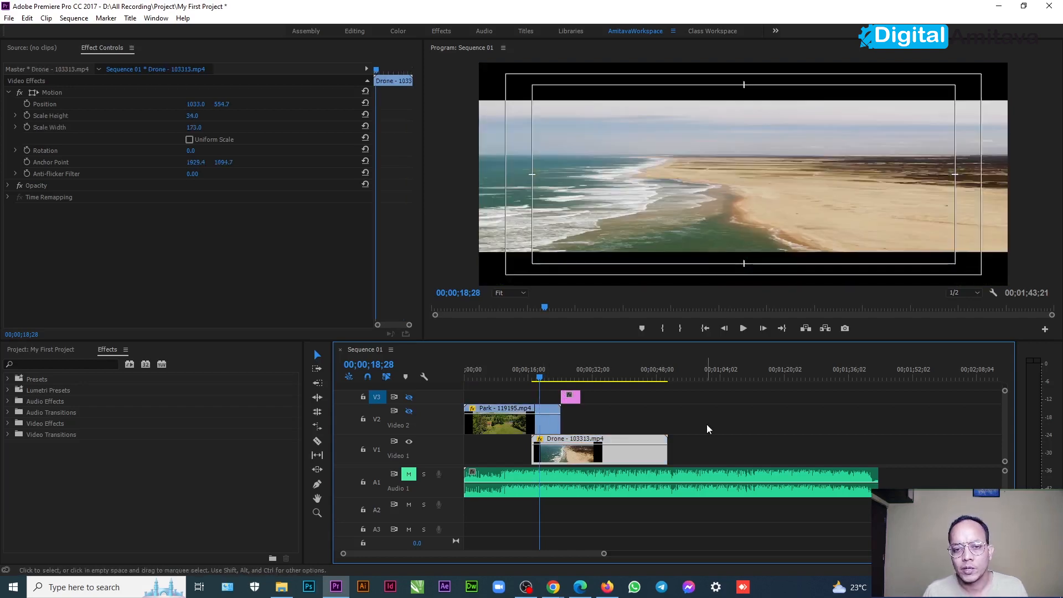
pyautogui.click(192, 117)
pyautogui.write('34')
pyautogui.click(197, 139)
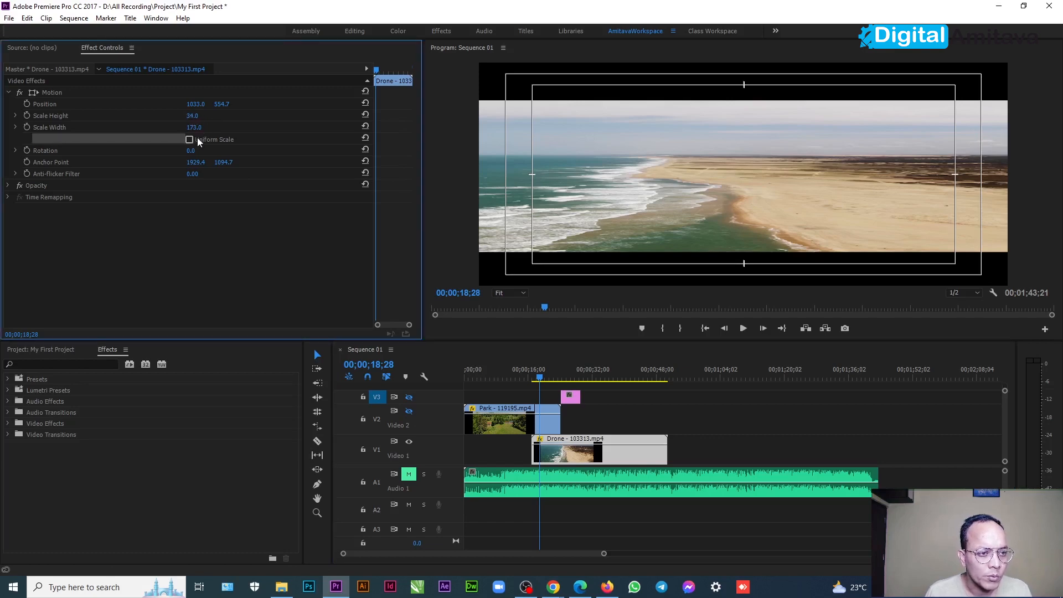
pyautogui.click(190, 139)
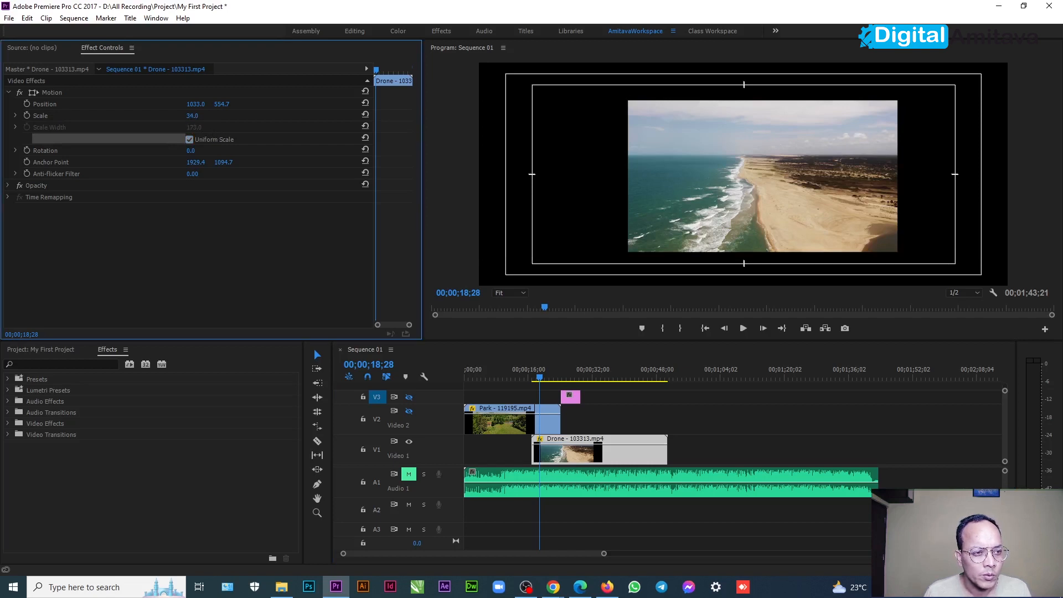
pyautogui.moveTo(191, 115); pyautogui.dragTo(172, 116)
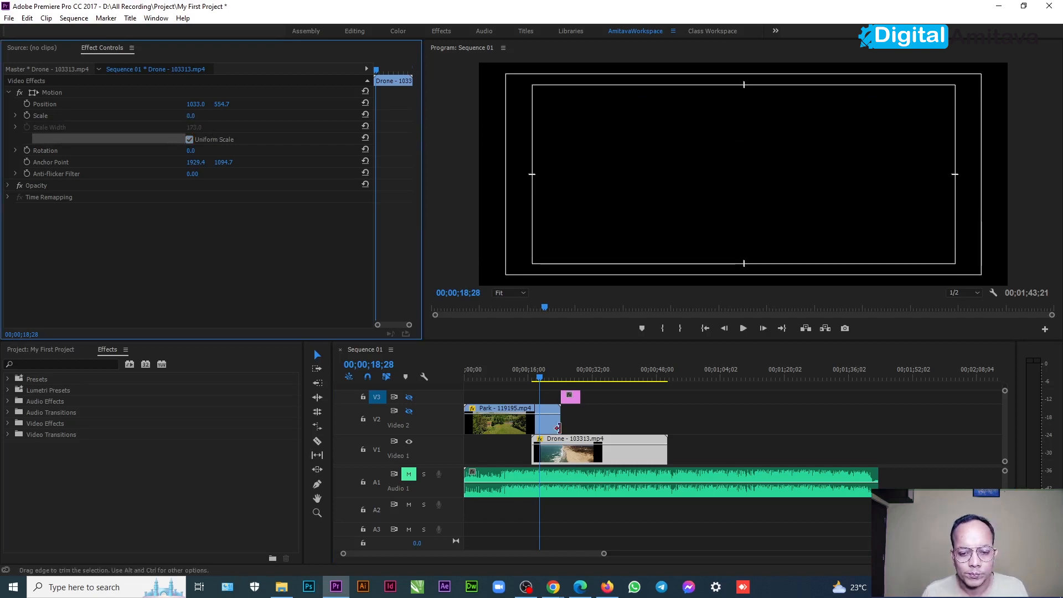
pyautogui.click(408, 411)
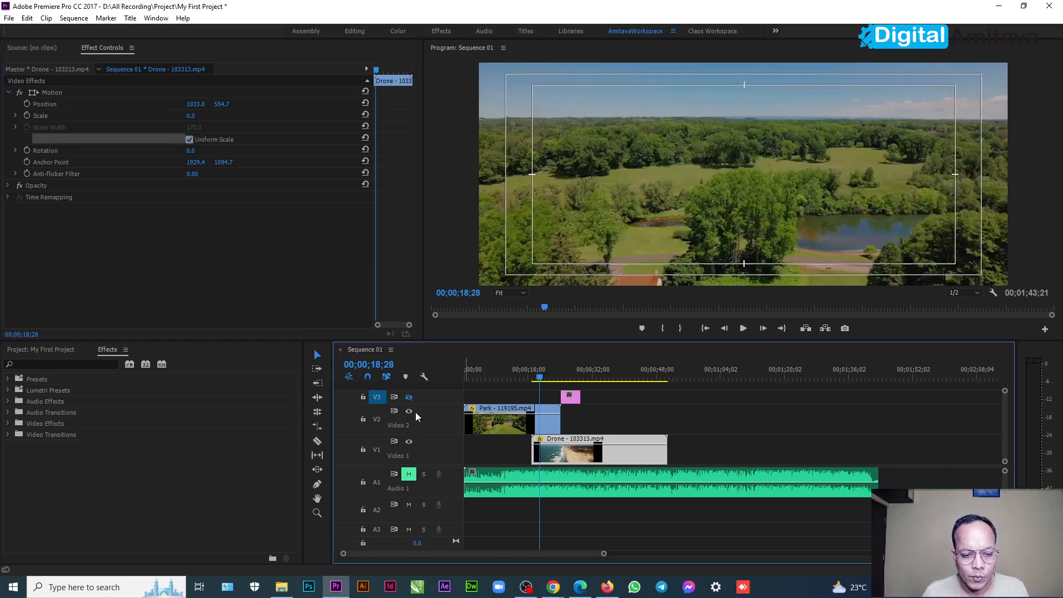
# Compare the Scale values of the park and drone clips by selecting each in turn.
pyautogui.click(549, 427)
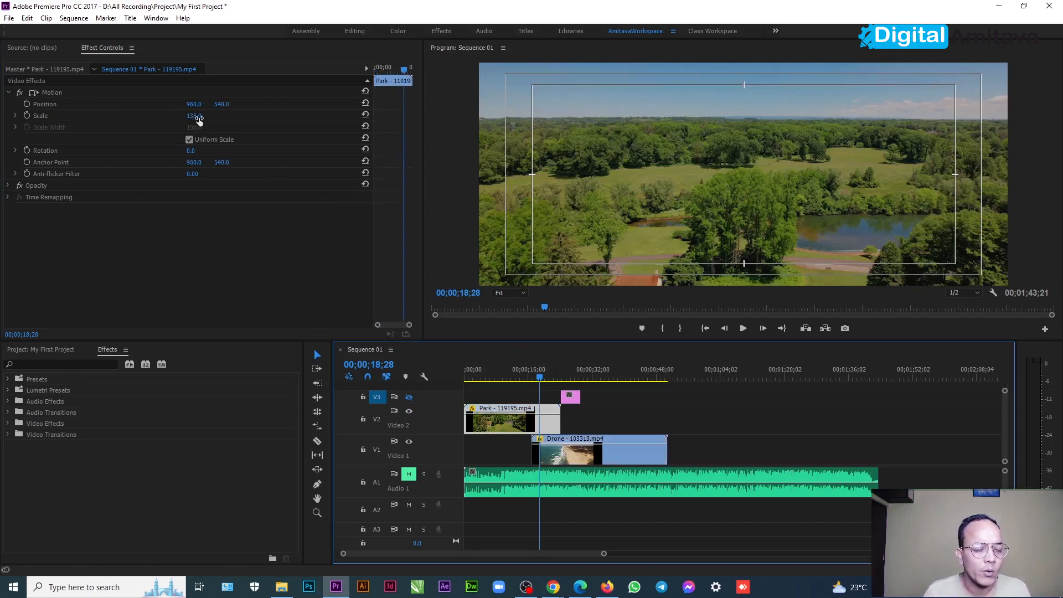
pyautogui.click(581, 452)
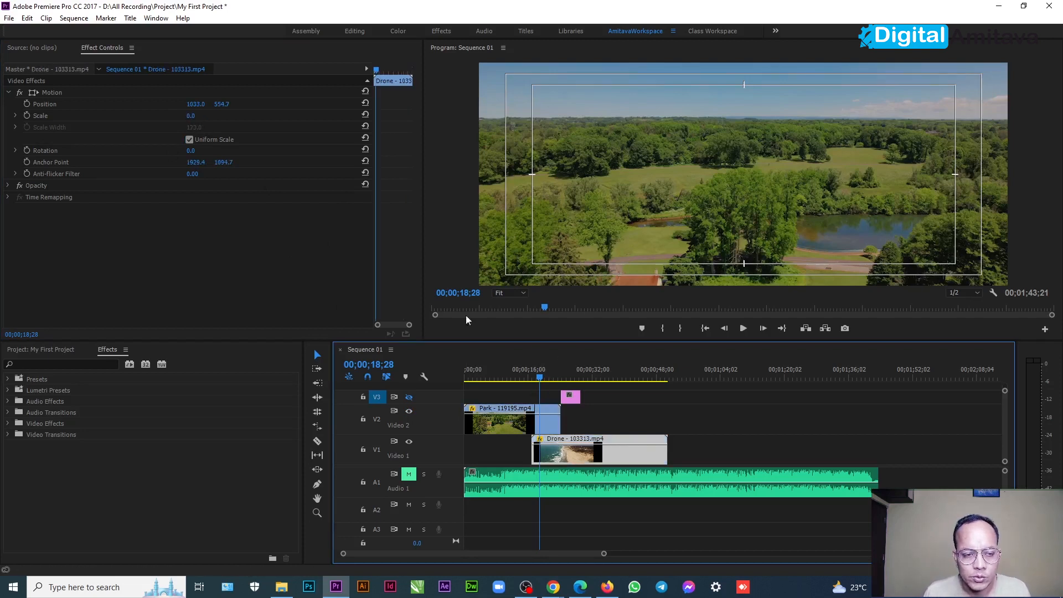
pyautogui.click(550, 429)
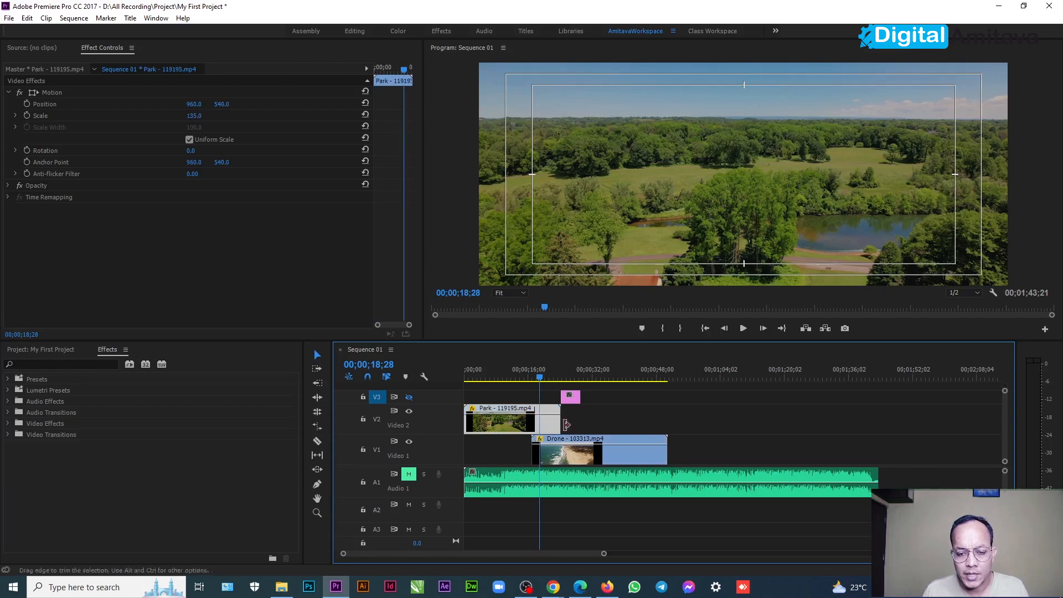
pyautogui.click(609, 436)
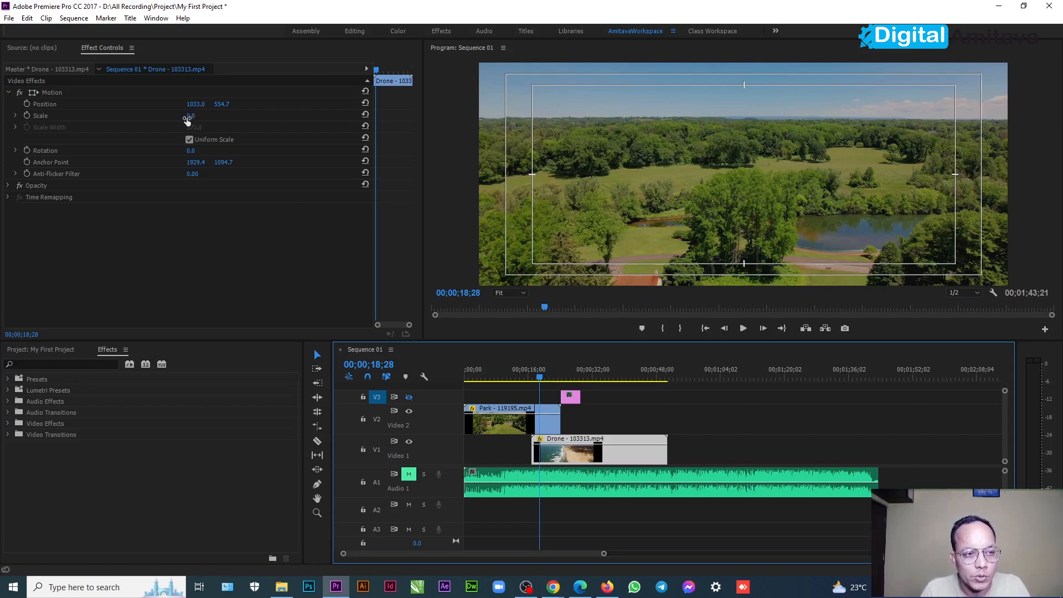
# Turn on Scale keyframing for both the park and drone clips at 00;00;18;28.
pyautogui.click(540, 416)
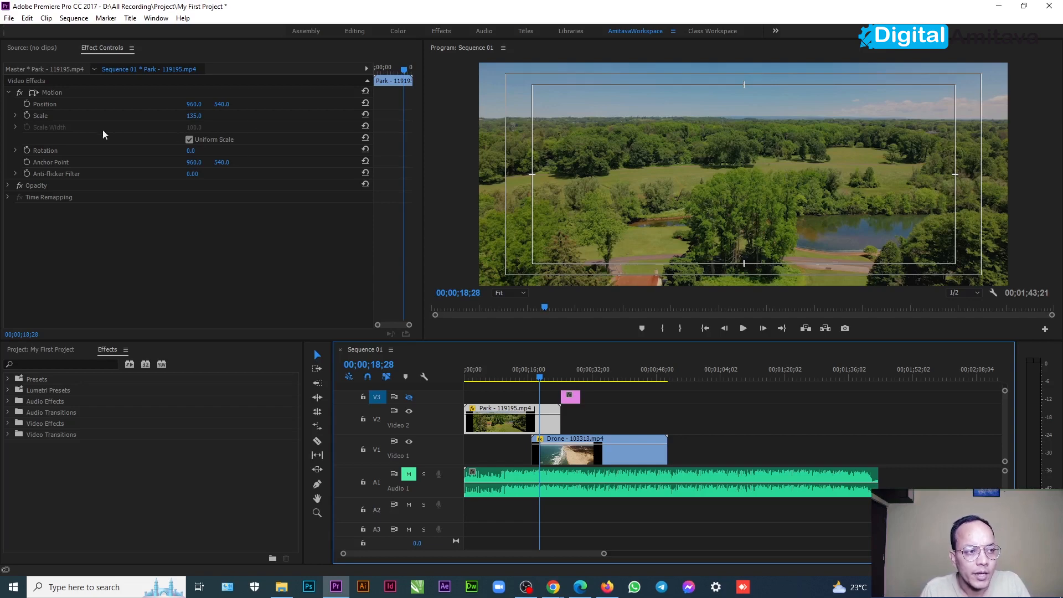
pyautogui.click(26, 115)
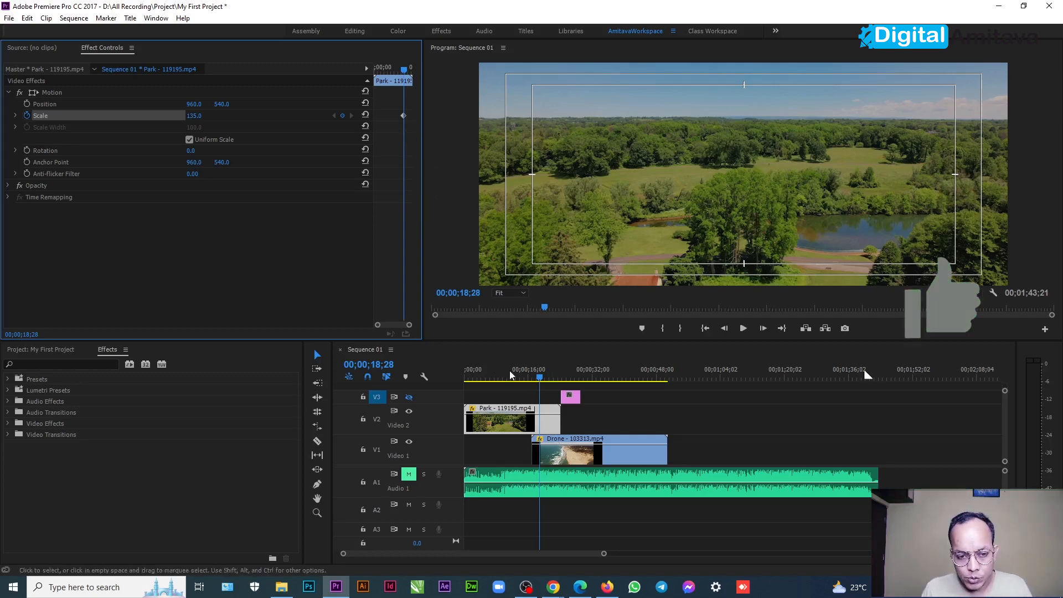
pyautogui.click(579, 461)
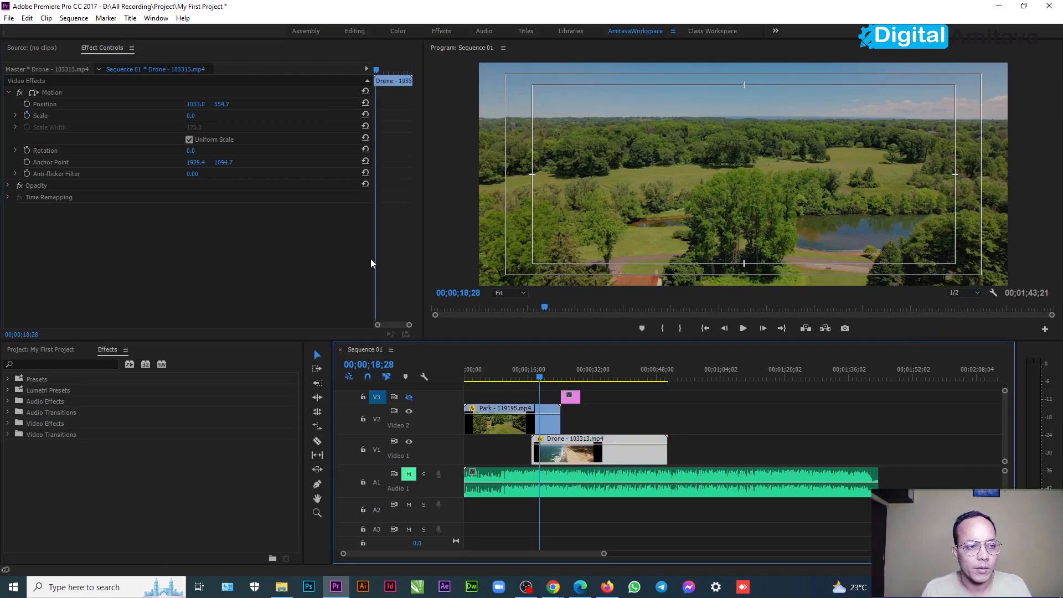
pyautogui.click(26, 115)
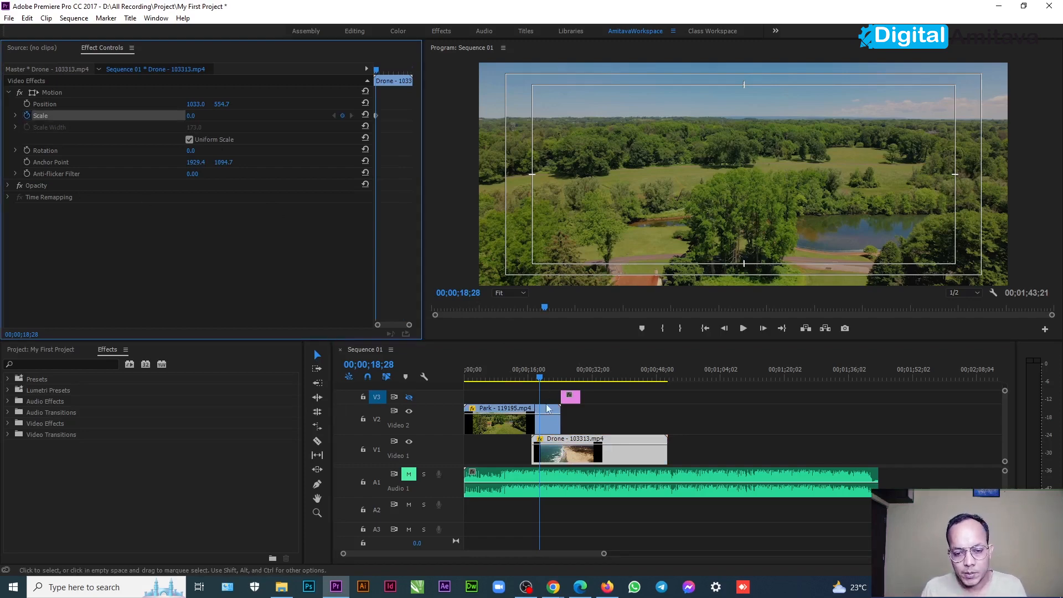
pyautogui.click(550, 431)
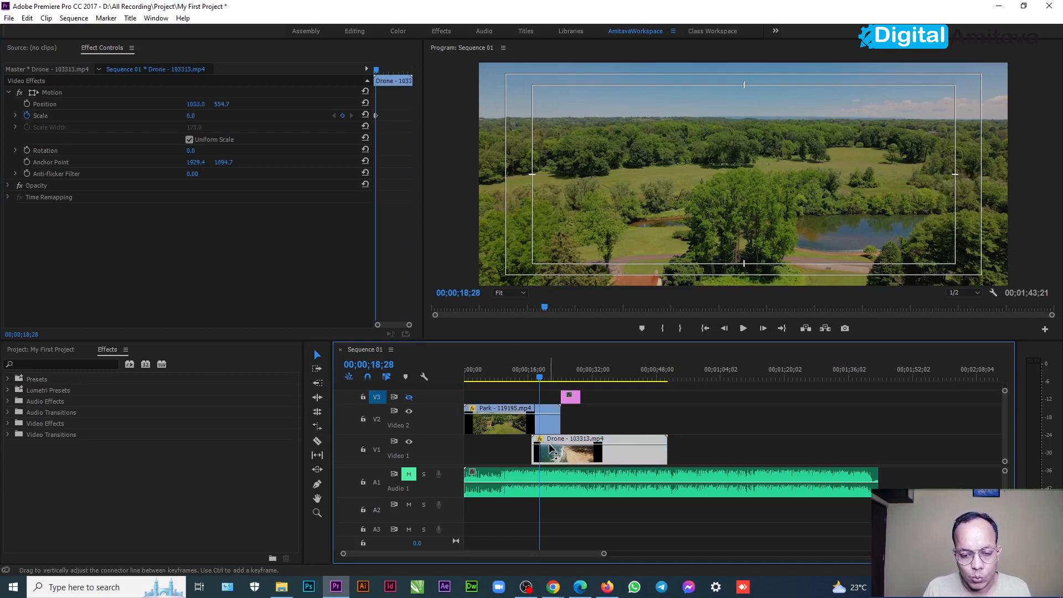
pyautogui.click(552, 442)
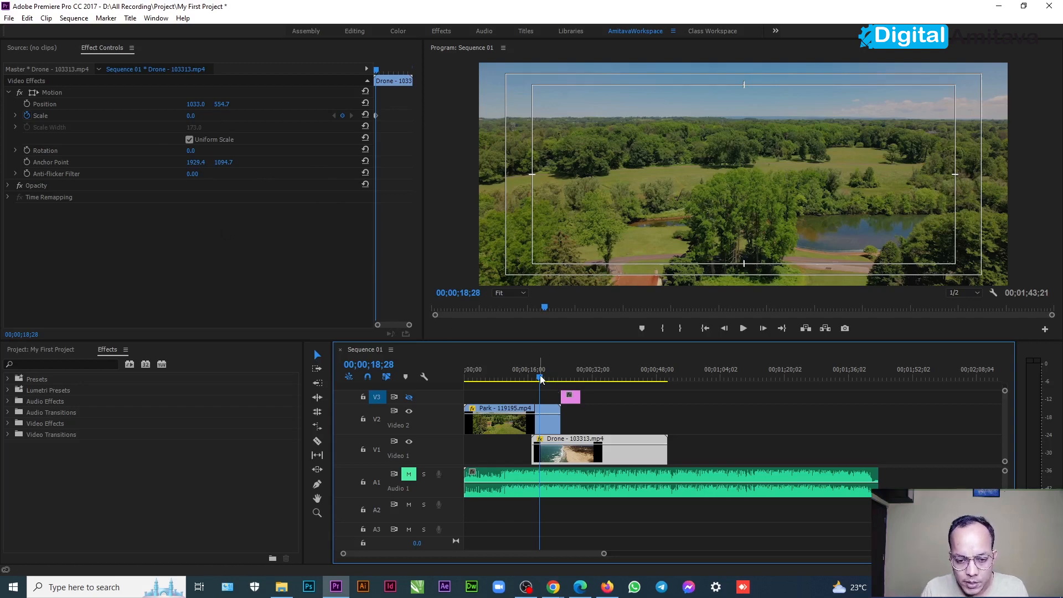
# Keyframe the park clip's Scale to 0 at 00;00;23;11, widening the keyframe area for a clearer view.
pyautogui.moveTo(542, 379); pyautogui.dragTo(559, 382)
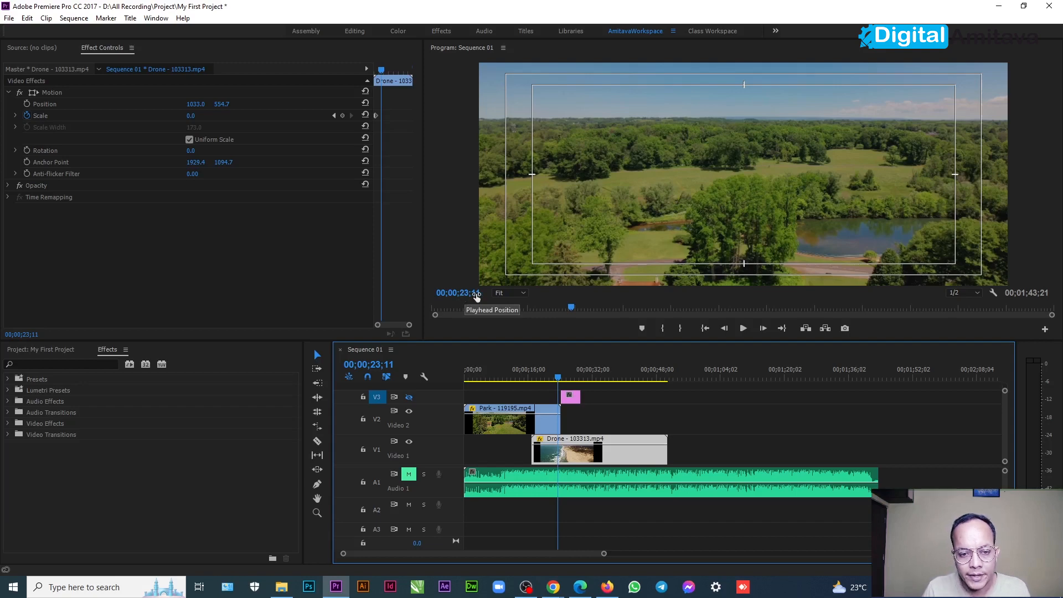
pyautogui.press('space')
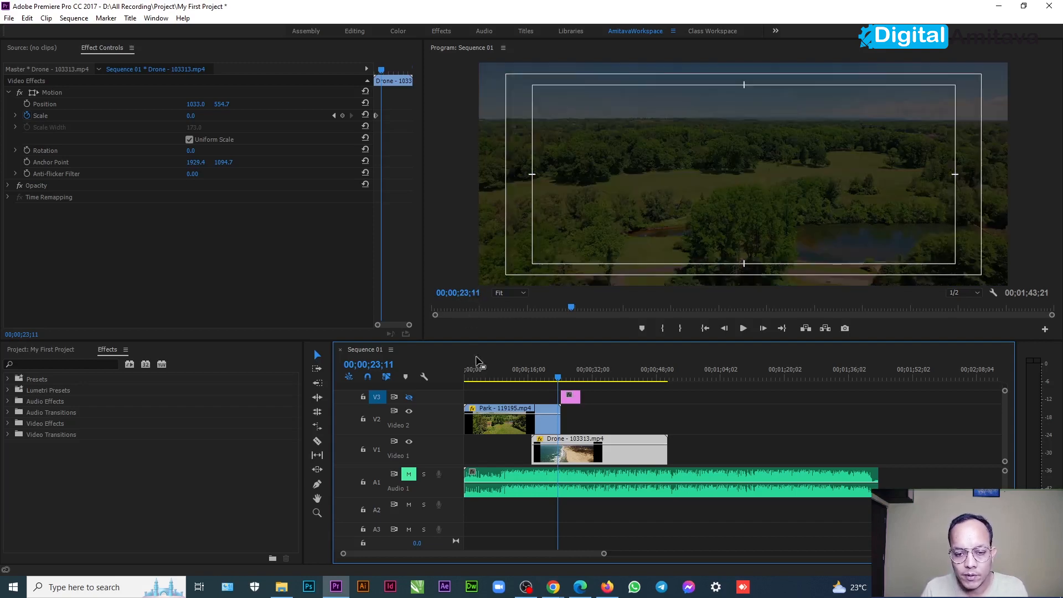
pyautogui.click(547, 429)
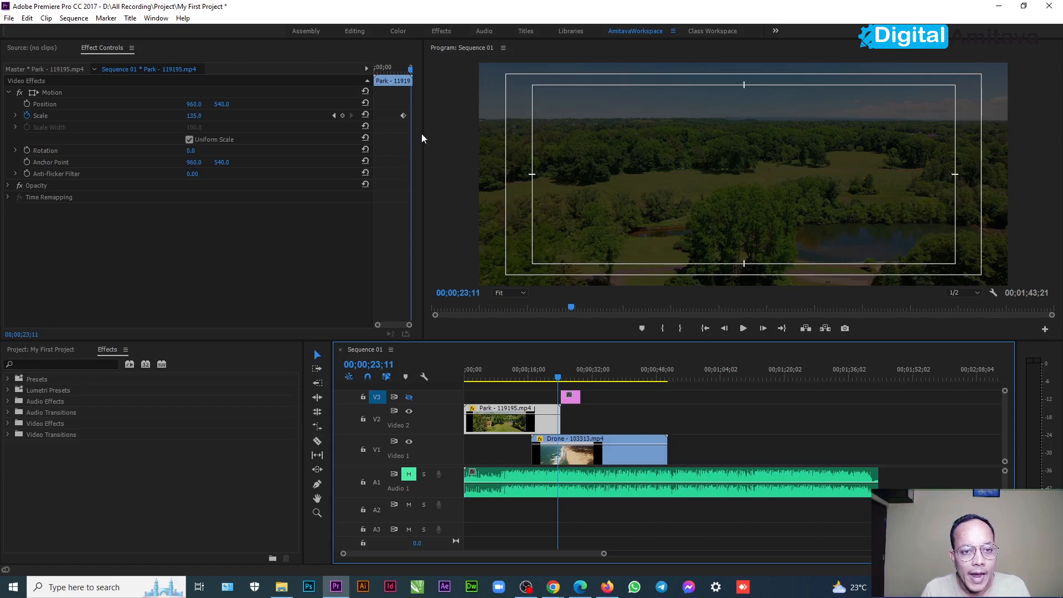
pyautogui.moveTo(423, 136); pyautogui.dragTo(469, 144)
pyautogui.moveTo(418, 325); pyautogui.dragTo(424, 325)
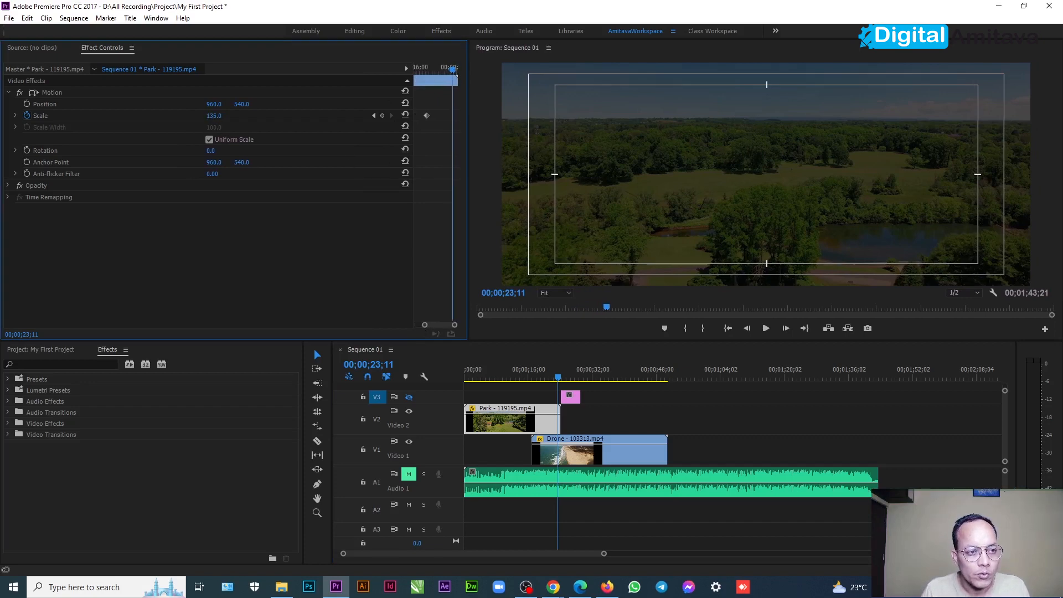
pyautogui.moveTo(214, 116); pyautogui.dragTo(160, 116)
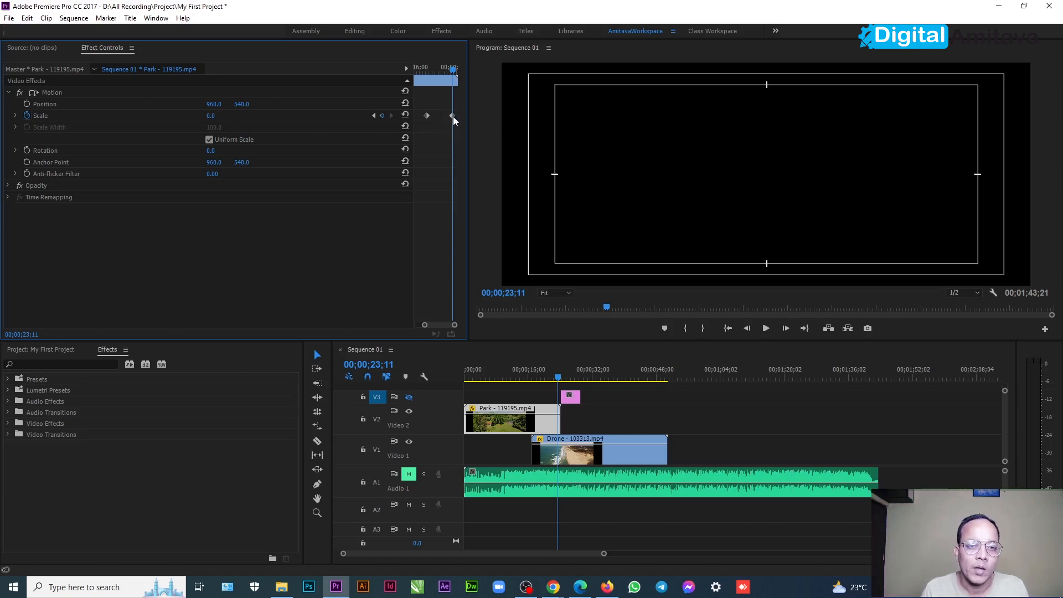
# Keyframe the drone clip's Scale to 72 at 00;00;23;11.
pyautogui.click(572, 448)
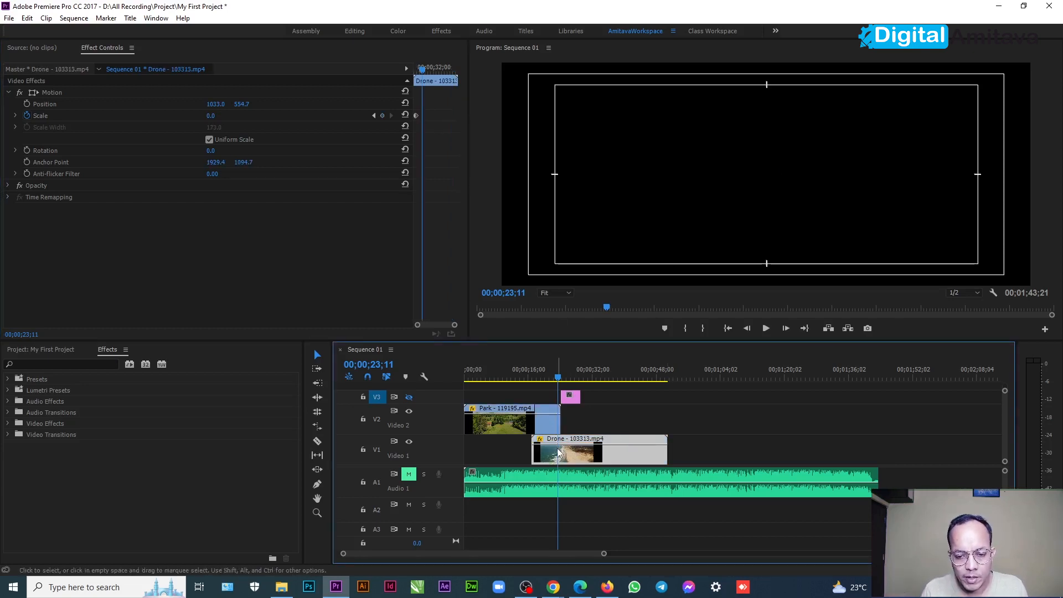
pyautogui.click(210, 117)
pyautogui.moveTo(210, 116)
pyautogui.mouseDown()
pyautogui.moveTo(257, 117)
pyautogui.moveTo(224, 115)
pyautogui.mouseUp()
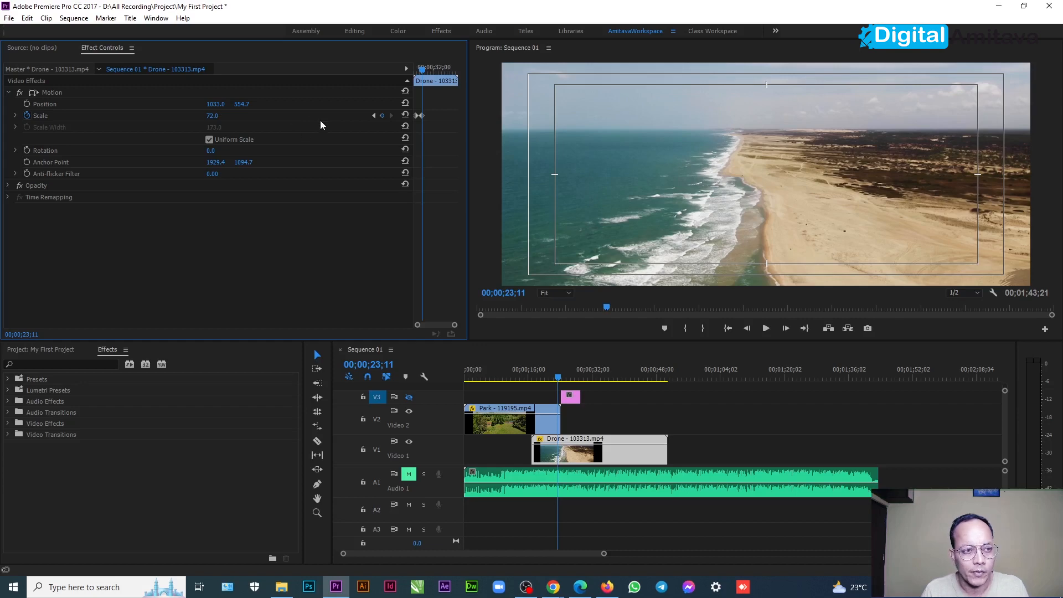
# Play the sequence from 00;00;16;22 to preview the scale transition between the park and drone clips.
pyautogui.moveTo(559, 379); pyautogui.dragTo(532, 381)
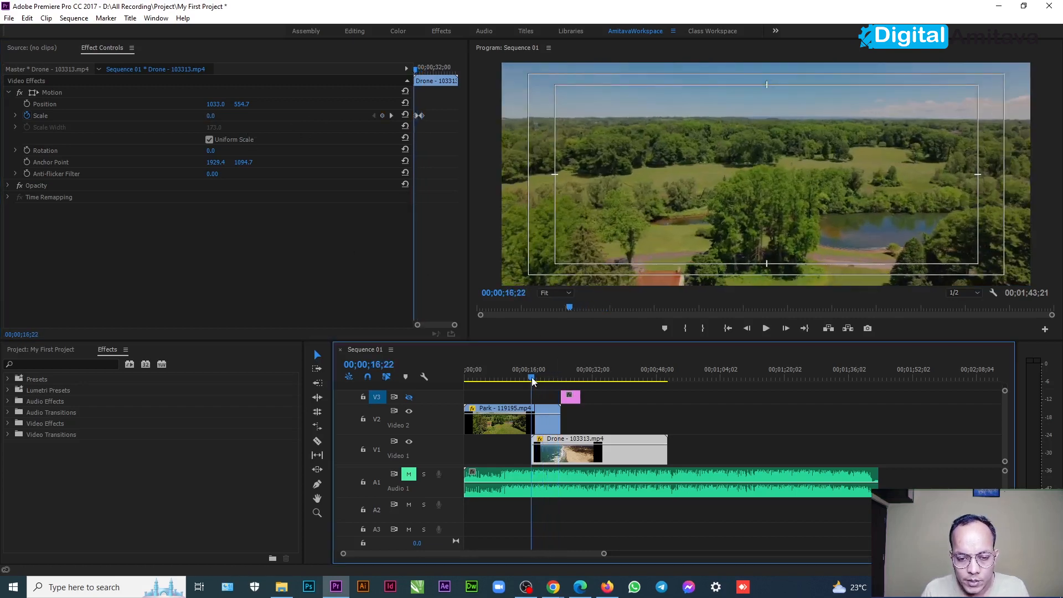
pyautogui.click(765, 328)
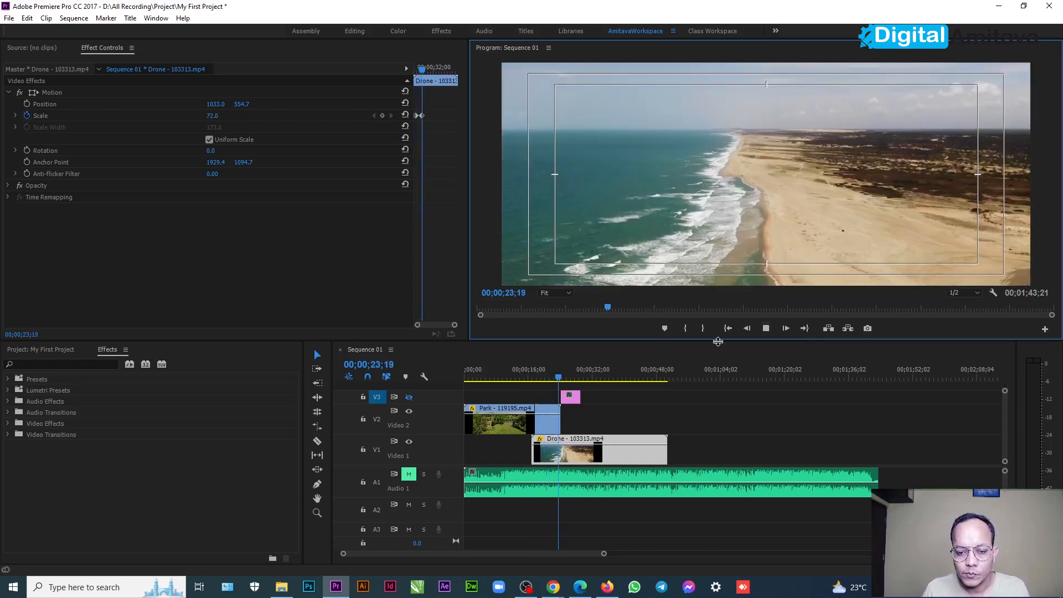
# Mark an In-to-Out range from the sequence start to the end of the drone clip at 00;00;50;18.
pyautogui.moveTo(559, 378); pyautogui.dragTo(667, 377)
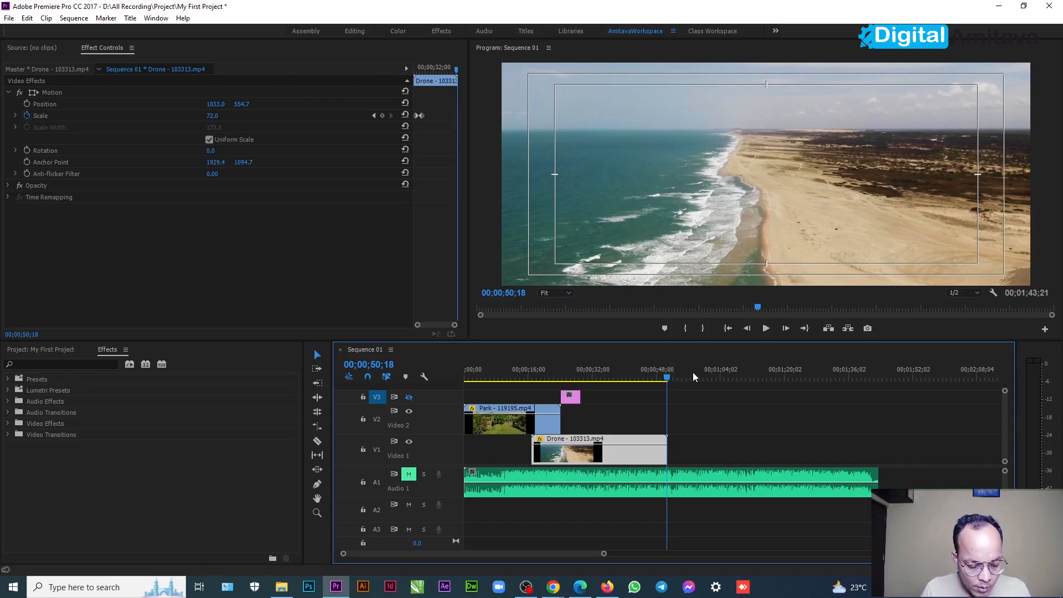
pyautogui.click(703, 328)
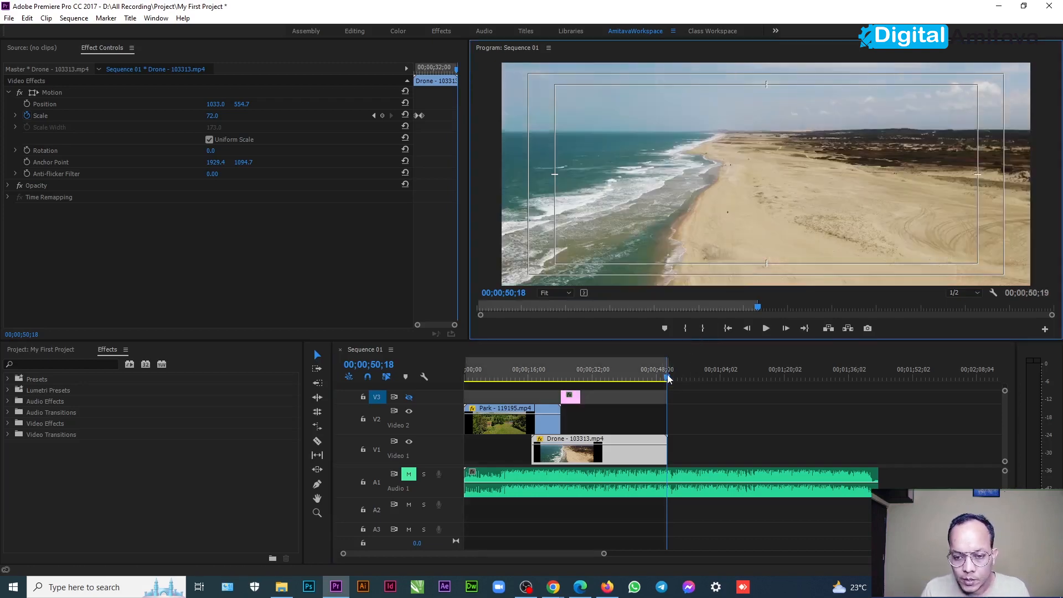
pyautogui.click(467, 378)
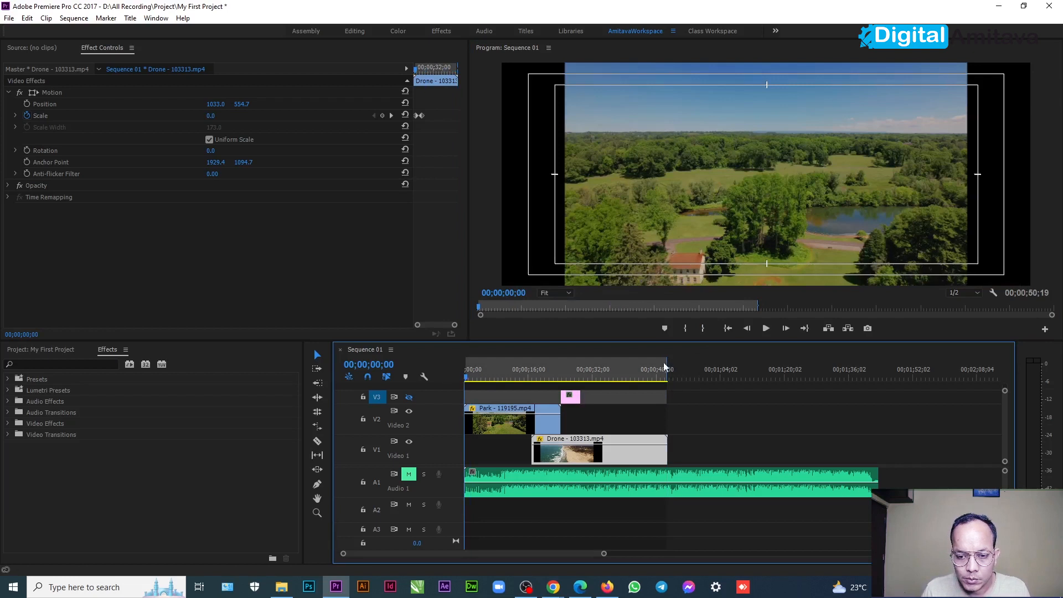
pyautogui.click(685, 329)
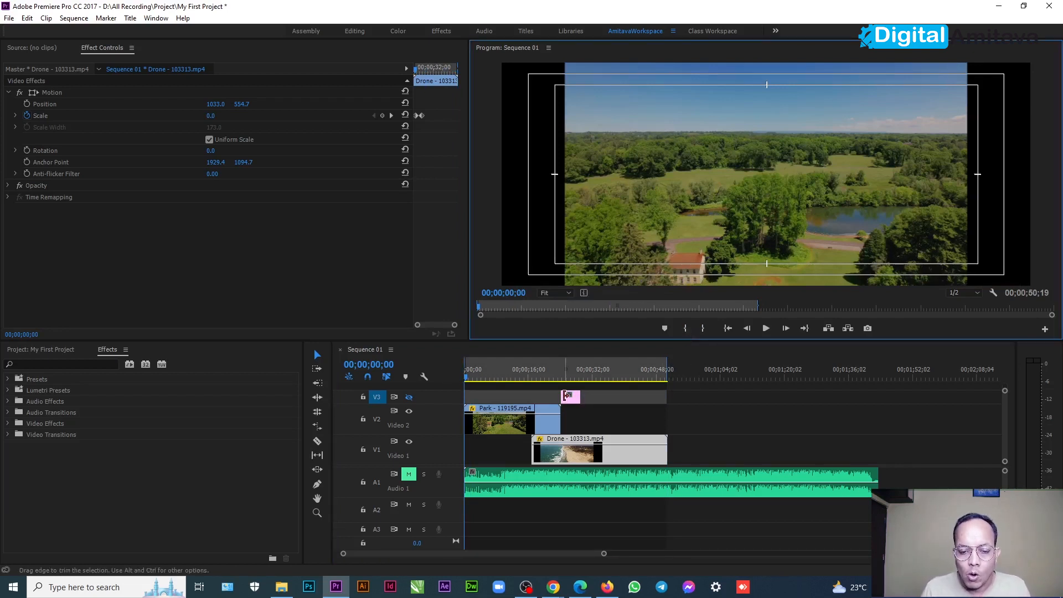
# Mark the transition range with an In point at 00;00;17;21 and an Out point at 00;00;27;19.
pyautogui.moveTo(468, 381); pyautogui.dragTo(535, 382)
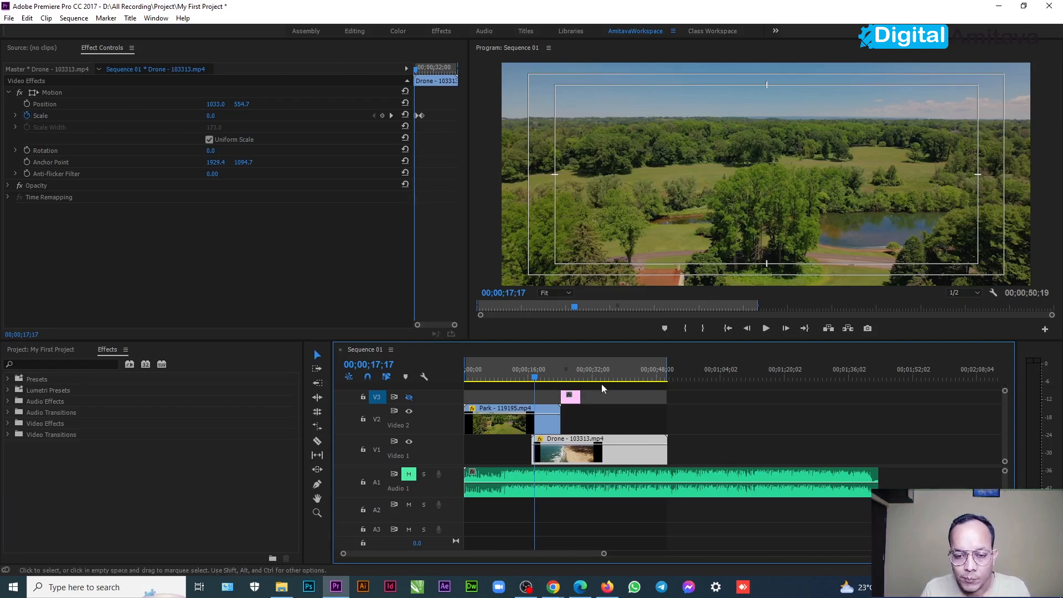
pyautogui.moveTo(535, 378); pyautogui.dragTo(535, 380)
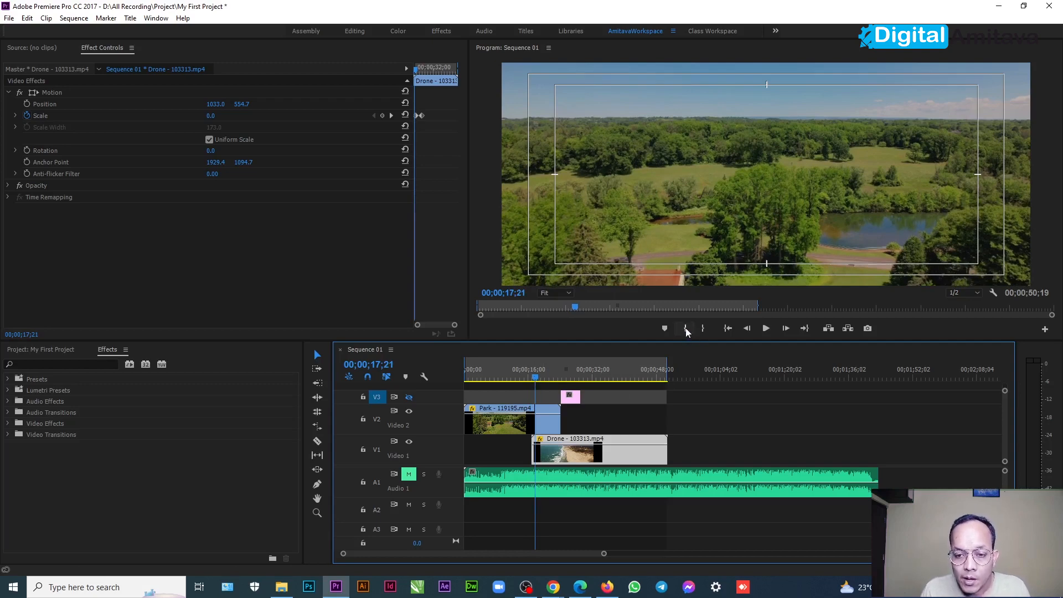
pyautogui.click(685, 328)
pyautogui.moveTo(536, 380); pyautogui.dragTo(575, 379)
pyautogui.click(702, 328)
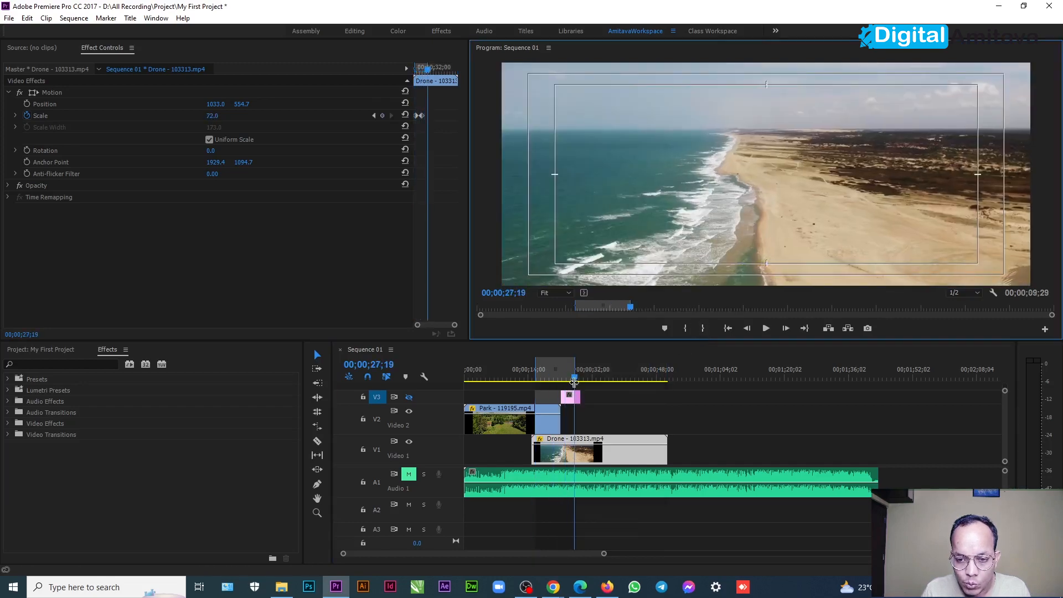
# Render the effects from In to Out for the marked transition range, stop the playback and show the matching Render Effects command.
pyautogui.moveTo(574, 380); pyautogui.dragTo(549, 379)
pyautogui.press('Return')
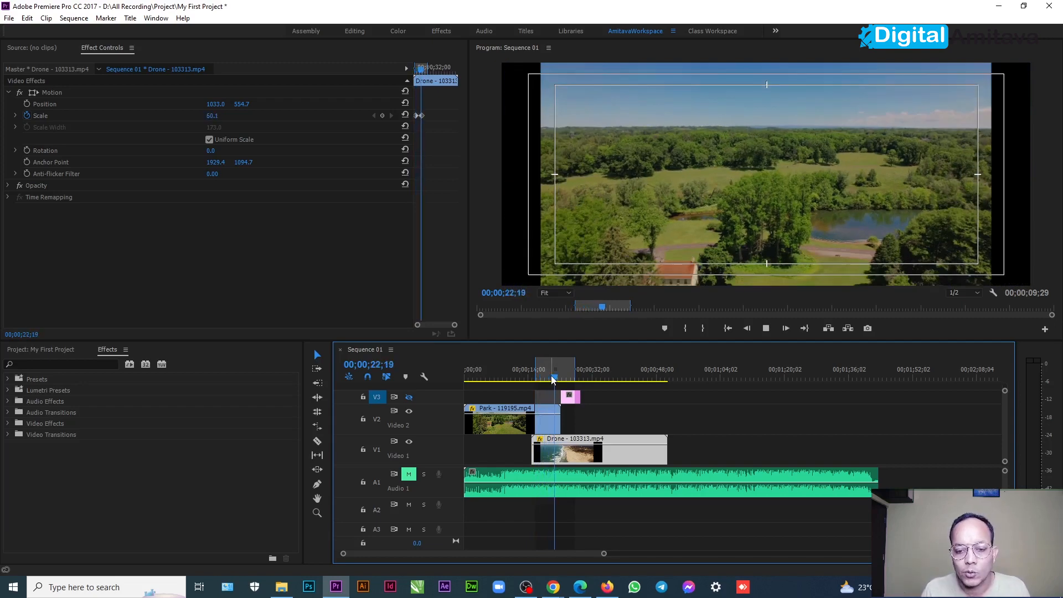
pyautogui.click(550, 379)
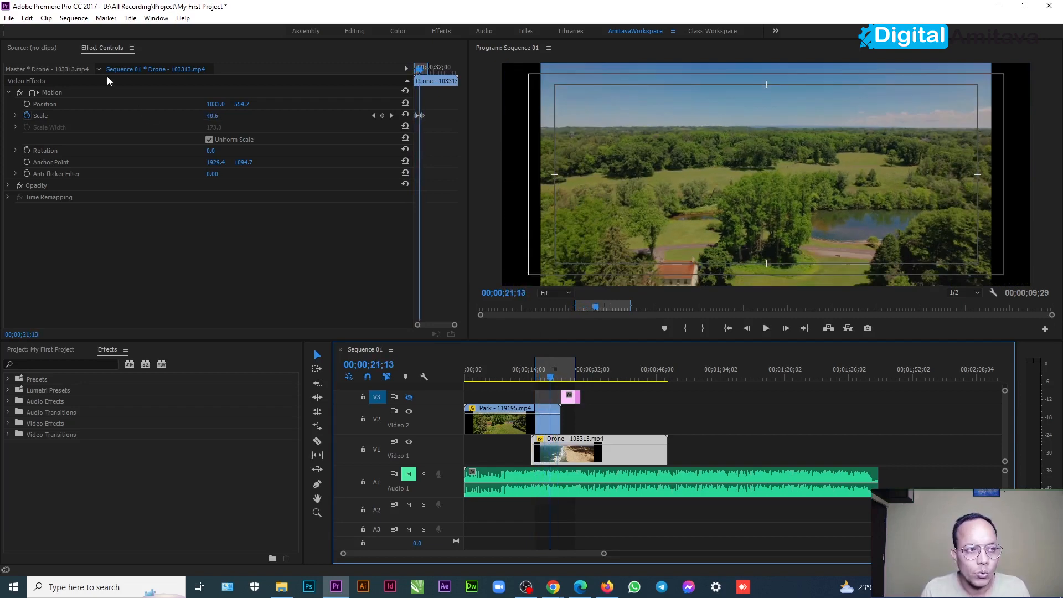
pyautogui.click(106, 18)
pyautogui.moveTo(79, 20)
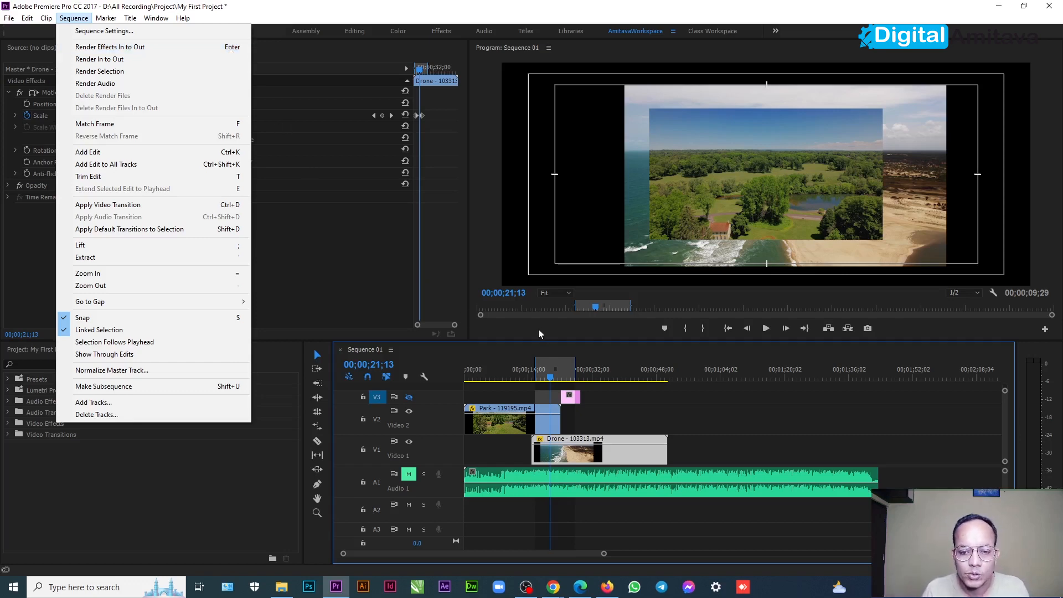
# Play the rendered range from 00;00;17;25 and scrub back through the shrinking park clip and growing drone clip.
pyautogui.moveTo(551, 377); pyautogui.dragTo(536, 380)
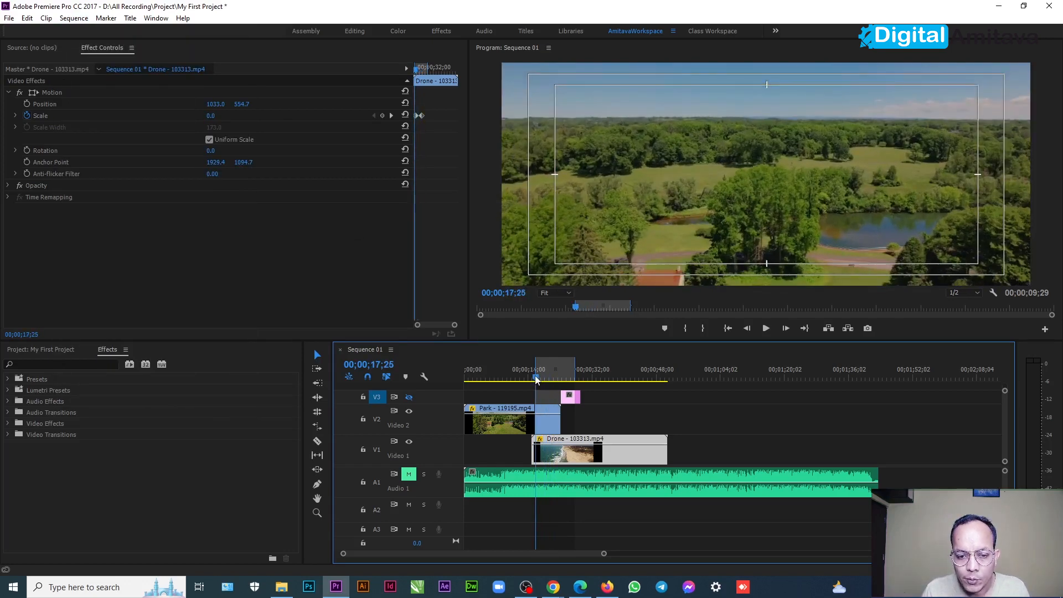
pyautogui.click(766, 329)
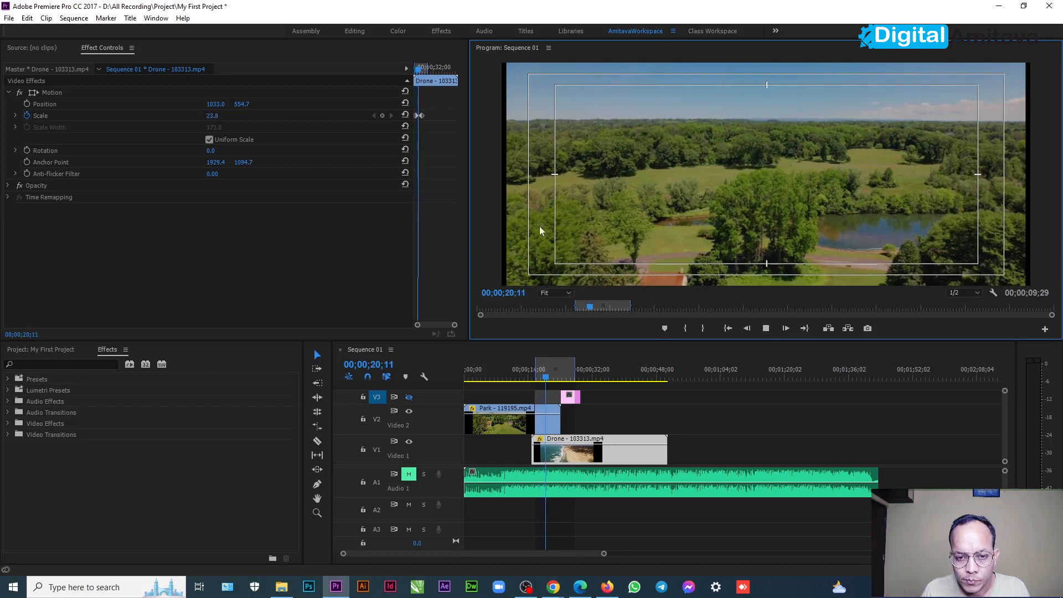
pyautogui.moveTo(553, 379)
pyautogui.mouseDown()
pyautogui.moveTo(570, 383)
pyautogui.moveTo(548, 381)
pyautogui.moveTo(558, 385)
pyautogui.mouseUp()
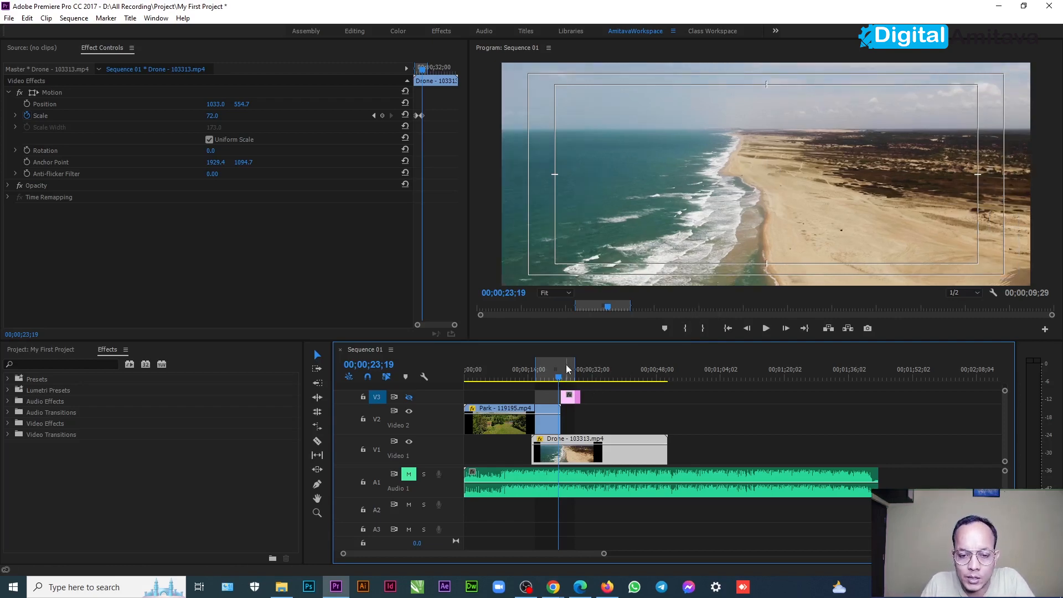
pyautogui.moveTo(559, 378)
pyautogui.mouseDown()
pyautogui.moveTo(548, 379)
pyautogui.moveTo(576, 380)
pyautogui.moveTo(552, 379)
pyautogui.mouseUp()
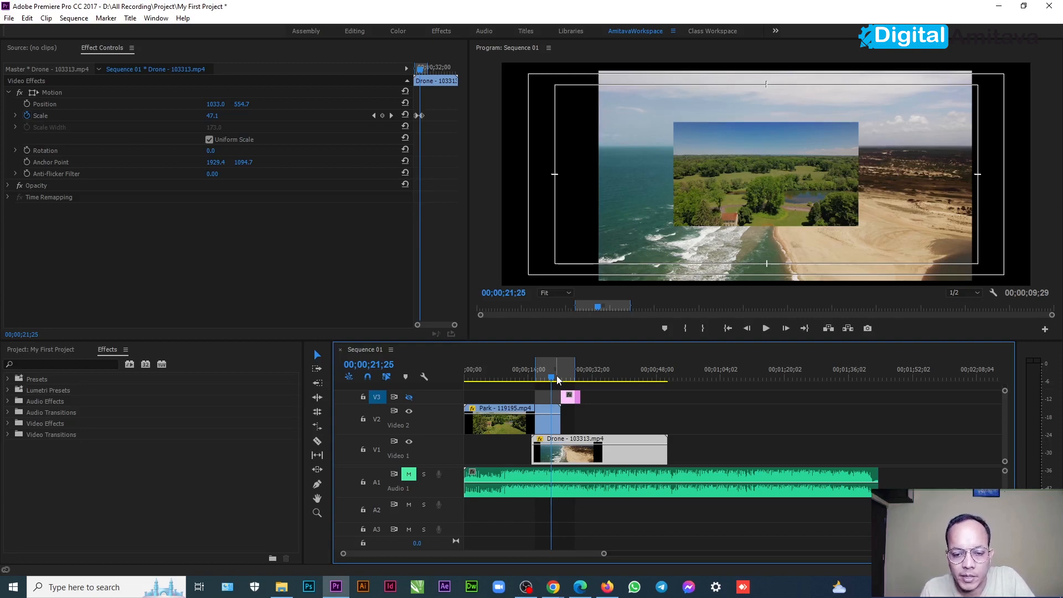
pyautogui.moveTo(556, 379); pyautogui.dragTo(548, 378)
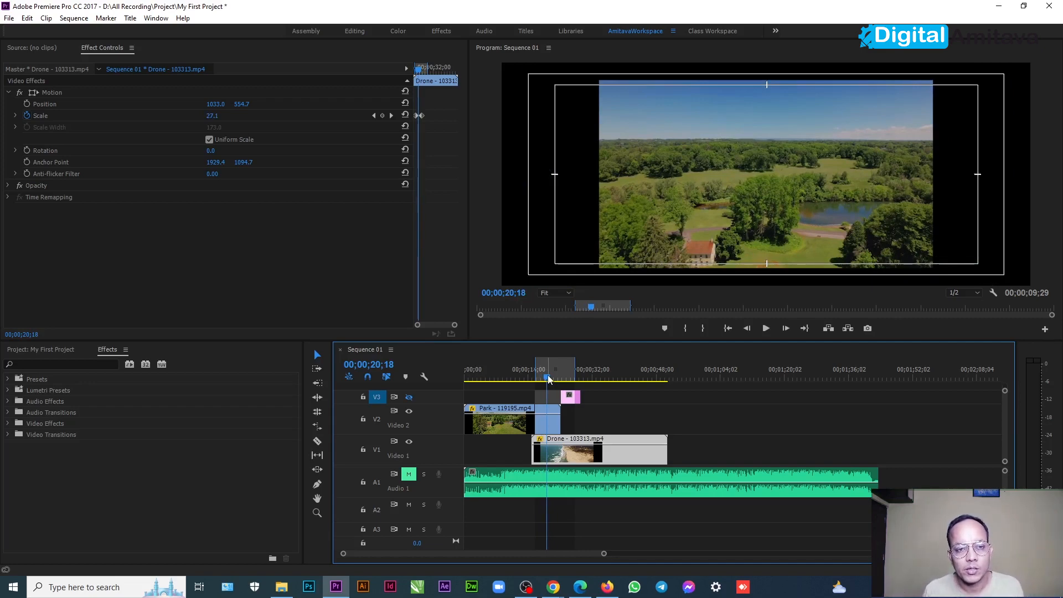
pyautogui.hotkey('ctrl', 's')
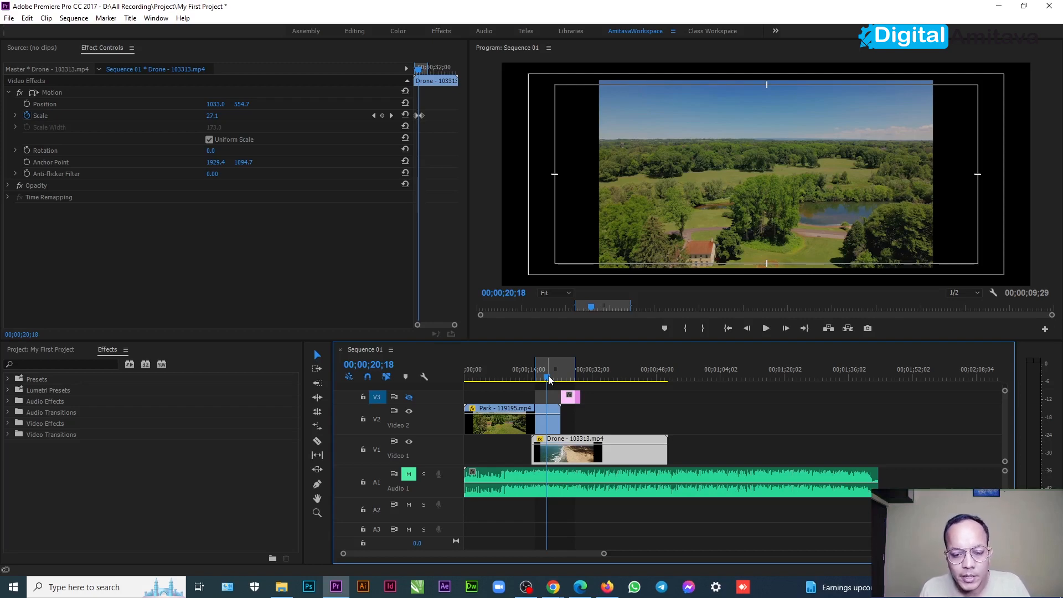
# Scrub between 00;00;22;24 and 00;00;25;05 to check how the transition ends on the drone clip.
pyautogui.moveTo(550, 380)
pyautogui.mouseDown()
pyautogui.moveTo(539, 378)
pyautogui.moveTo(573, 379)
pyautogui.moveTo(565, 380)
pyautogui.mouseUp()
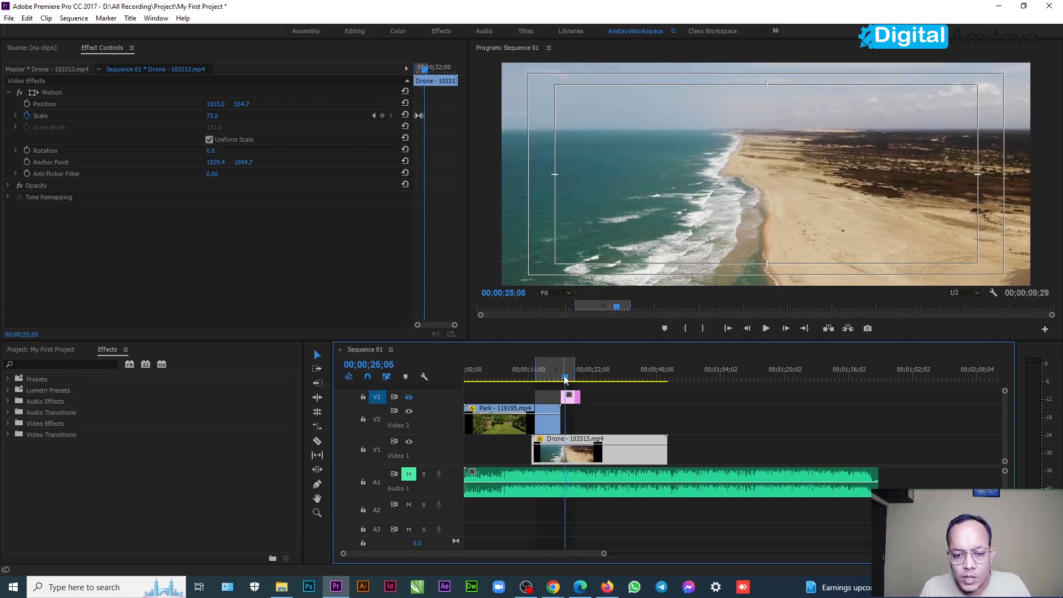
pyautogui.moveTo(567, 380)
pyautogui.mouseDown()
pyautogui.moveTo(548, 380)
pyautogui.moveTo(557, 378)
pyautogui.mouseUp()
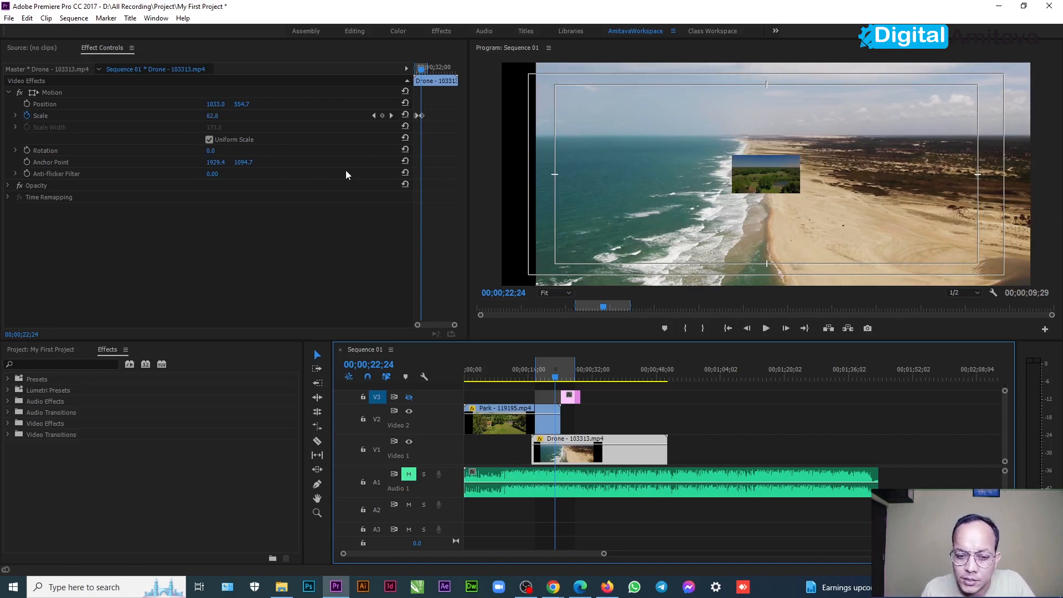
pyautogui.moveTo(556, 380)
pyautogui.mouseDown()
pyautogui.moveTo(546, 382)
pyautogui.moveTo(566, 382)
pyautogui.mouseUp()
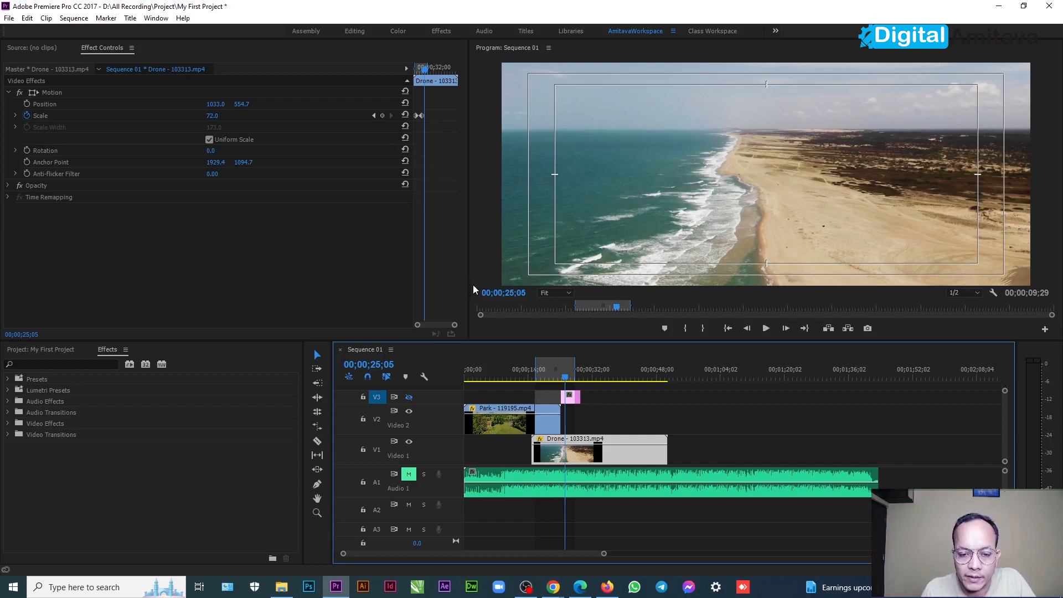
pyautogui.click(559, 379)
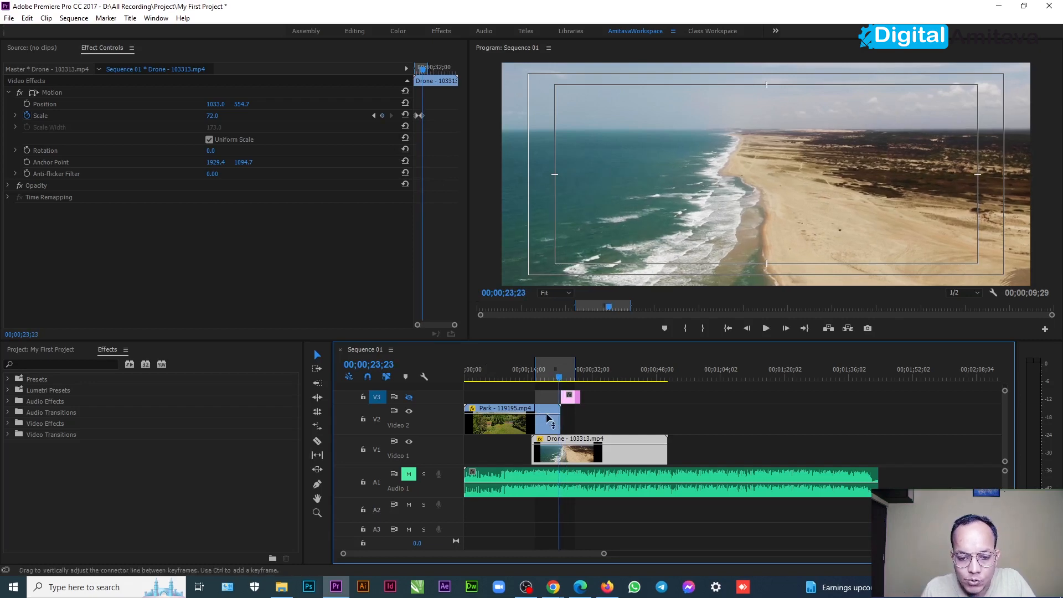
pyautogui.moveTo(559, 379); pyautogui.dragTo(564, 379)
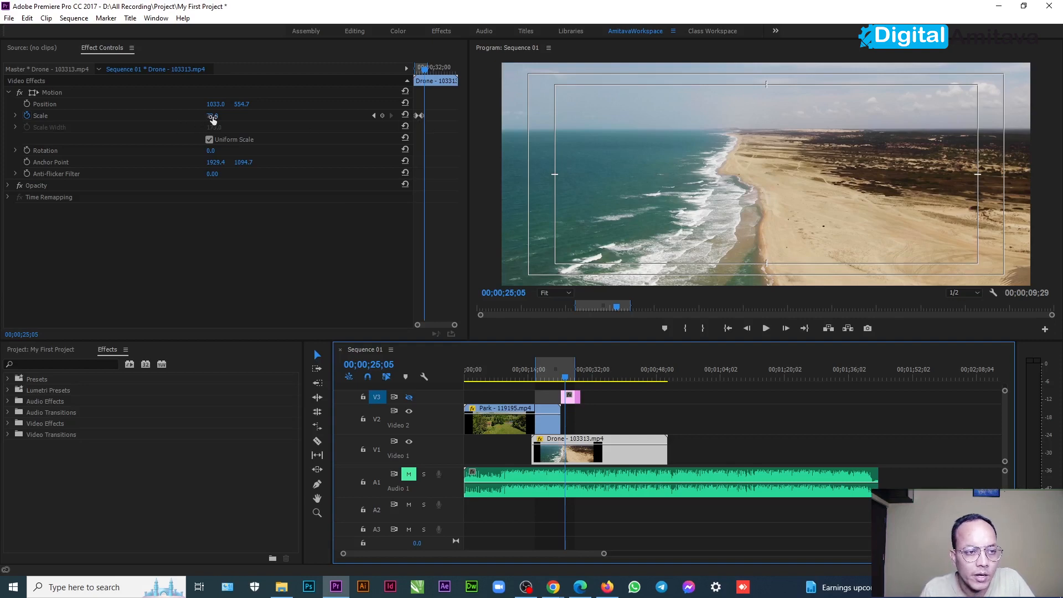
# Add a drone clip Scale keyframe of 126 at 00;00;37;14 and scrub through the resulting zoom.
pyautogui.moveTo(566, 376); pyautogui.dragTo(616, 379)
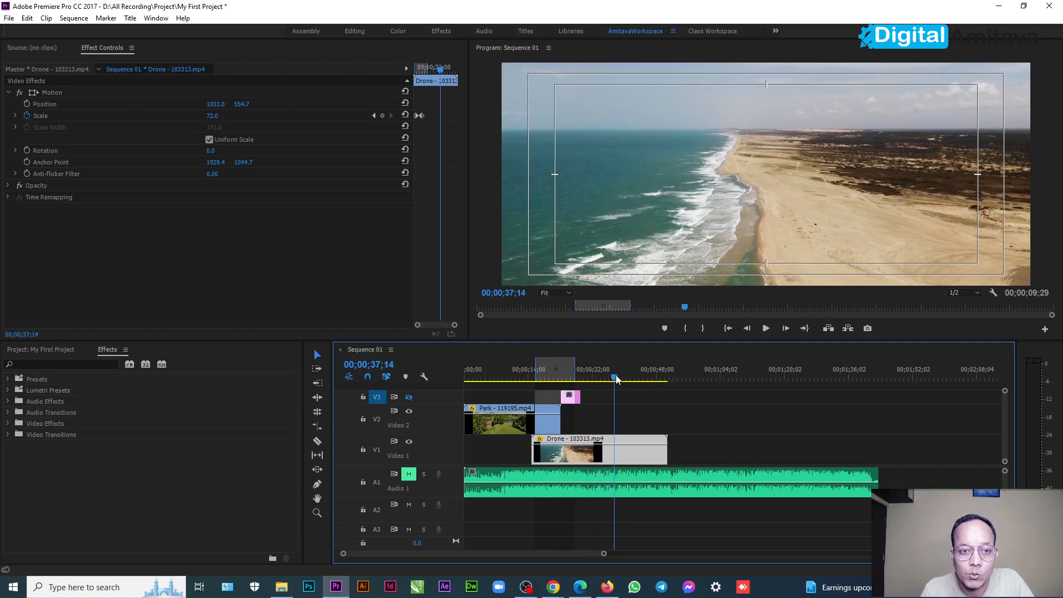
pyautogui.click(382, 115)
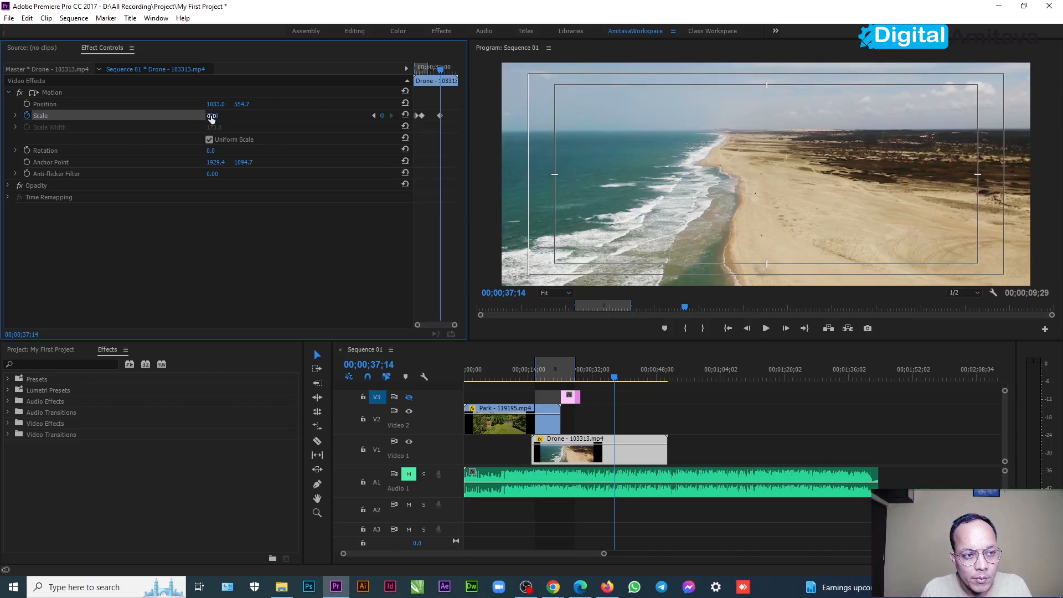
pyautogui.moveTo(212, 117); pyautogui.dragTo(264, 165)
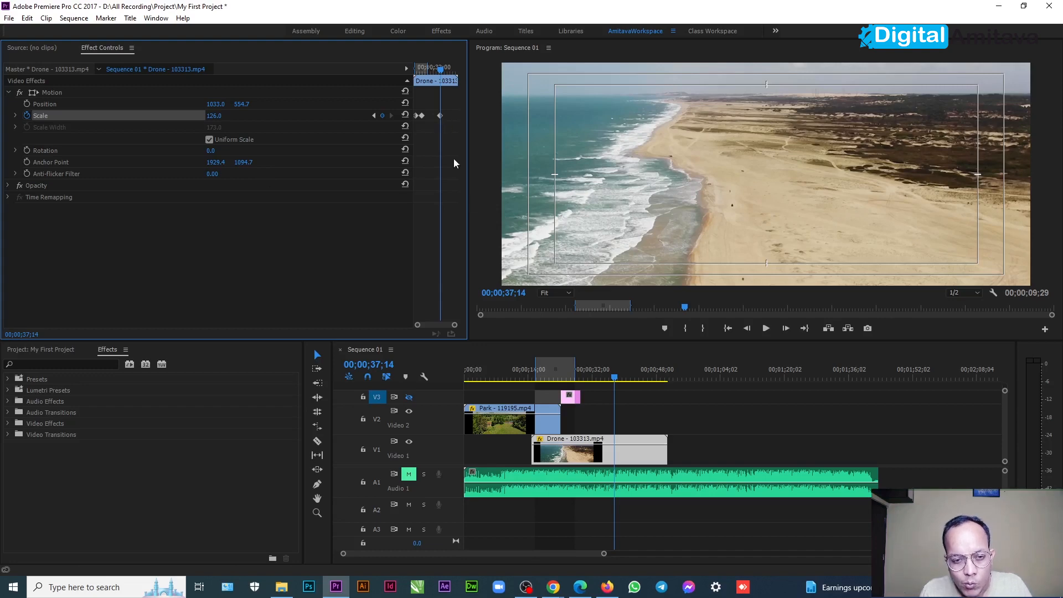
pyautogui.moveTo(616, 377); pyautogui.dragTo(581, 377)
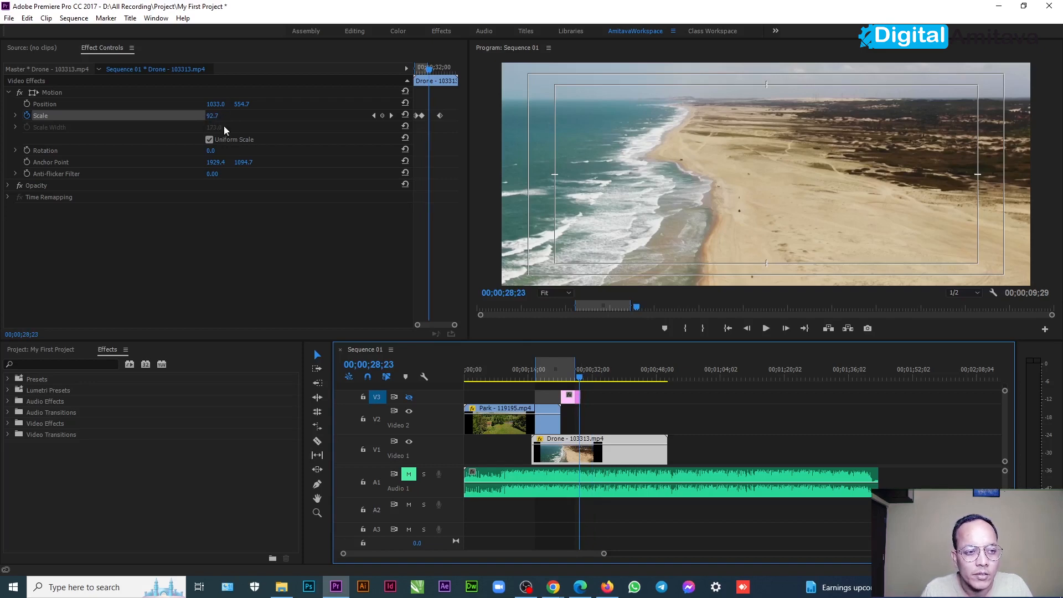
pyautogui.moveTo(429, 69); pyautogui.dragTo(436, 78)
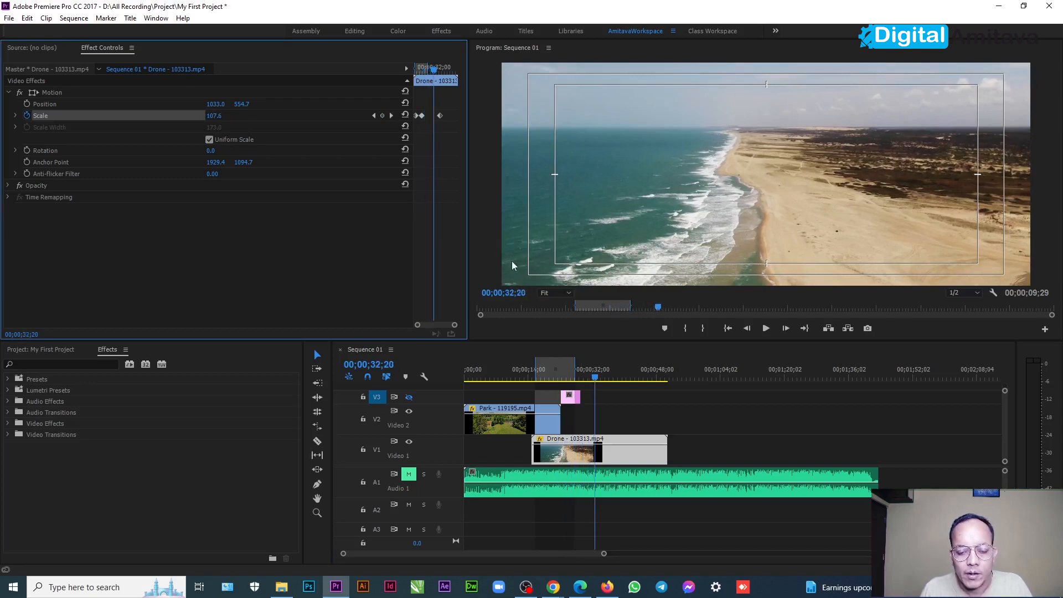
# Extend the marked range to an Out point at 00;00;35;24 and render its effects from In to Out.
pyautogui.click(608, 372)
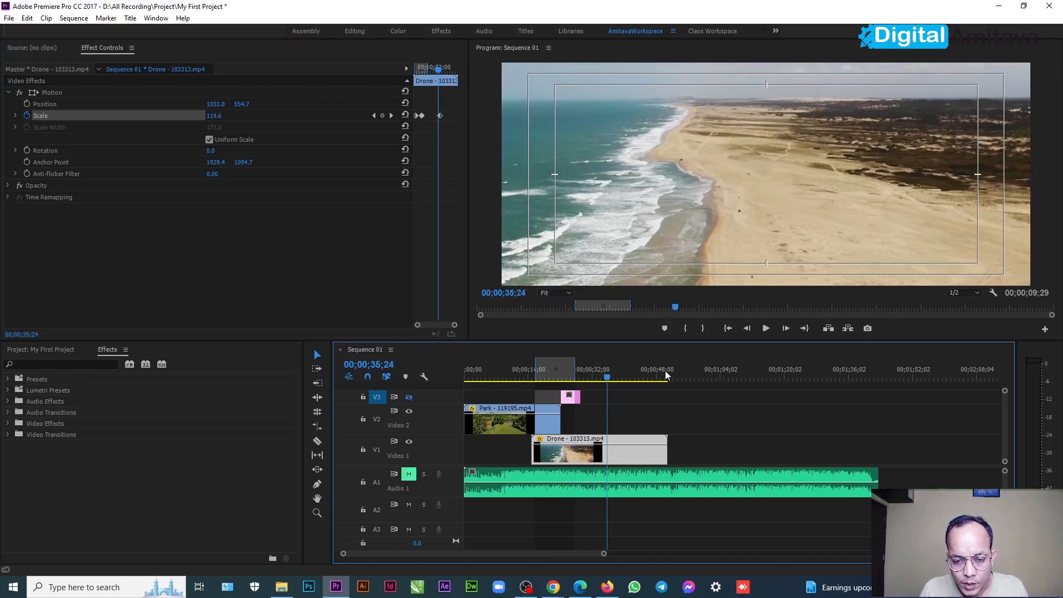
pyautogui.click(703, 329)
pyautogui.moveTo(610, 378); pyautogui.dragTo(560, 379)
pyautogui.press('Return')
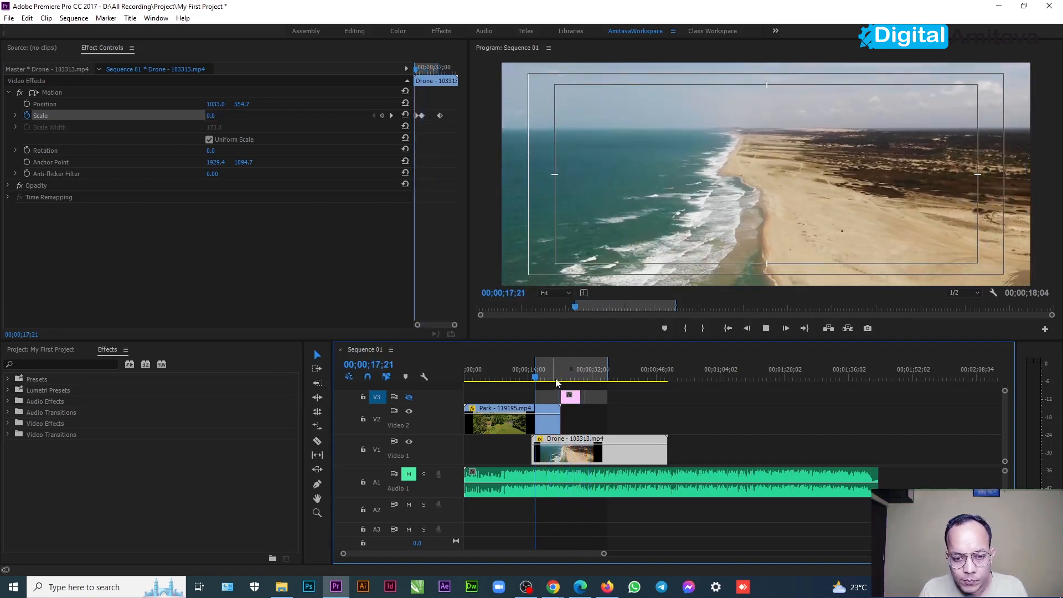
pyautogui.click(73, 18)
pyautogui.click(76, 47)
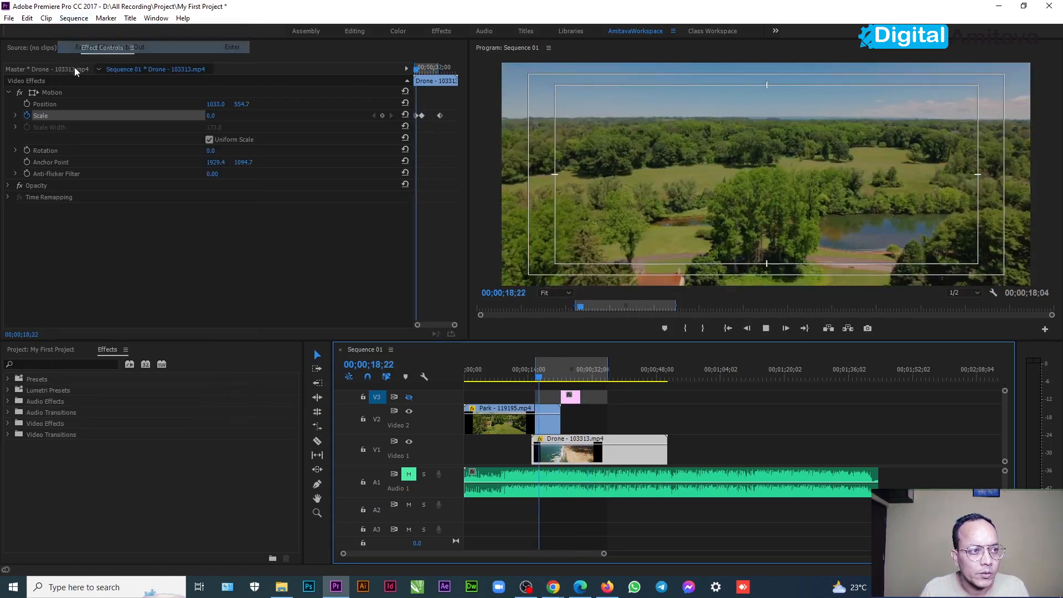
# Scrub across the drone clip's three Scale keyframes to review how the size changes between them.
pyautogui.moveTo(535, 381); pyautogui.dragTo(612, 380)
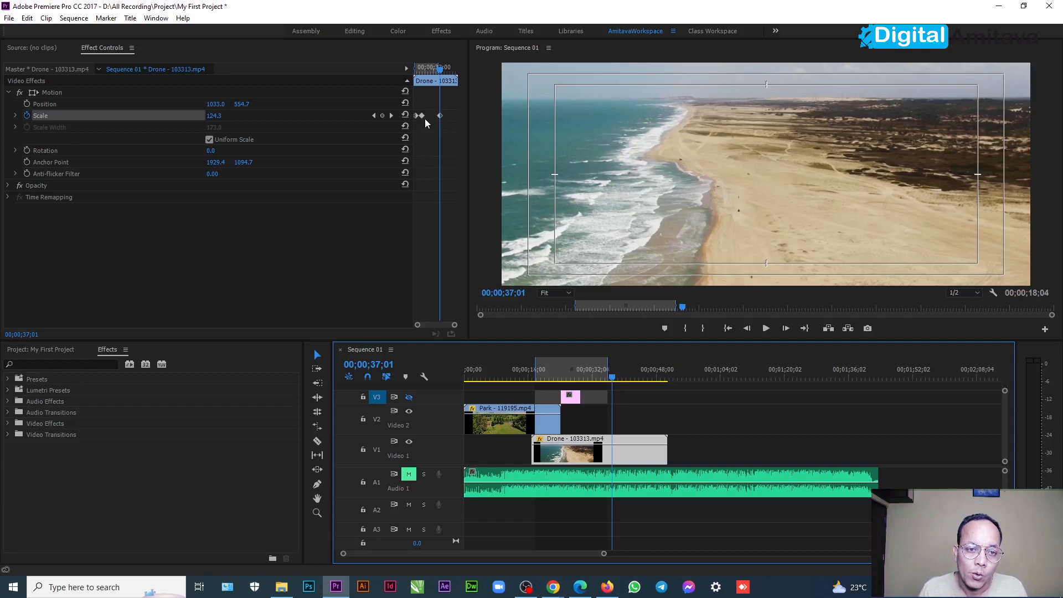
pyautogui.moveTo(439, 69)
pyautogui.mouseDown()
pyautogui.moveTo(429, 73)
pyautogui.moveTo(437, 80)
pyautogui.mouseUp()
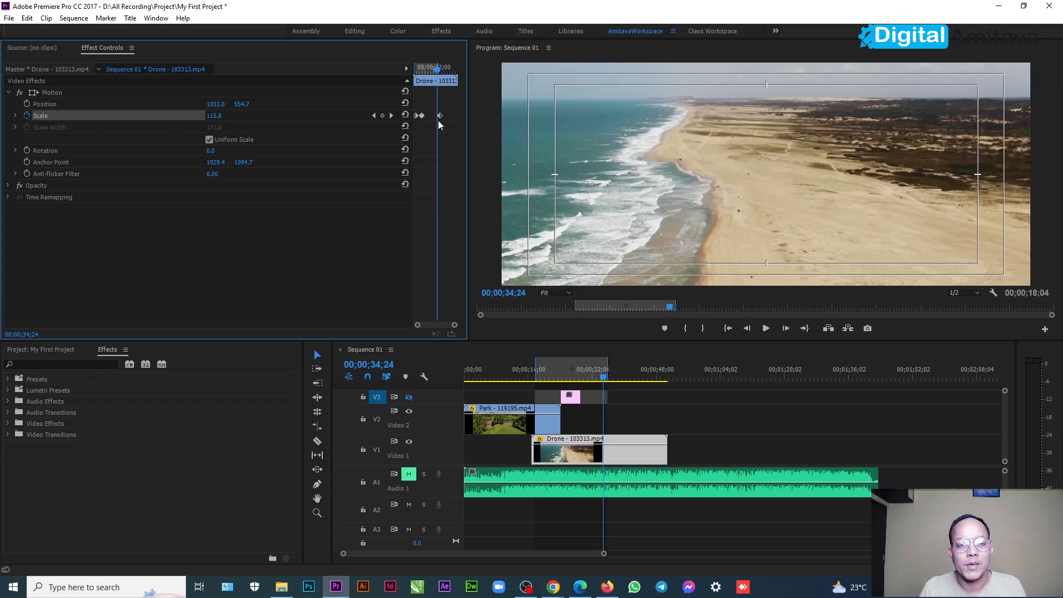
pyautogui.moveTo(437, 72); pyautogui.dragTo(422, 72)
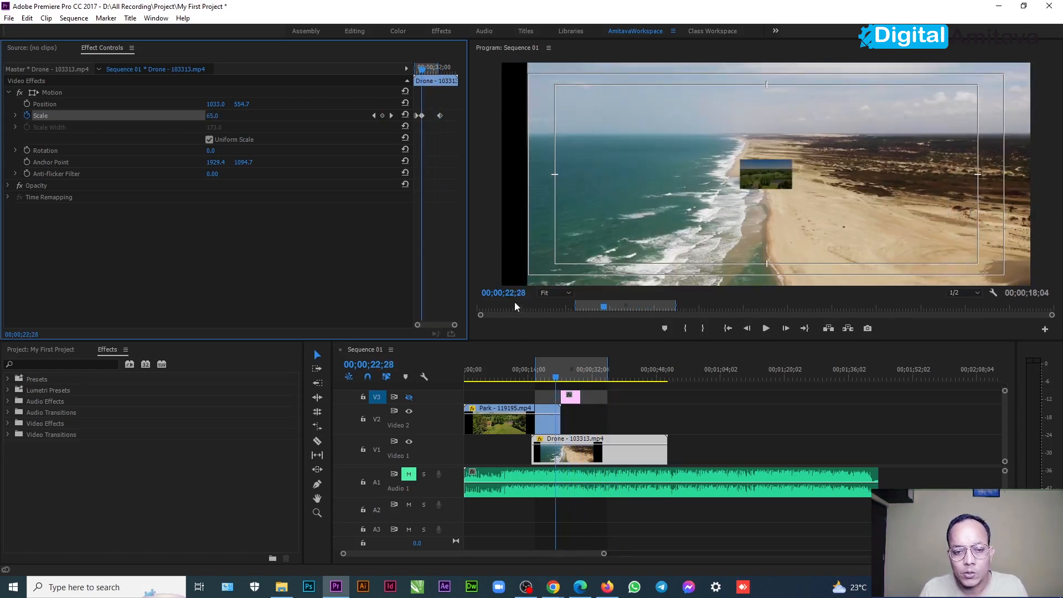
pyautogui.moveTo(422, 70); pyautogui.dragTo(439, 70)
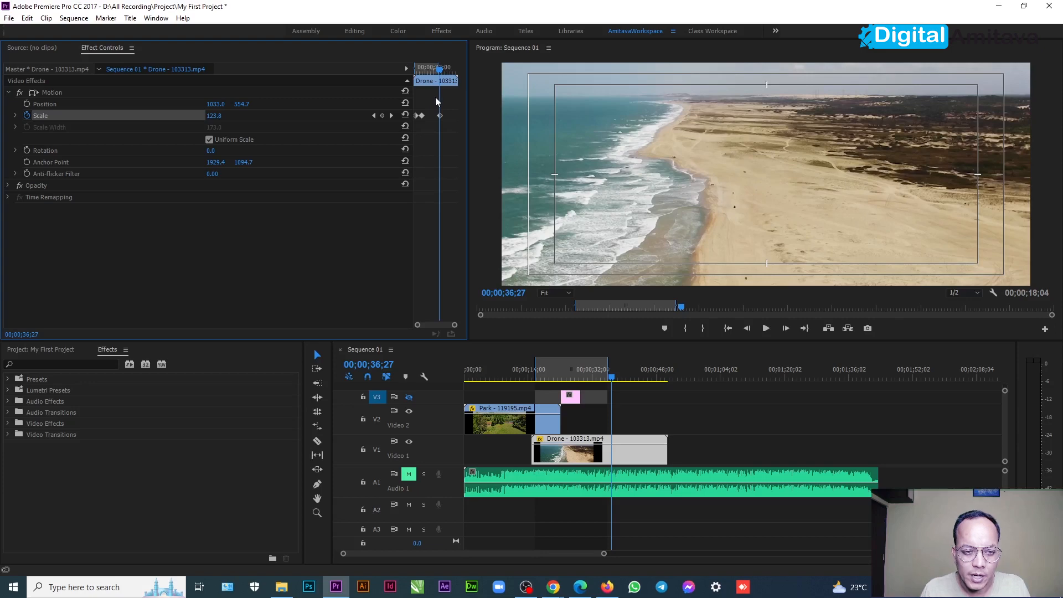
pyautogui.moveTo(441, 72); pyautogui.dragTo(417, 74)
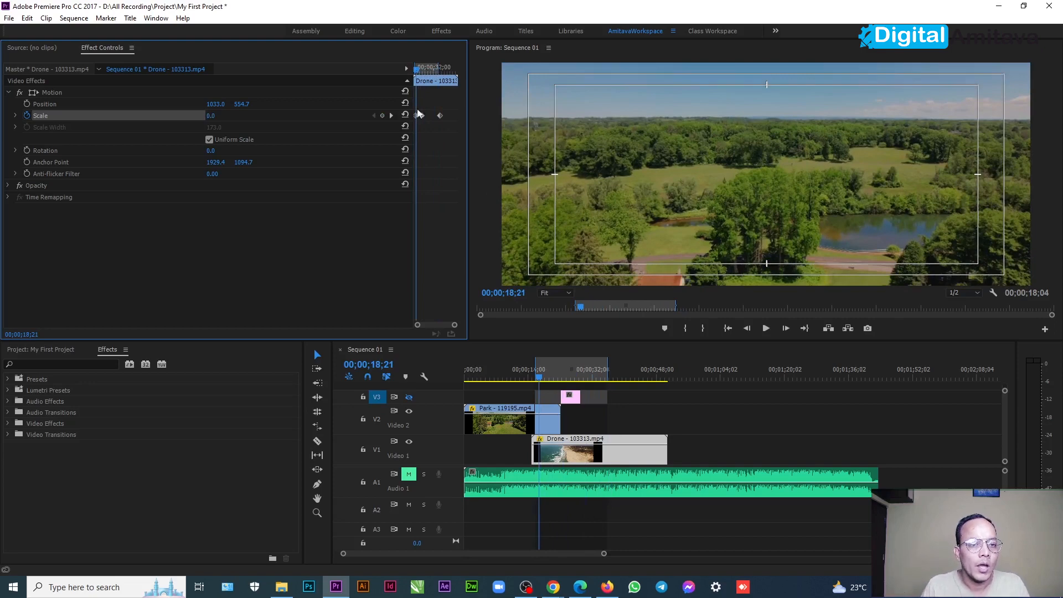
pyautogui.moveTo(415, 72); pyautogui.dragTo(423, 75)
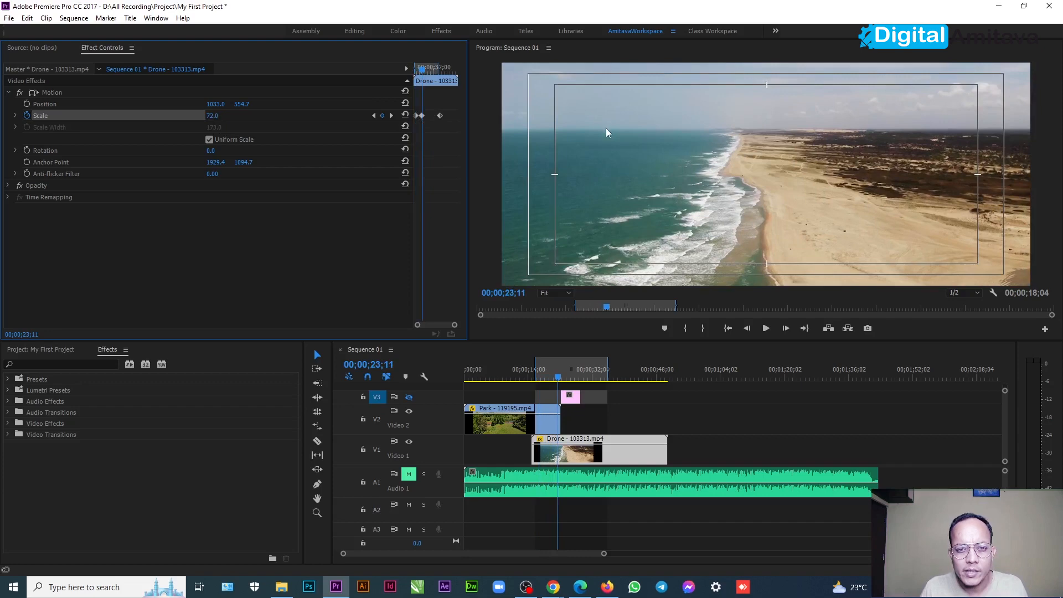
# Set the drone clip's Scale to 72 at 00;00;37;10, just before its third keyframe.
pyautogui.moveTo(423, 70); pyautogui.dragTo(442, 71)
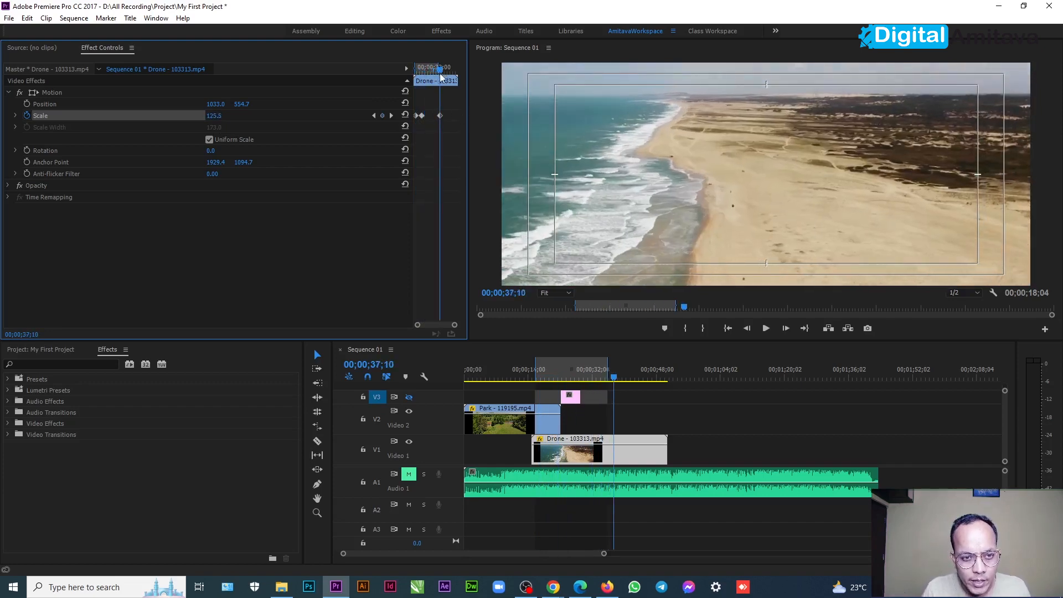
pyautogui.click(217, 120)
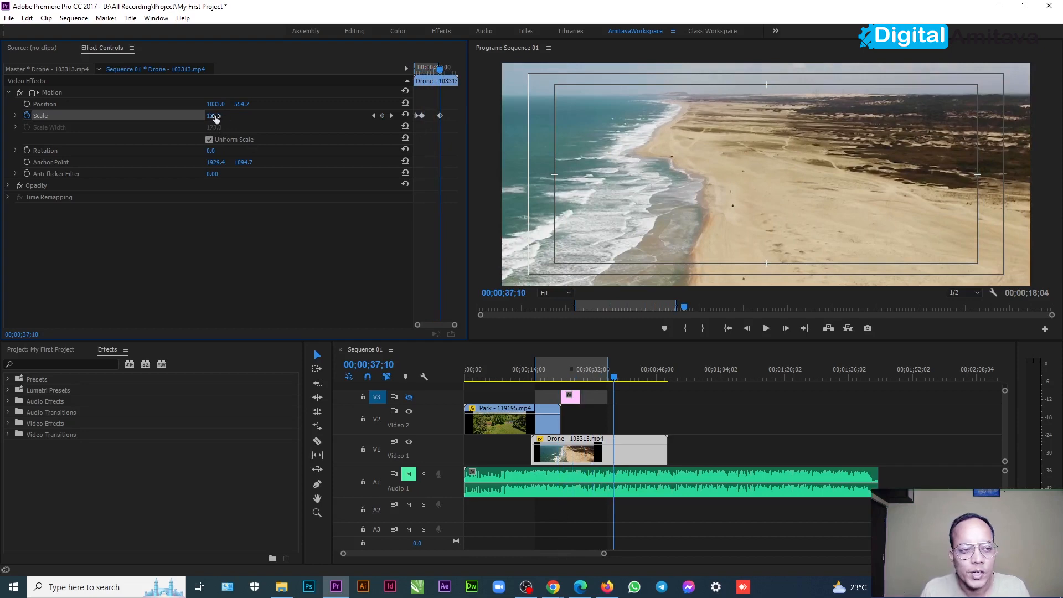
pyautogui.write('723')
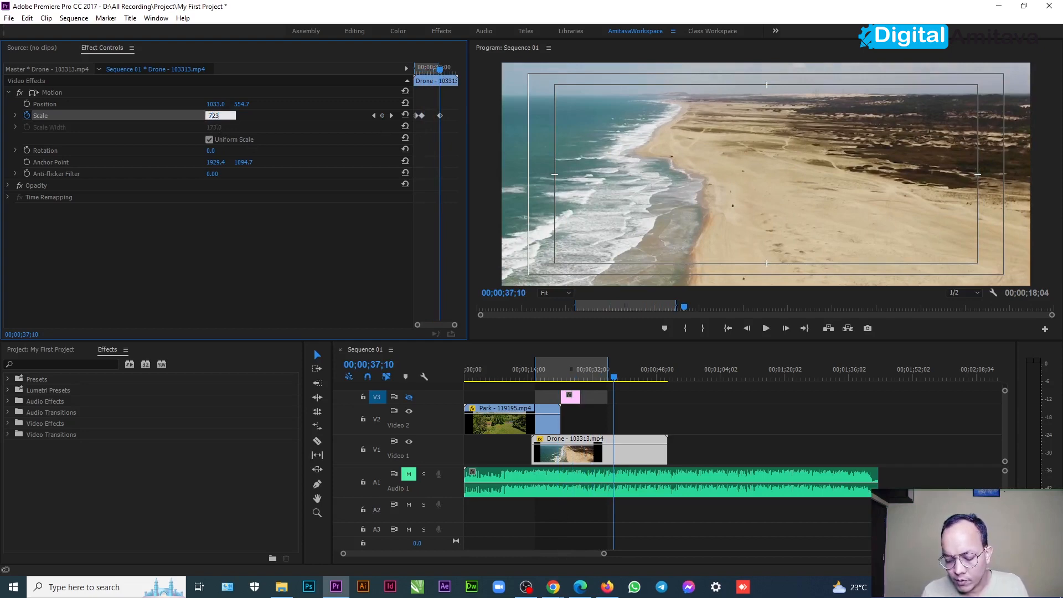
pyautogui.press('BackSpace')
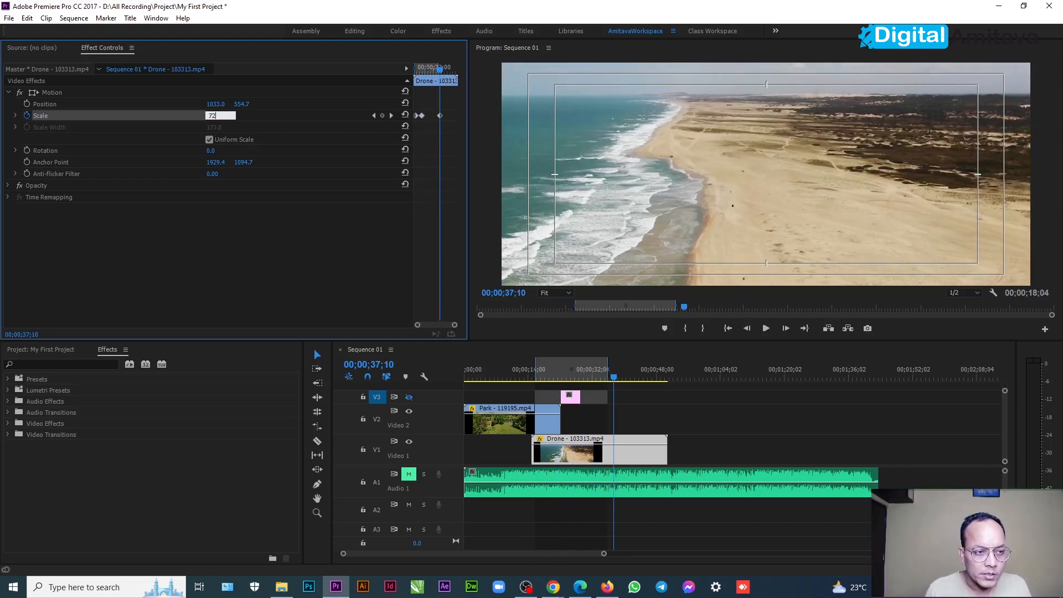
pyautogui.press('Return')
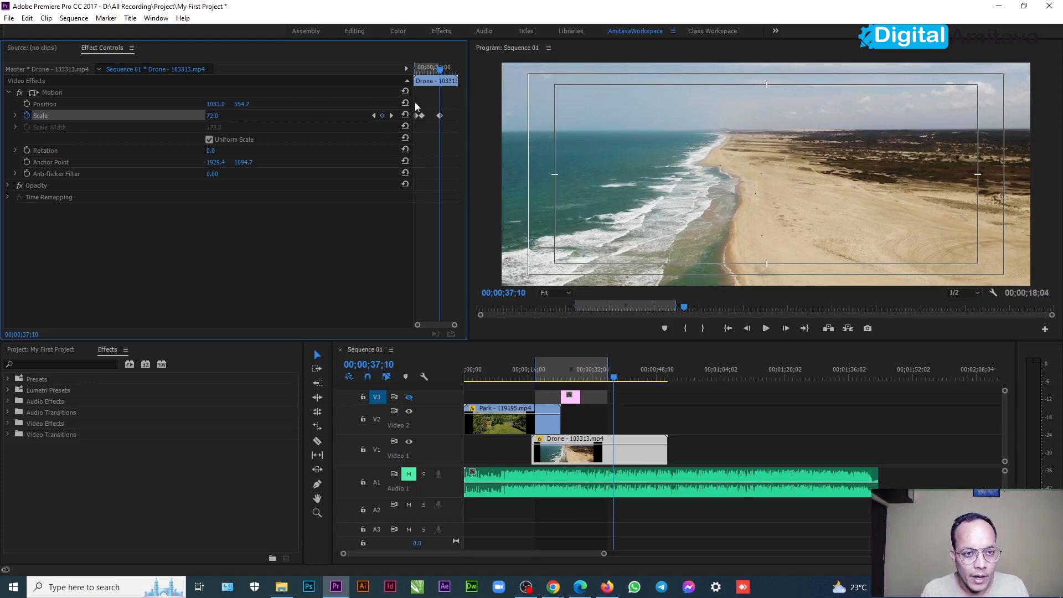
# Add a drone clip Scale keyframe of 126 at 00;00;48;11 and scrub through the clip's keyframes to review the animation.
pyautogui.moveTo(440, 68)
pyautogui.mouseDown()
pyautogui.moveTo(423, 75)
pyautogui.moveTo(455, 77)
pyautogui.mouseUp()
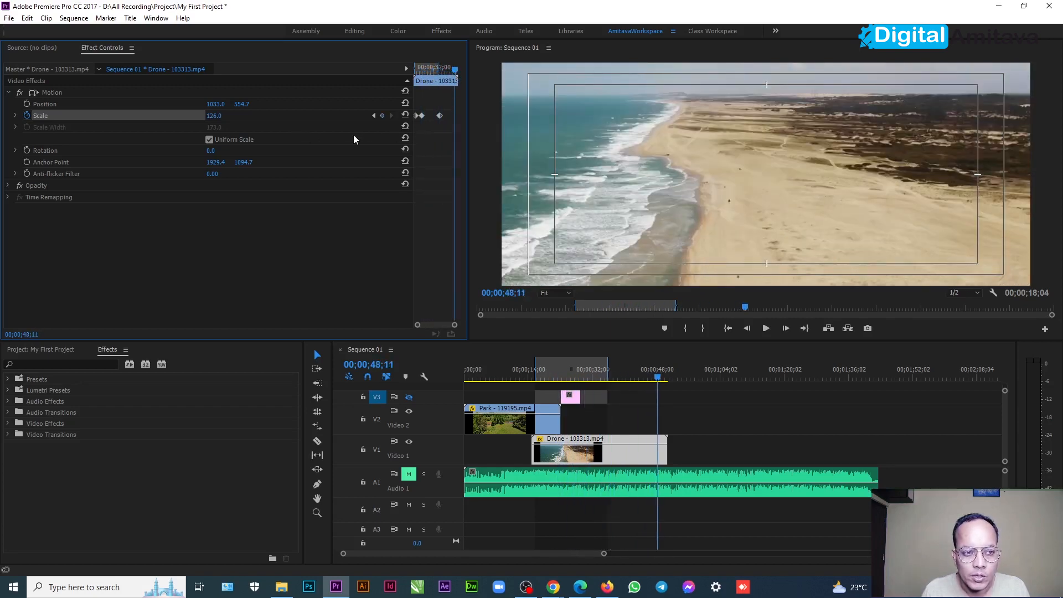
pyautogui.click(381, 116)
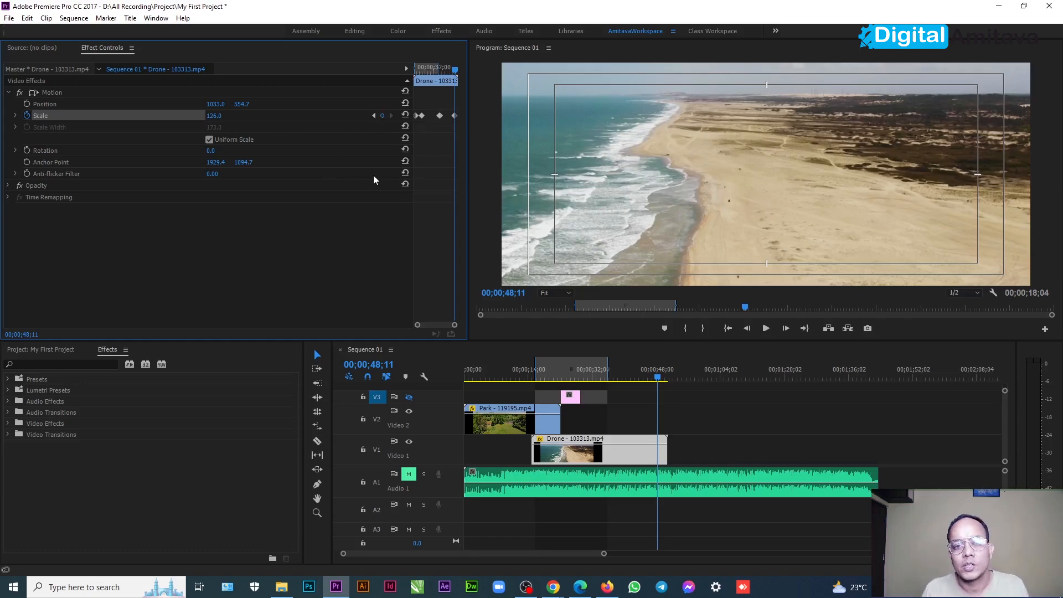
pyautogui.click(454, 69)
pyautogui.moveTo(454, 71); pyautogui.dragTo(448, 71)
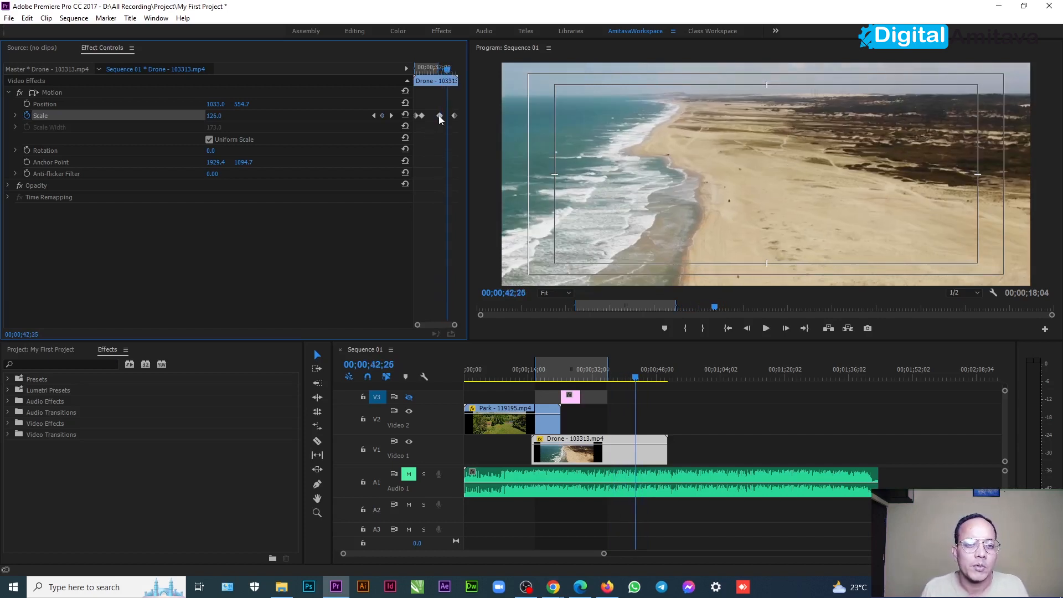
pyautogui.moveTo(448, 71); pyautogui.dragTo(415, 73)
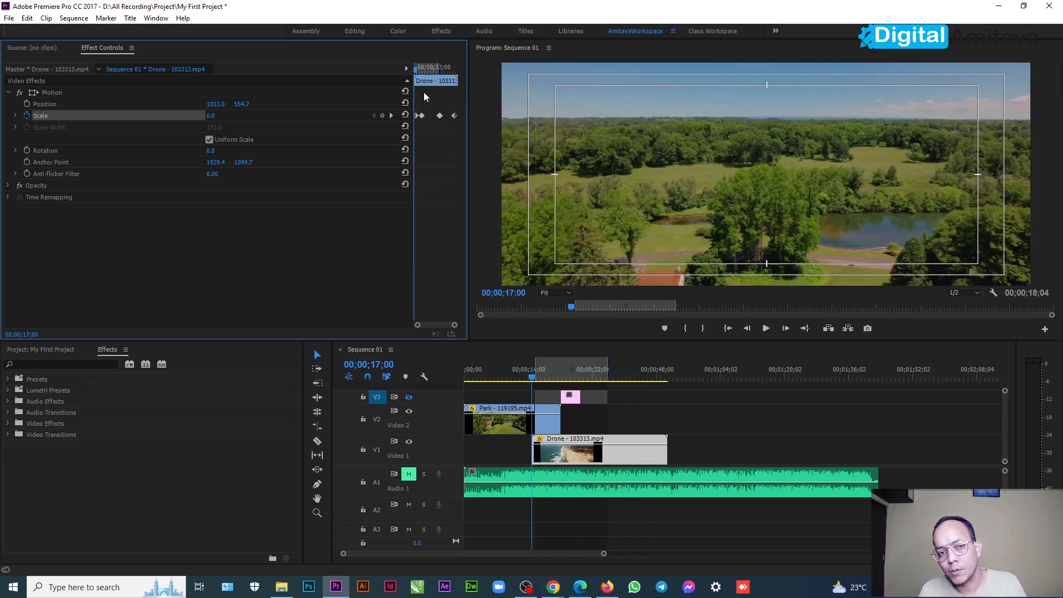
pyautogui.moveTo(416, 73); pyautogui.dragTo(457, 78)
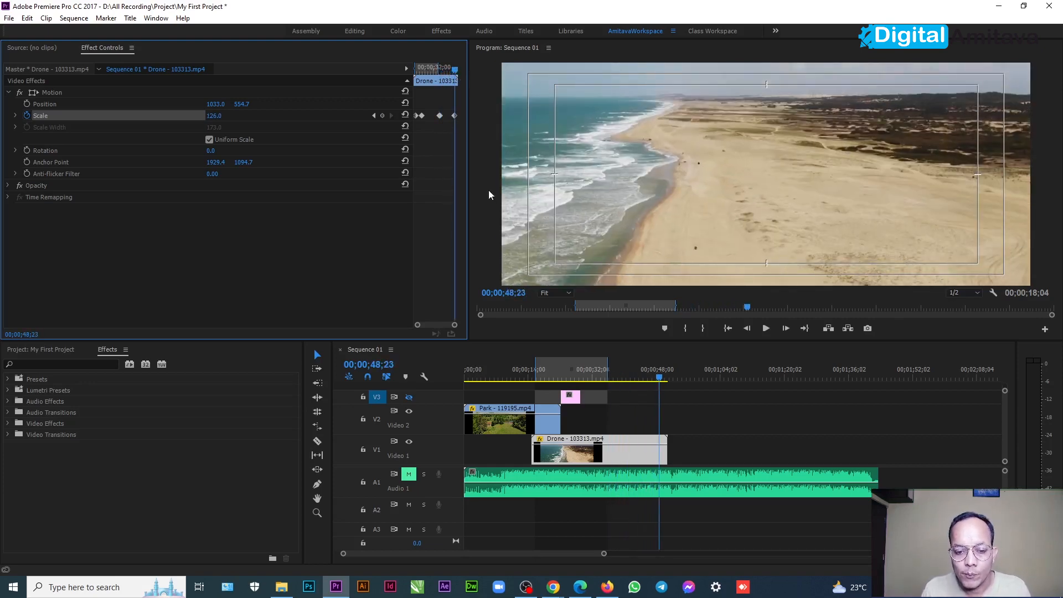
# Mark the sequence range from an In point at 00;00;00;00 to an Out point at 00;00;48;20.
pyautogui.click(379, 398)
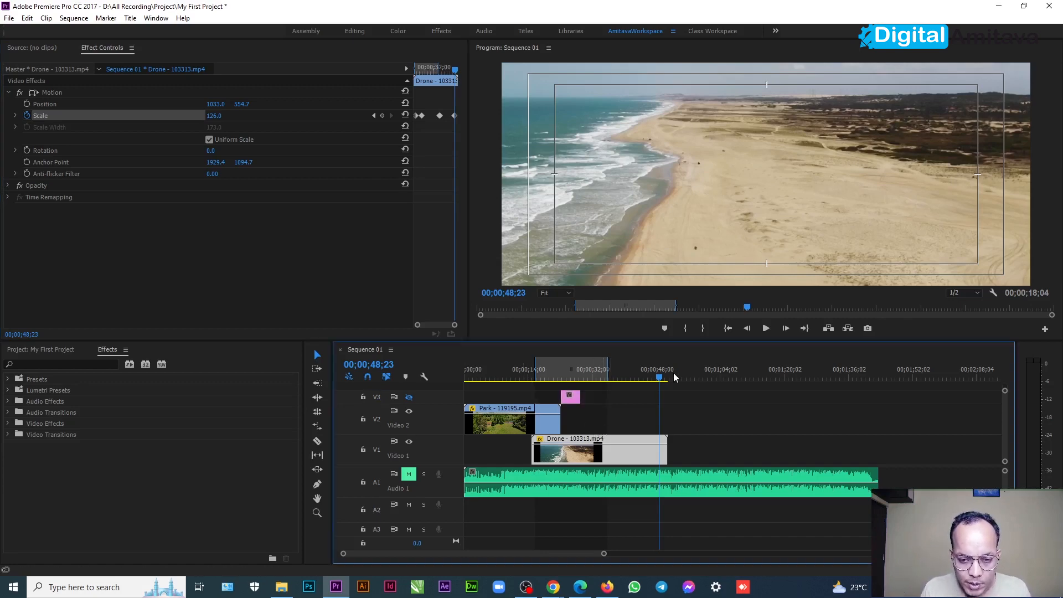
pyautogui.press('Home')
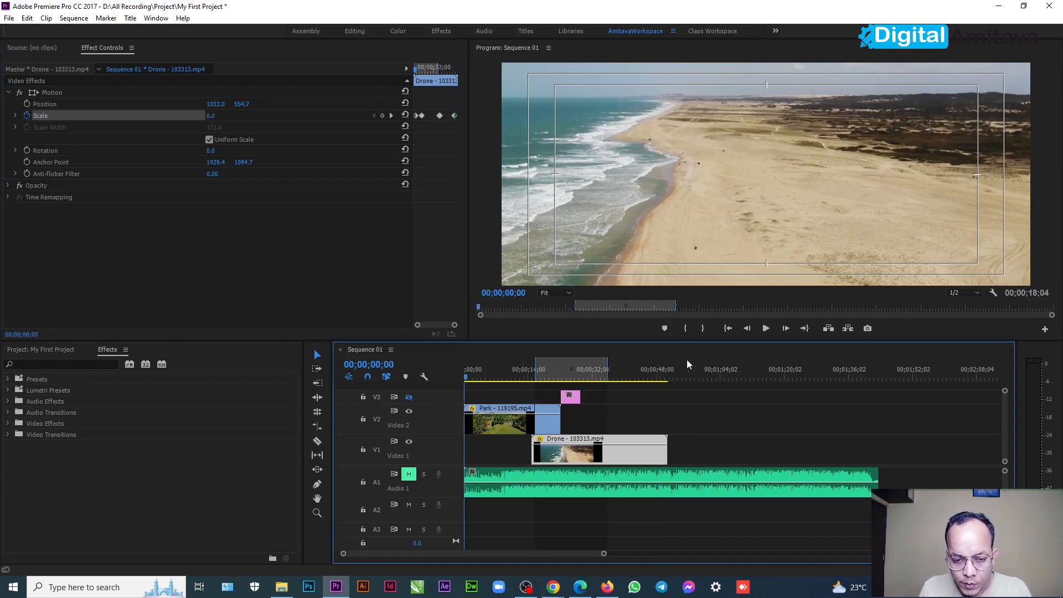
pyautogui.click(686, 328)
pyautogui.moveTo(470, 378); pyautogui.dragTo(660, 378)
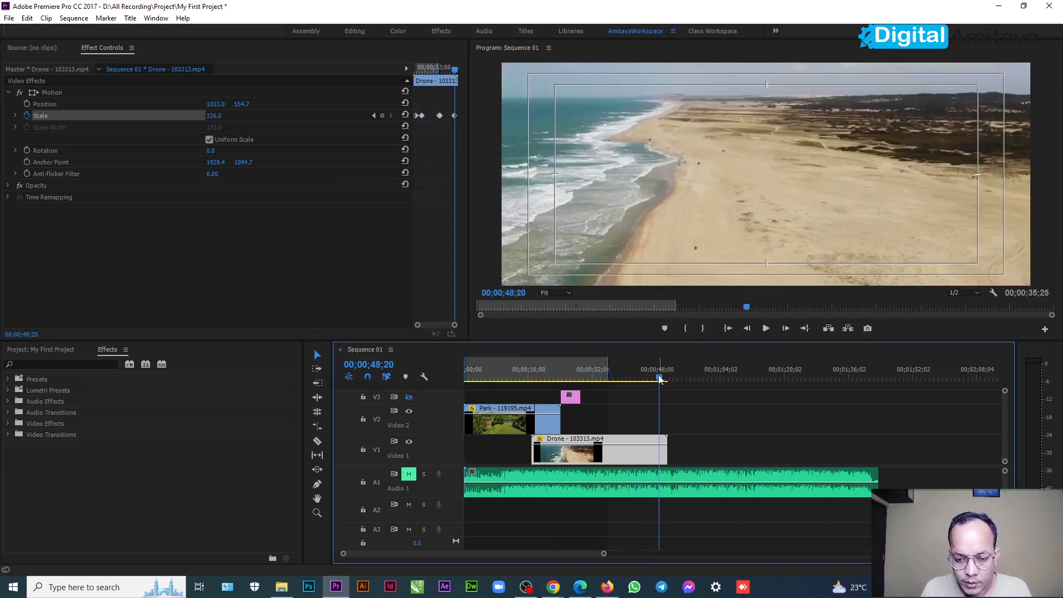
pyautogui.click(702, 328)
pyautogui.click(659, 380)
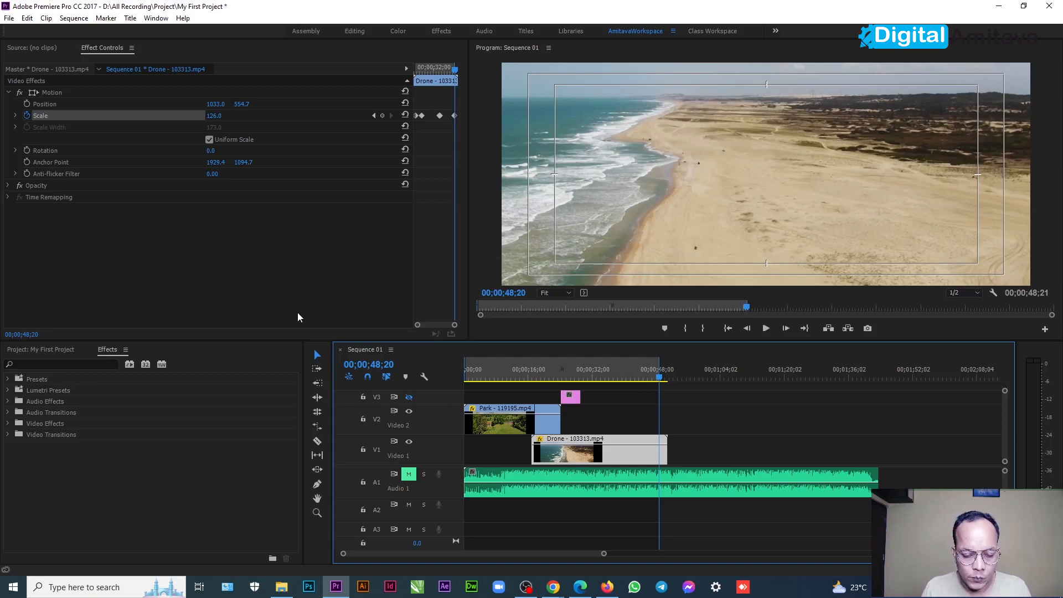
# Export the marked sequence range as an MP4 video named test in D:\All Recording.
pyautogui.click(9, 18)
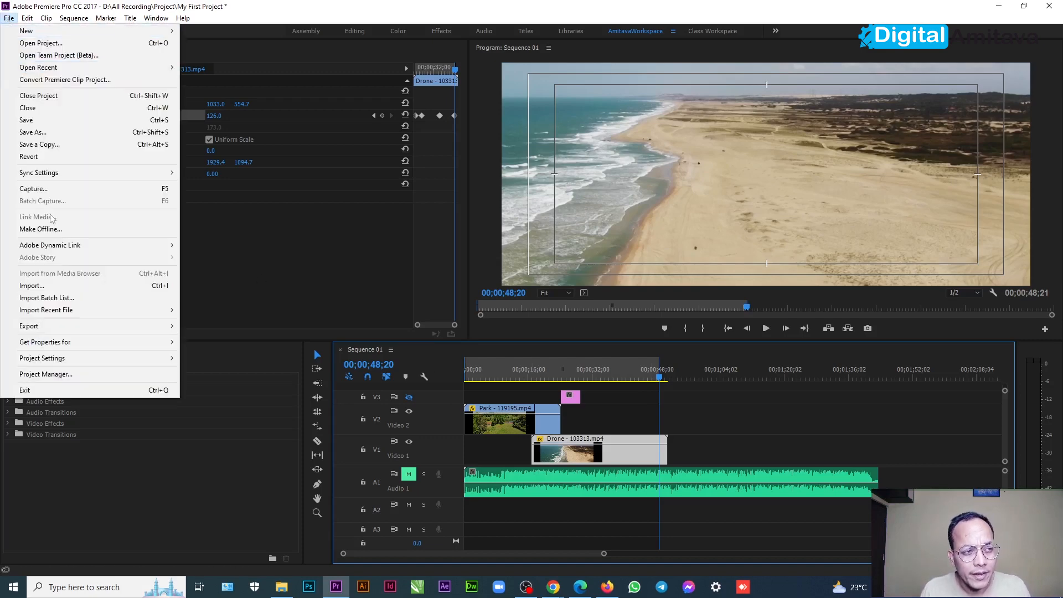
pyautogui.moveTo(71, 326)
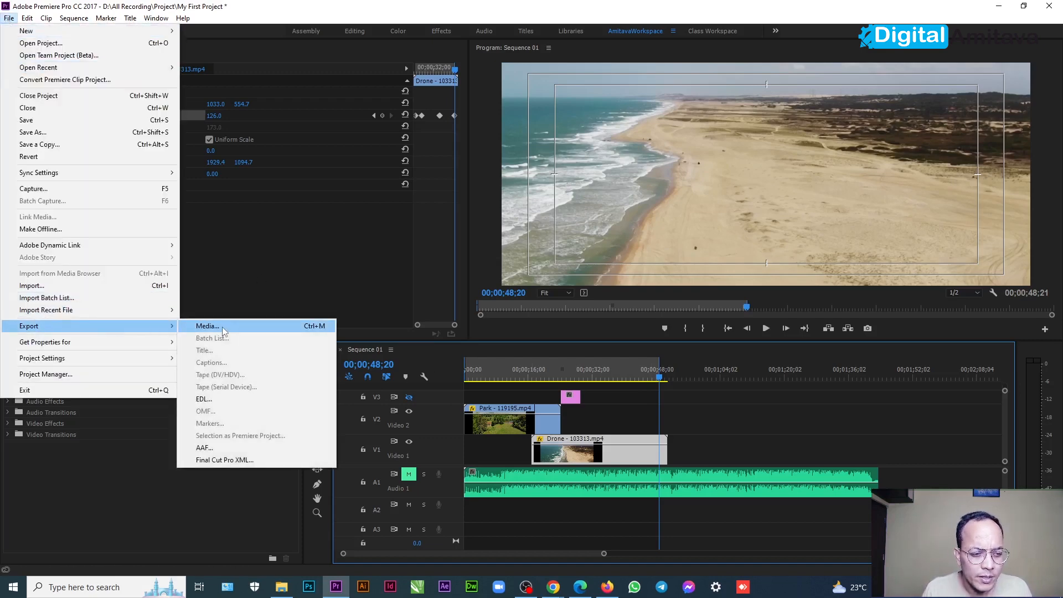
pyautogui.click(221, 327)
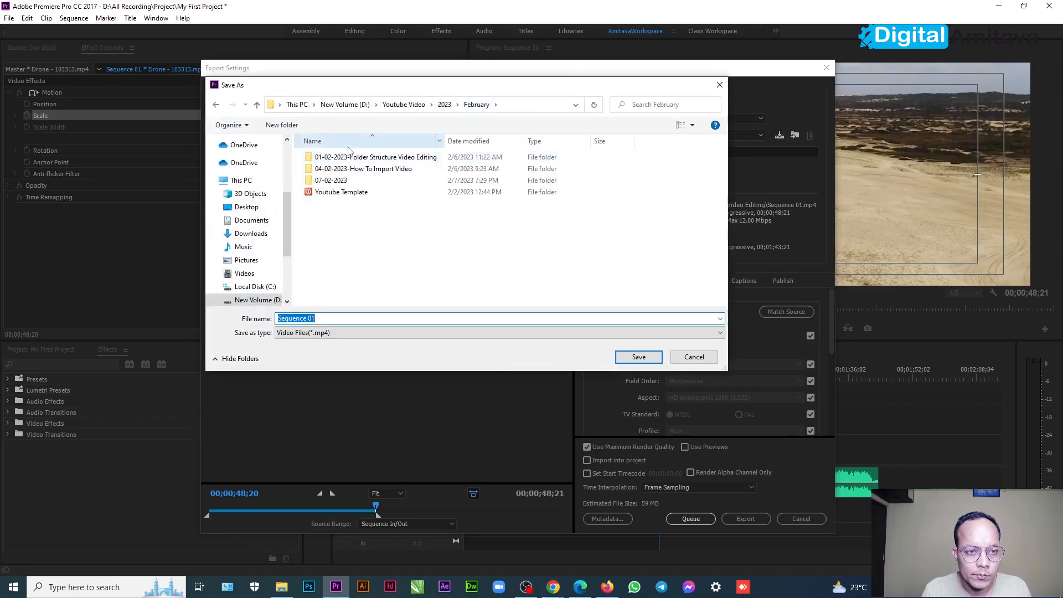
pyautogui.click(261, 286)
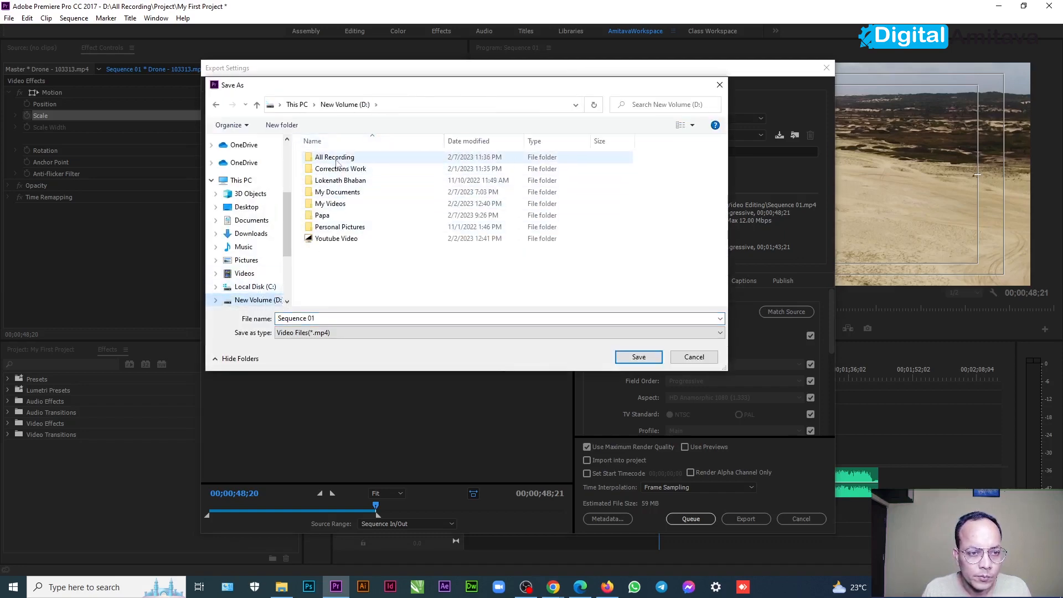
pyautogui.doubleClick(334, 160)
pyautogui.click(332, 320)
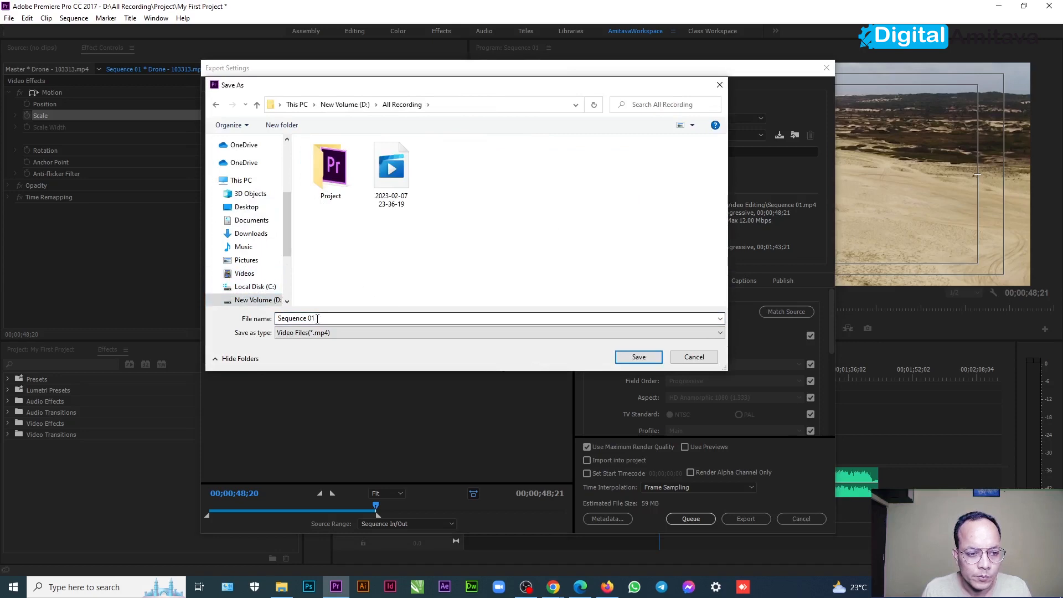
pyautogui.write('test')
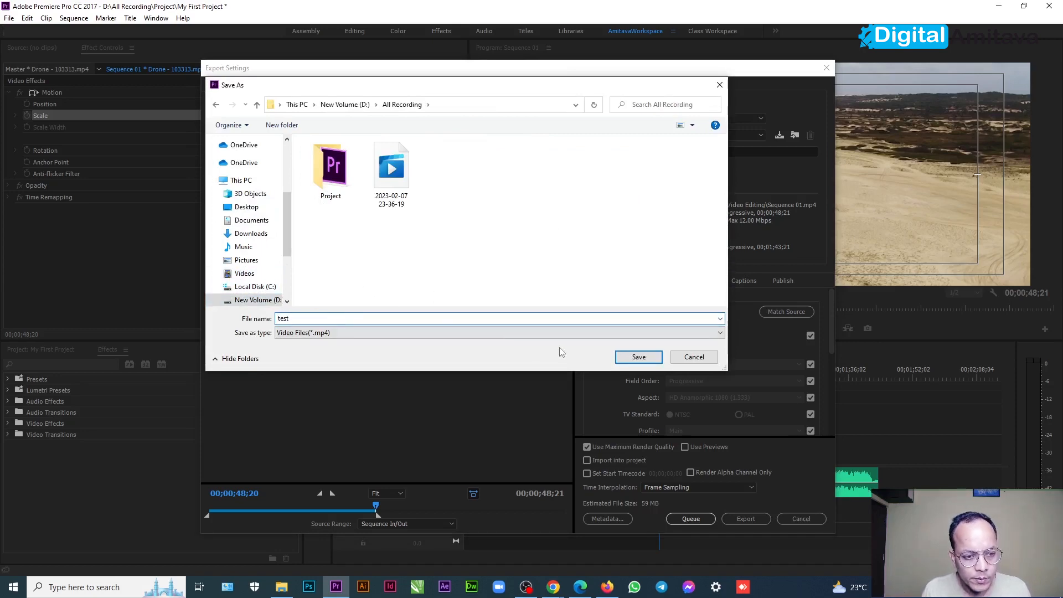
pyautogui.click(638, 357)
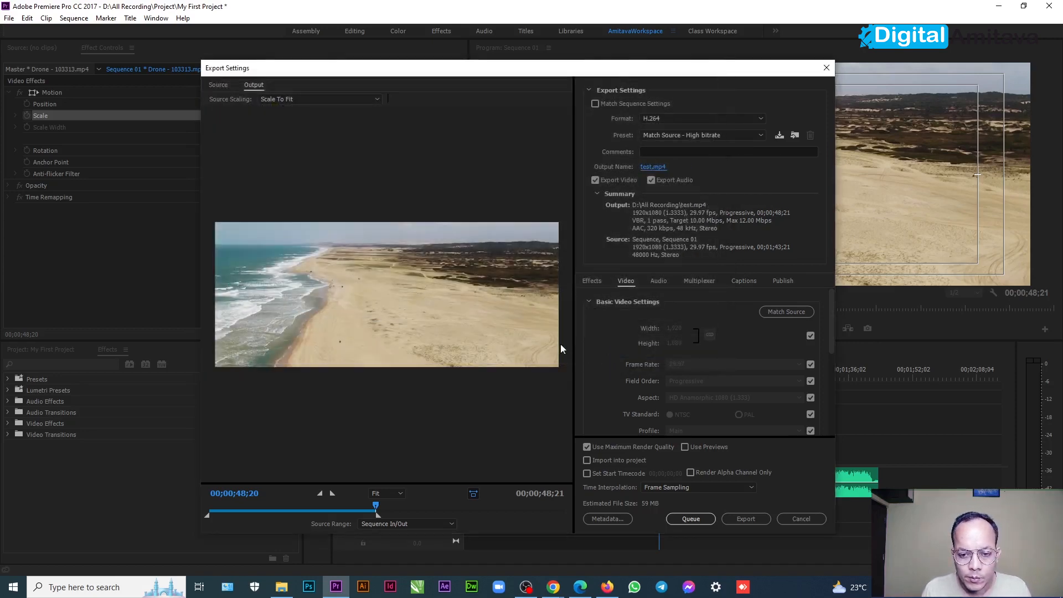
pyautogui.click(747, 518)
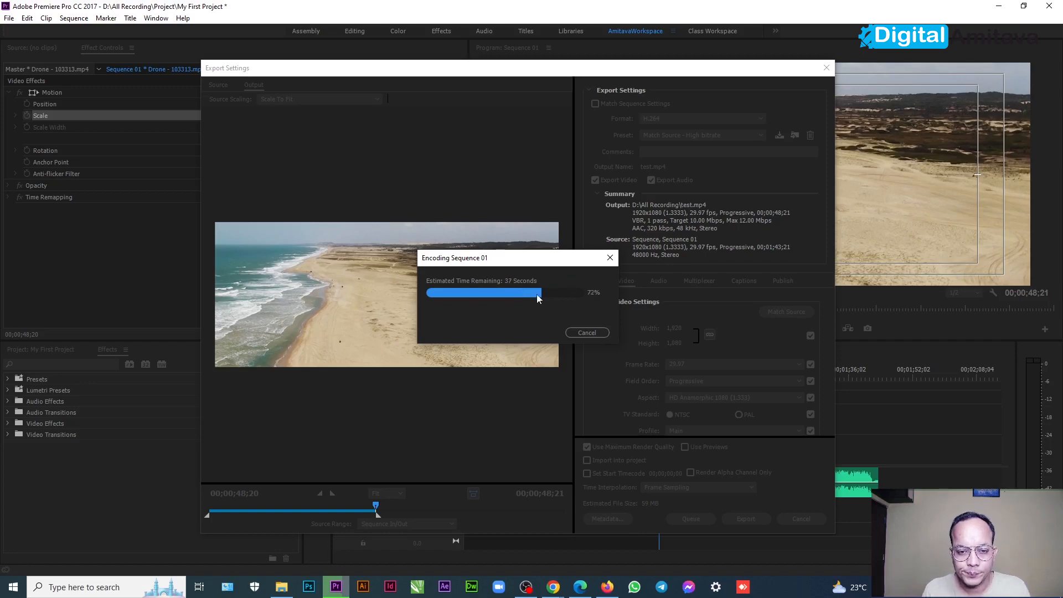
pyautogui.moveTo(518, 260); pyautogui.dragTo(483, 260)
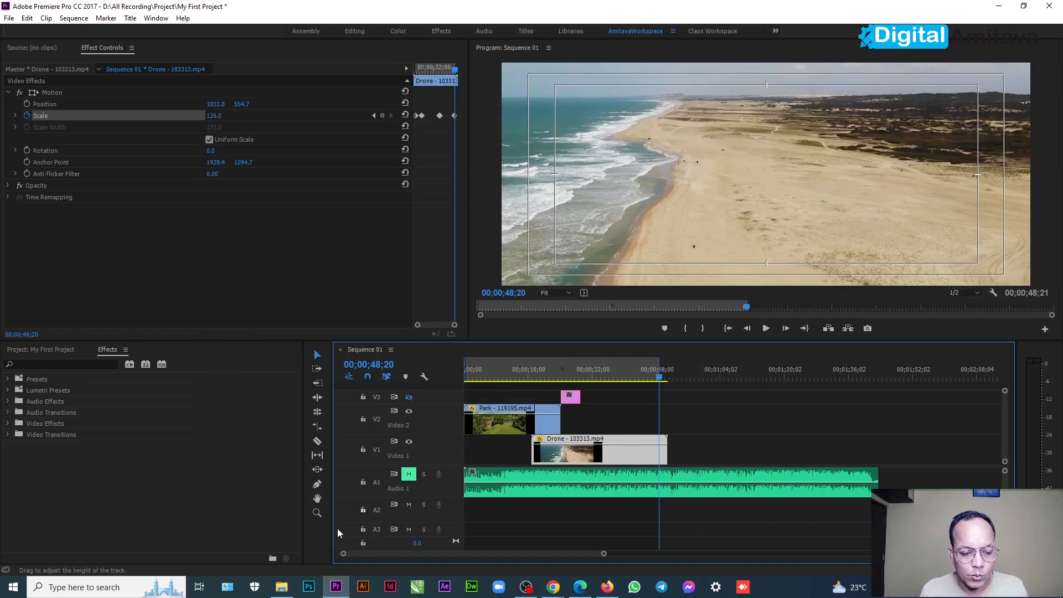
# Switch to File Explorer, open the exported test video from All Recording, and play it to the start of the transition at 0:00:20.
pyautogui.click(281, 586)
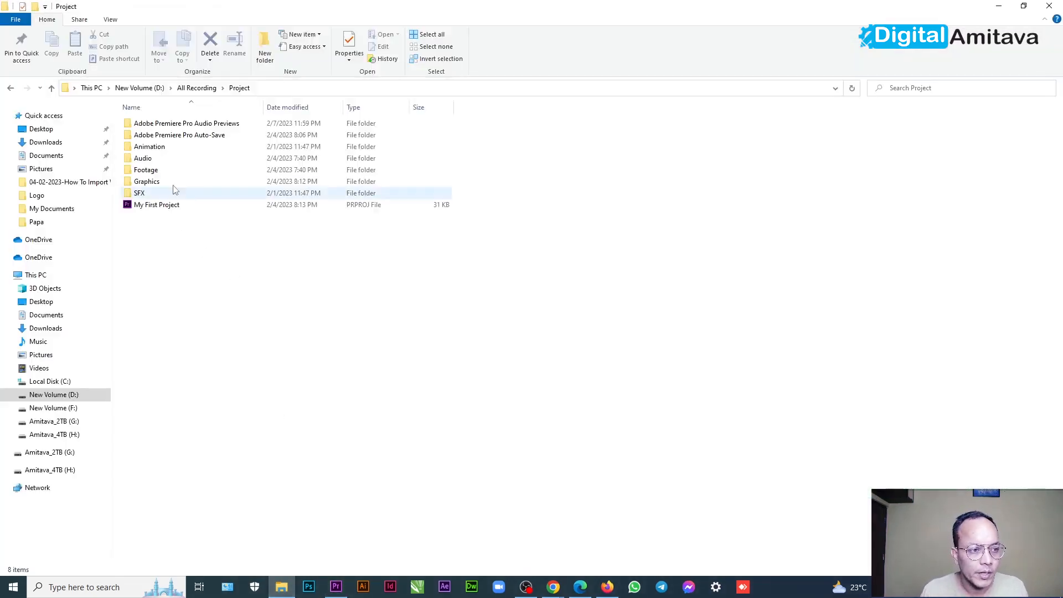
pyautogui.click(196, 88)
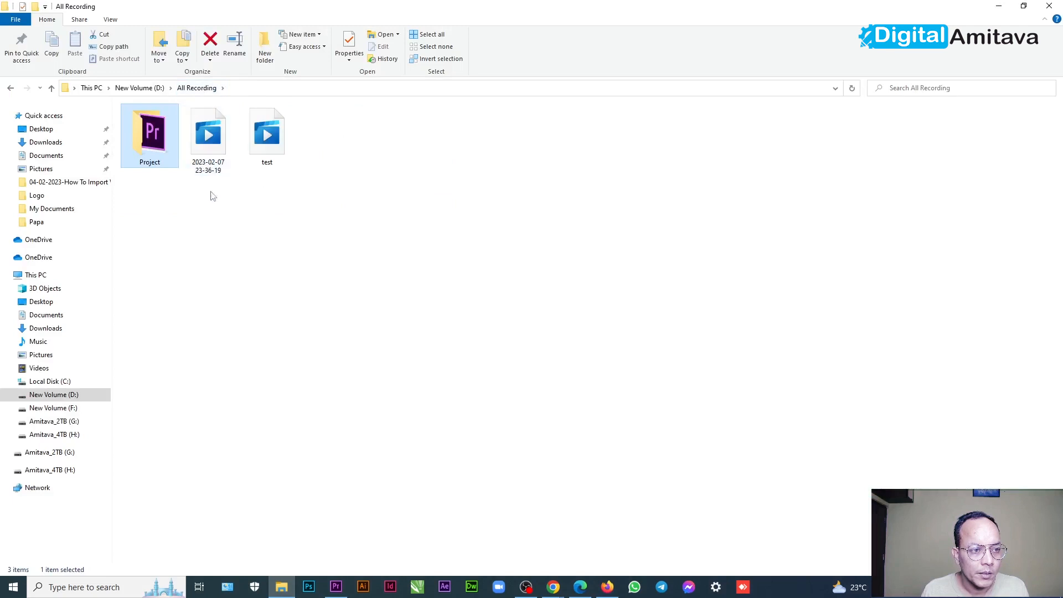
pyautogui.doubleClick(272, 146)
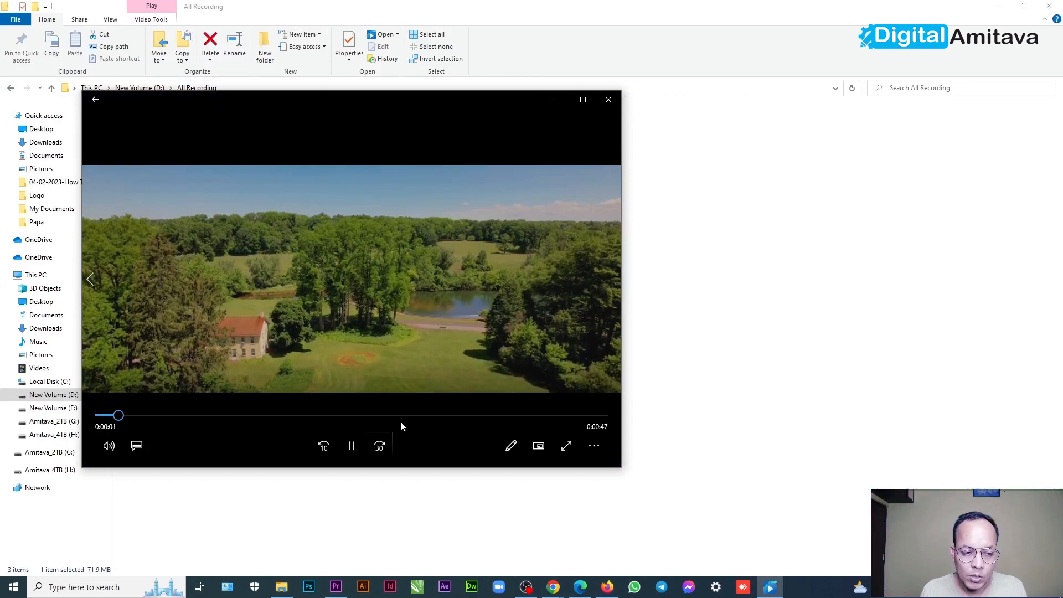
pyautogui.click(352, 448)
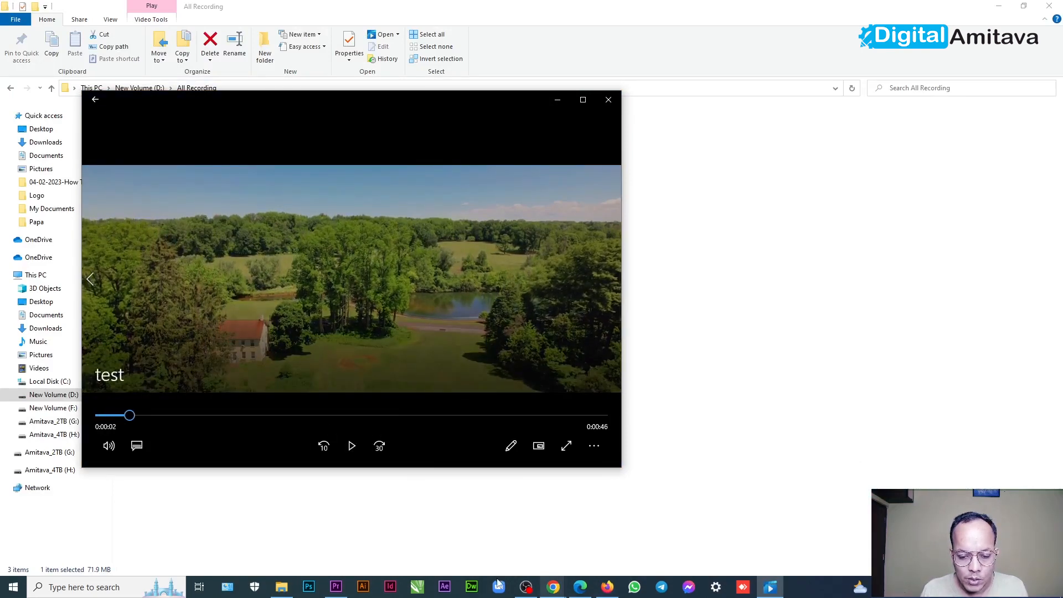
pyautogui.click(336, 587)
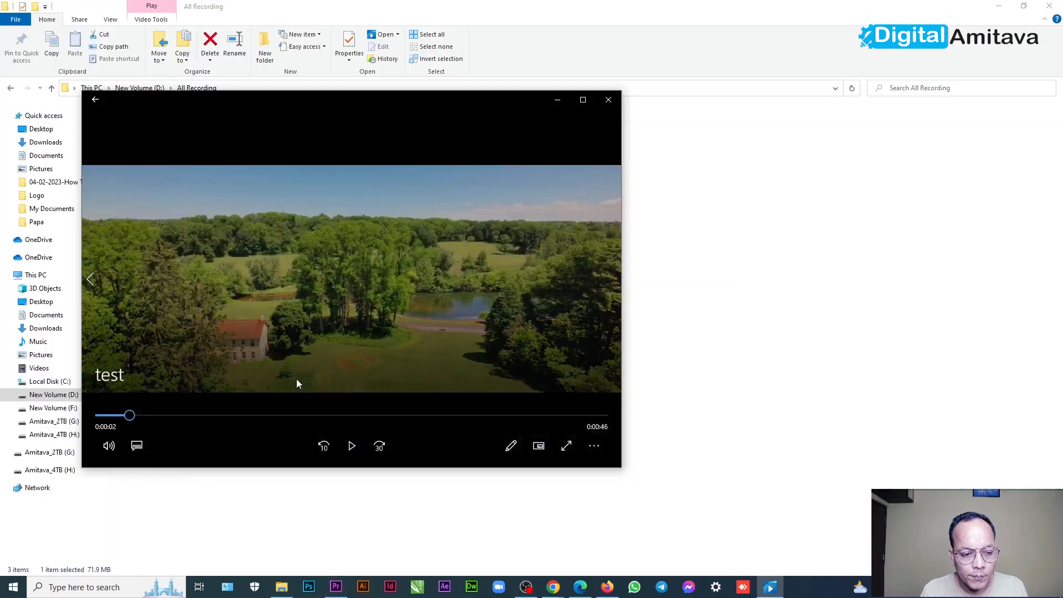
pyautogui.click(352, 447)
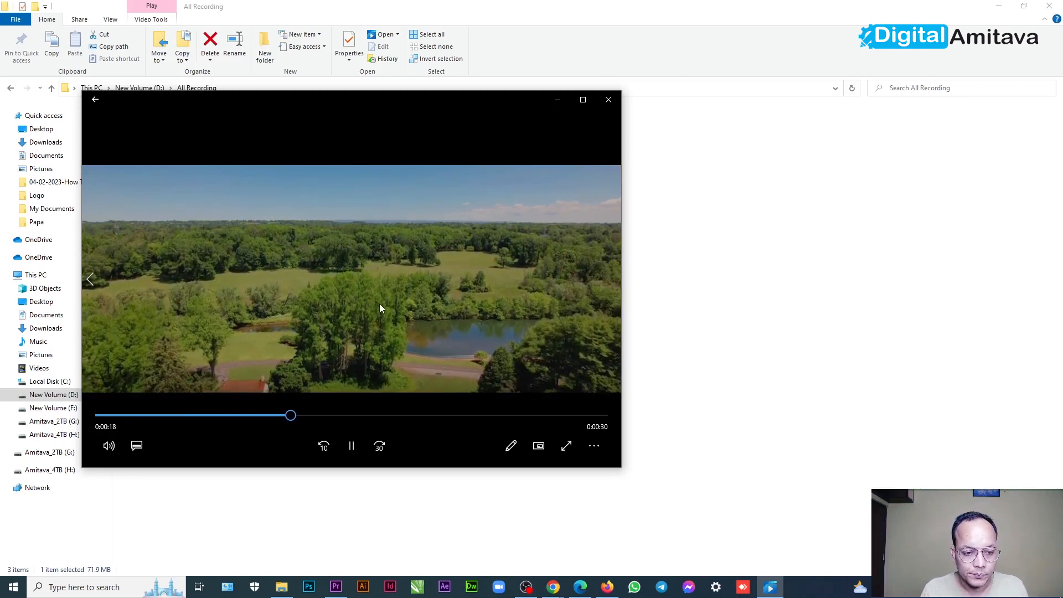
pyautogui.click(353, 454)
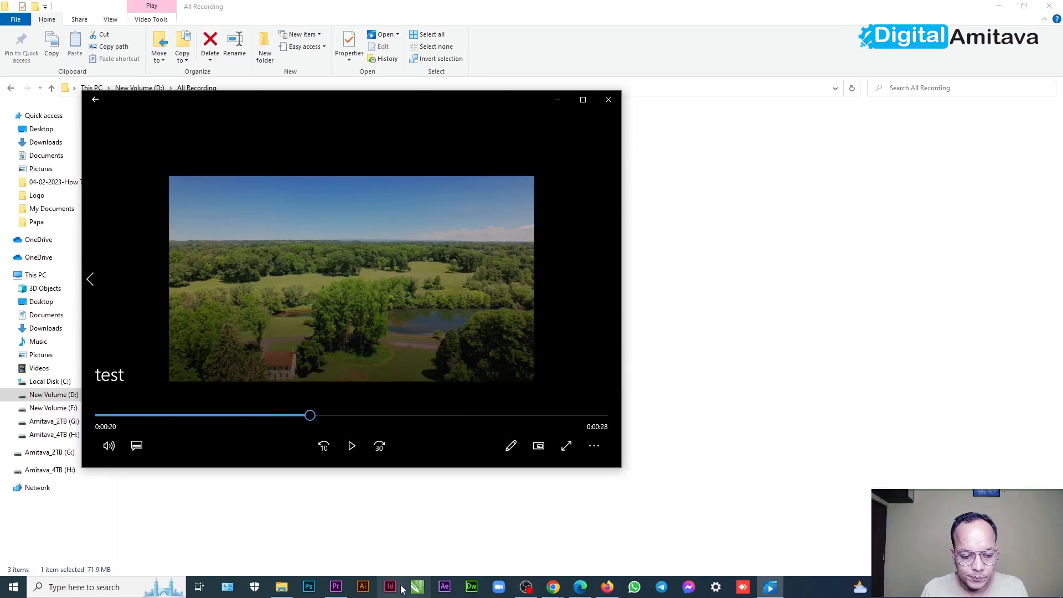
# Return to Premiere Pro, move the playhead to 00;00;18;07, and select the park clip to inspect its Scale keyframes.
pyautogui.click(336, 586)
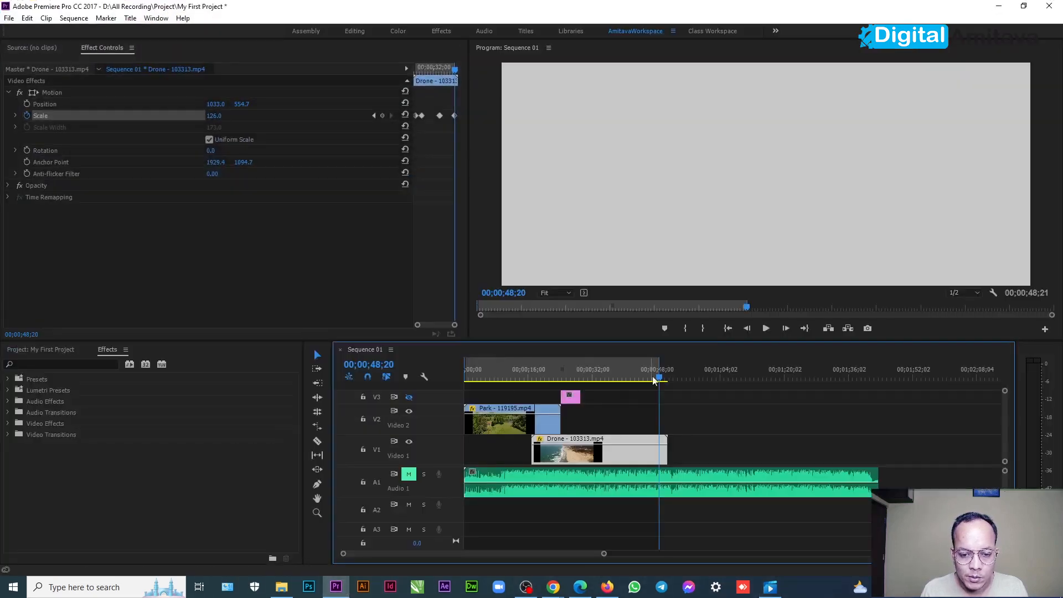
pyautogui.moveTo(659, 380); pyautogui.dragTo(536, 380)
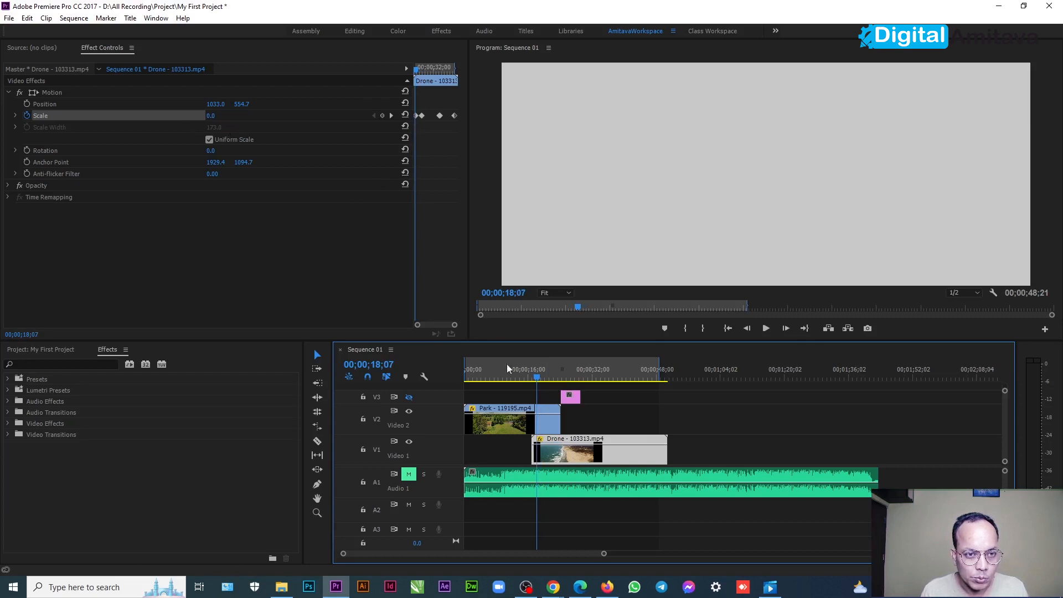
pyautogui.click(551, 424)
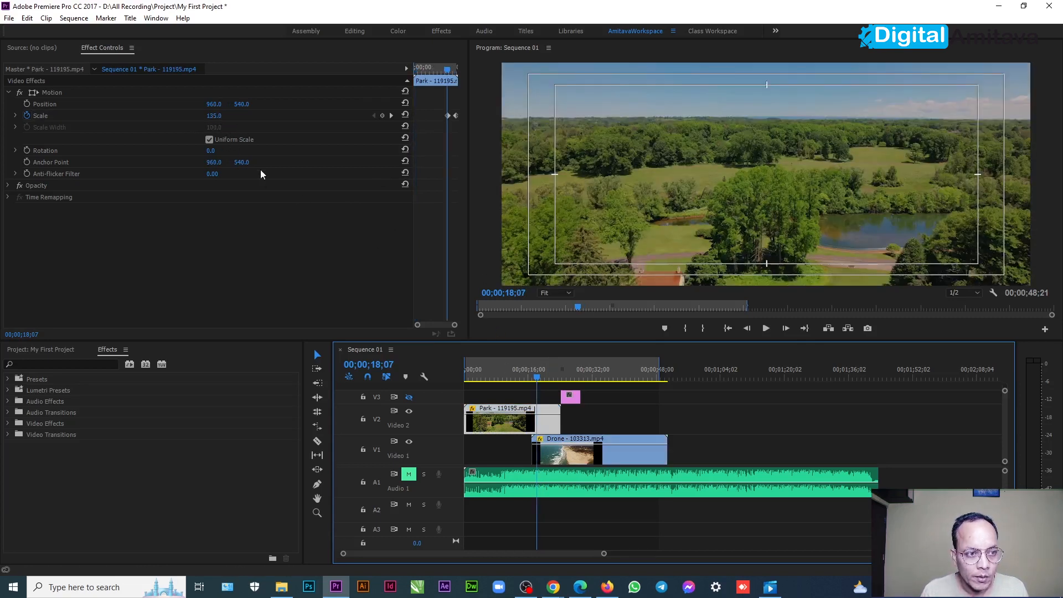
# Switch to the video player and play the test video on to 0:00:21 to check the park-to-drone transition.
pyautogui.hotkey('alt', 'Tab')
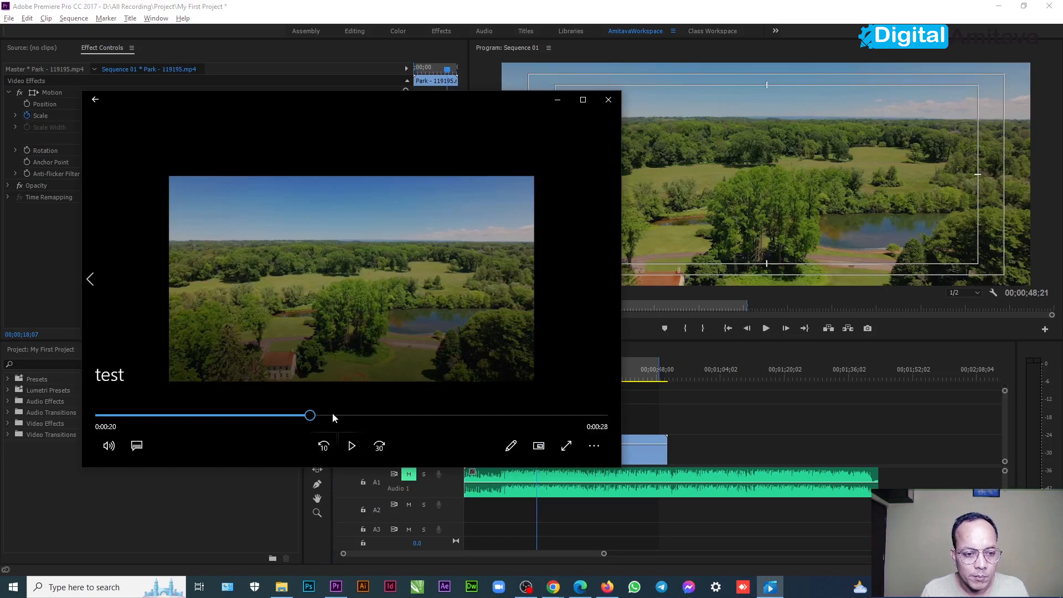
pyautogui.click(352, 449)
pyautogui.click(365, 392)
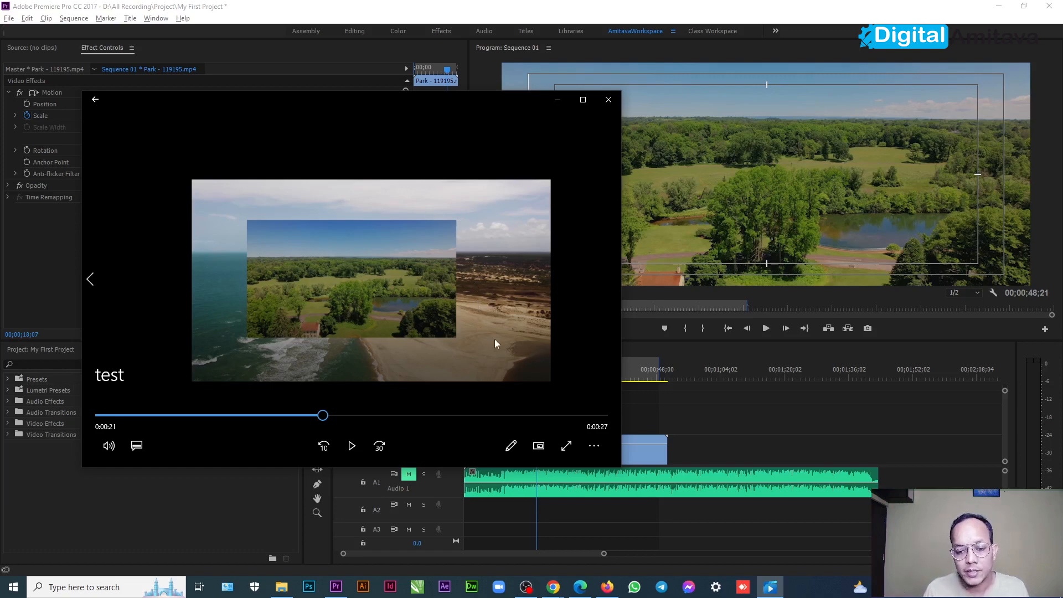
# Play the test video in the video player on to 0:00:38 to check the transition's end and the drone zoom.
pyautogui.click(596, 439)
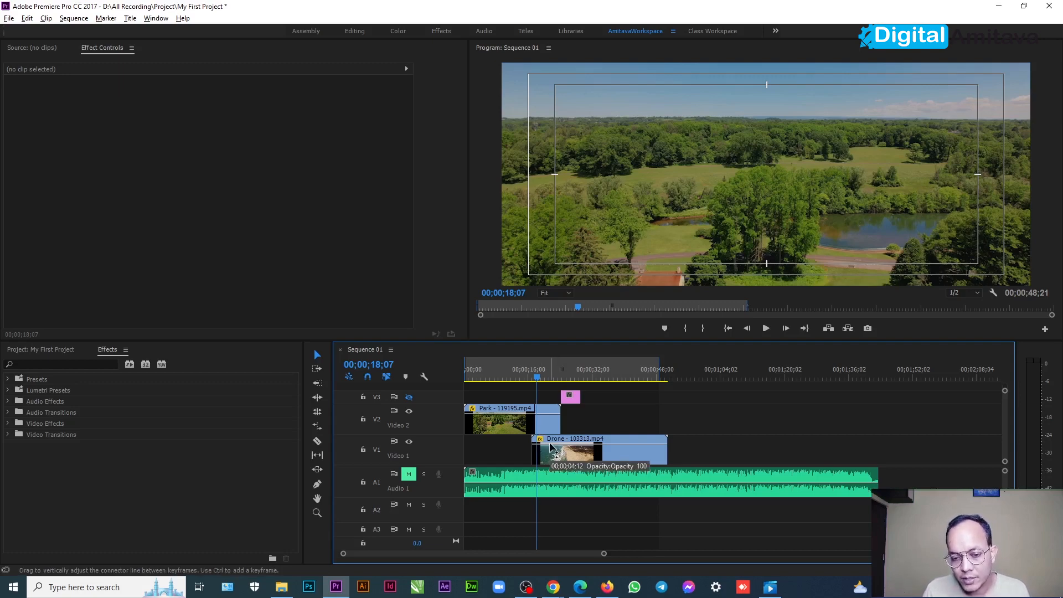
pyautogui.hotkey('alt', 'Tab')
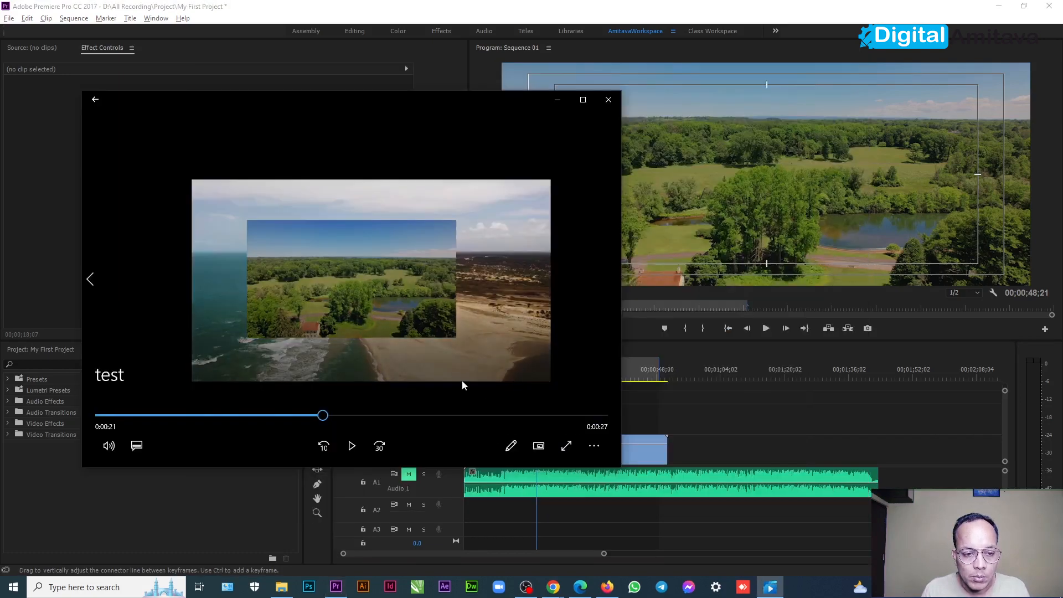
pyautogui.click(357, 447)
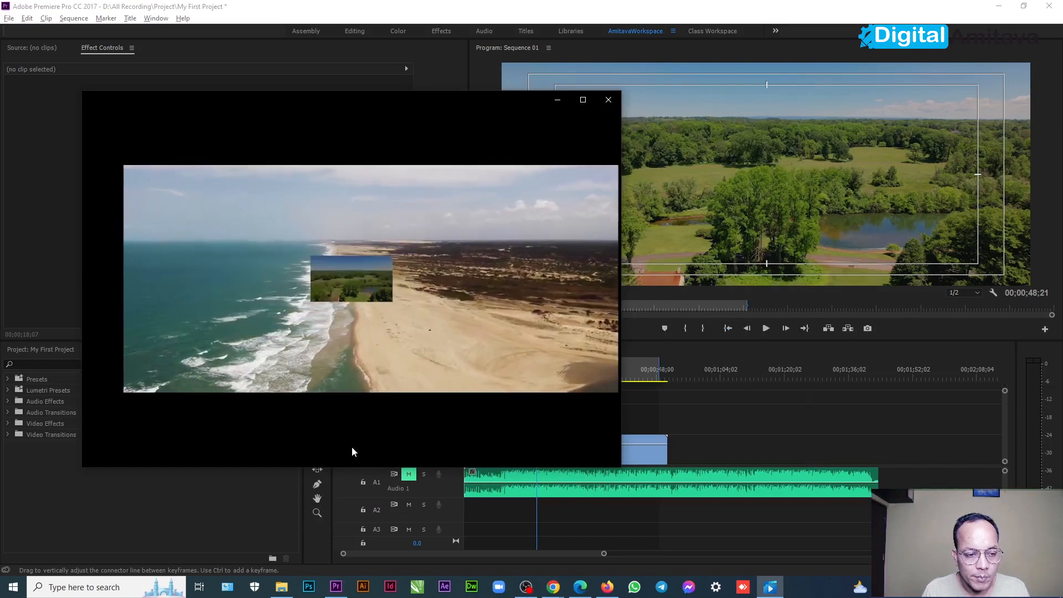
pyautogui.click(351, 448)
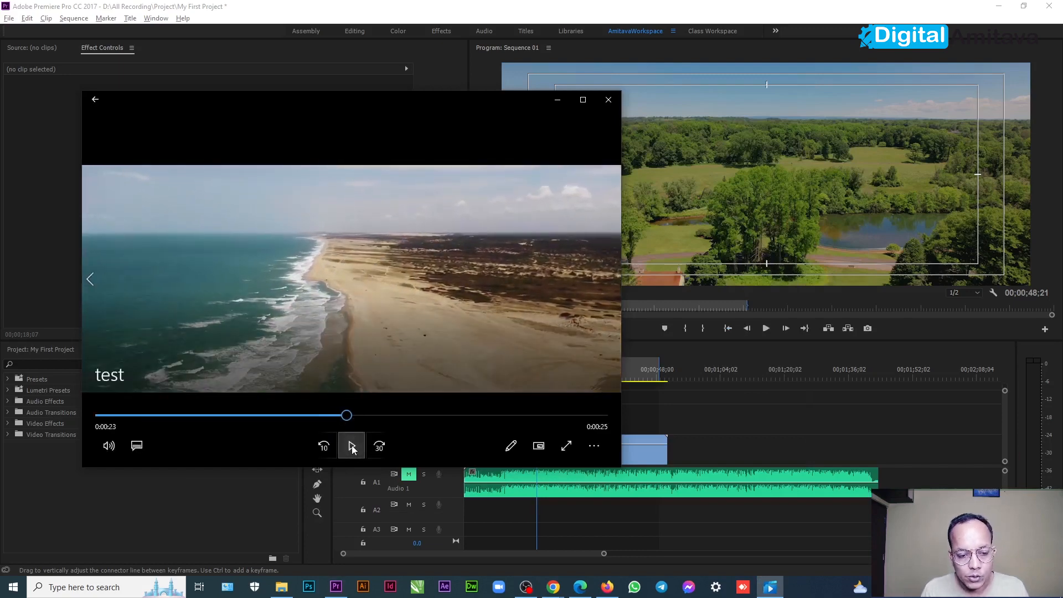
pyautogui.click(351, 446)
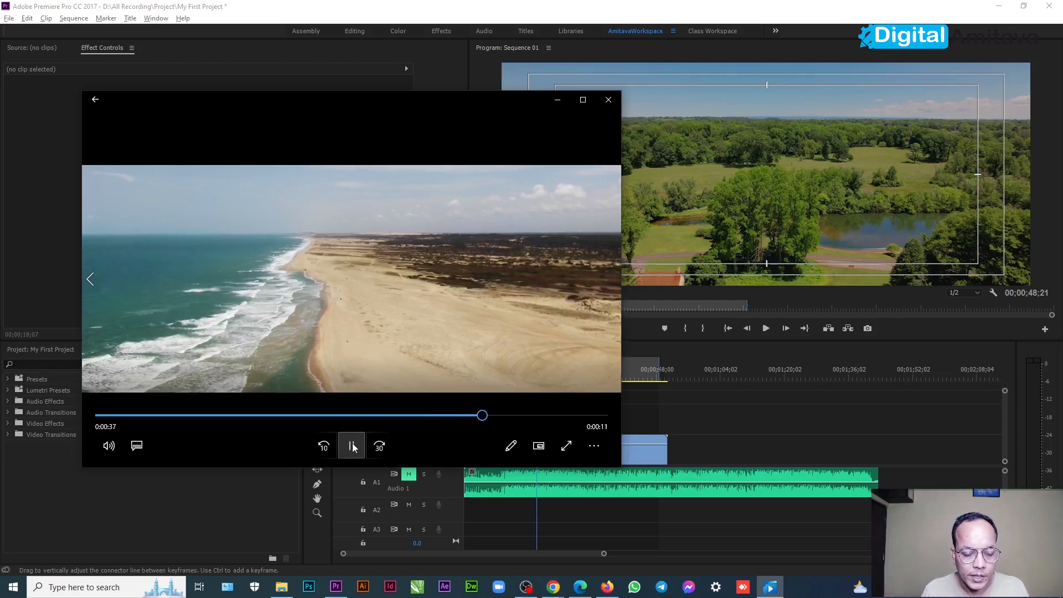
pyautogui.click(352, 446)
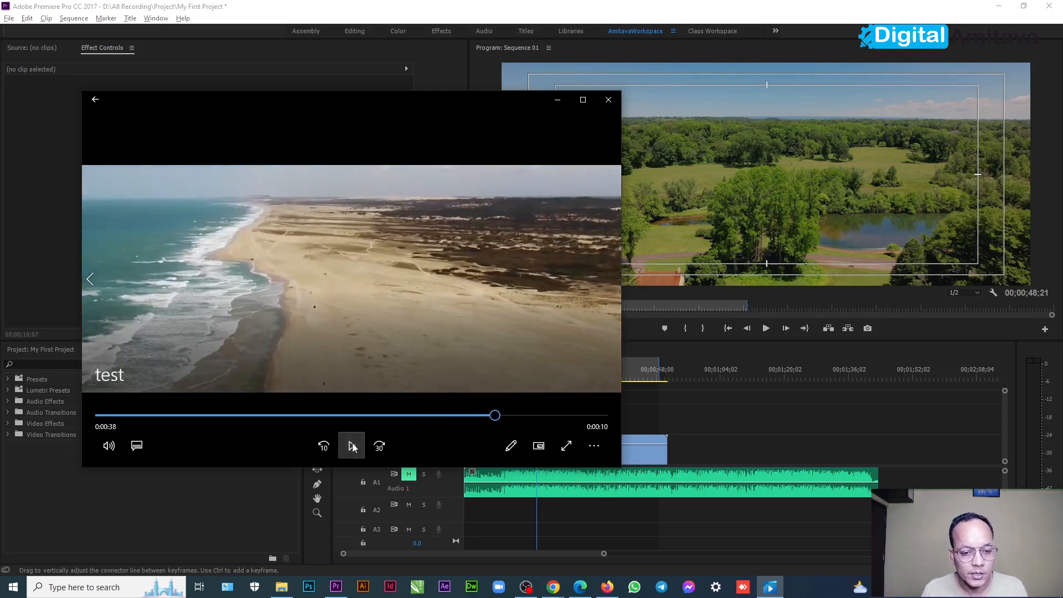
# Return to Premiere Pro, select the drone clip, and inspect its Scale keyframes near 00;00;37;10 and 00;00;47;28.
pyautogui.click(666, 421)
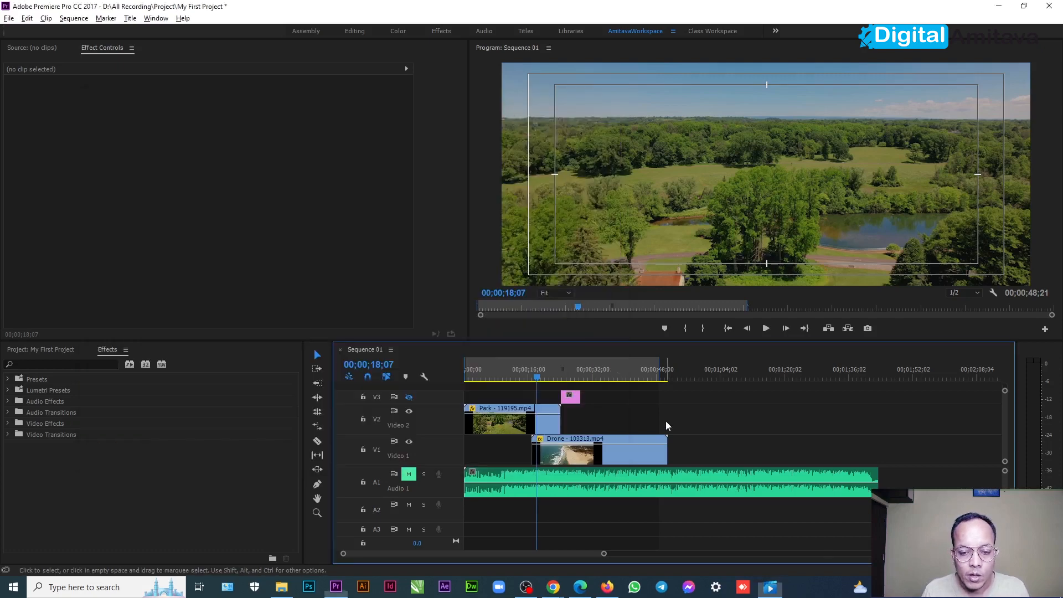
pyautogui.click(559, 441)
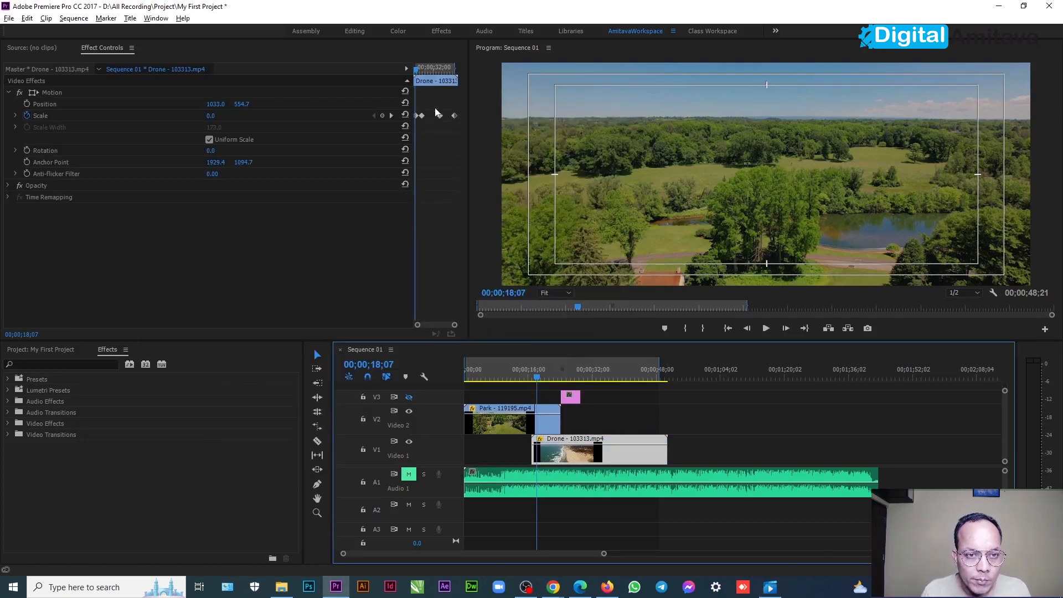
pyautogui.moveTo(416, 69); pyautogui.dragTo(441, 72)
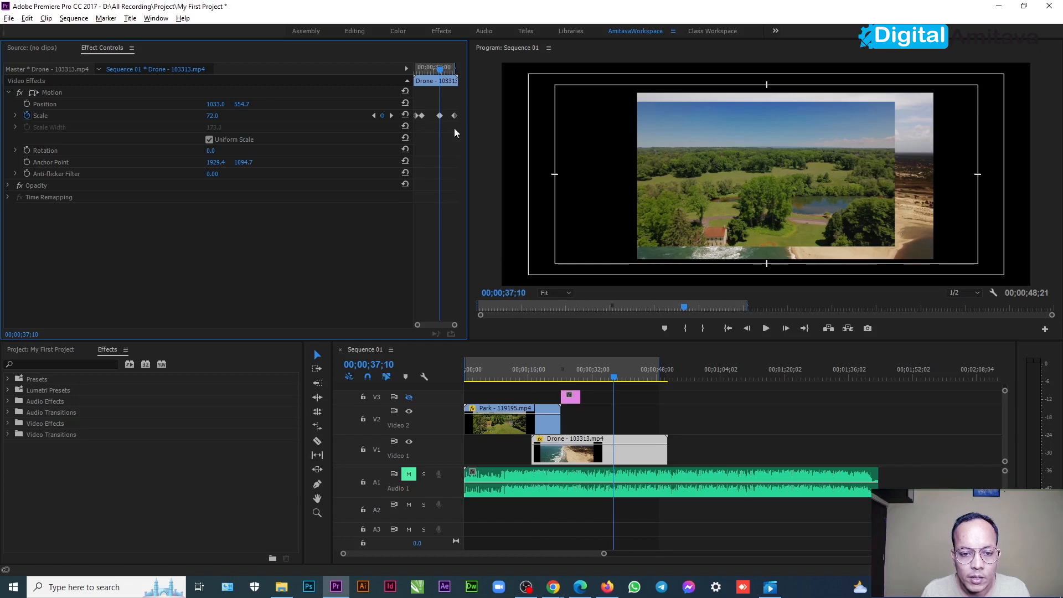
pyautogui.moveTo(441, 71); pyautogui.dragTo(457, 75)
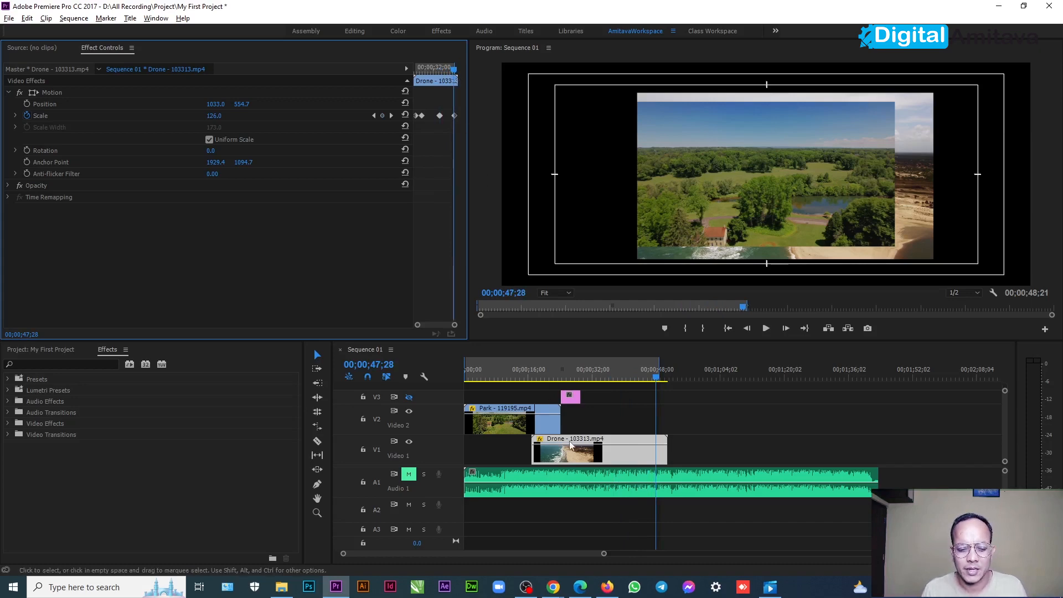
# Switch to the video player, play the test video on past 0:00:45 to check the last drone zoom, and close the player.
pyautogui.click(771, 587)
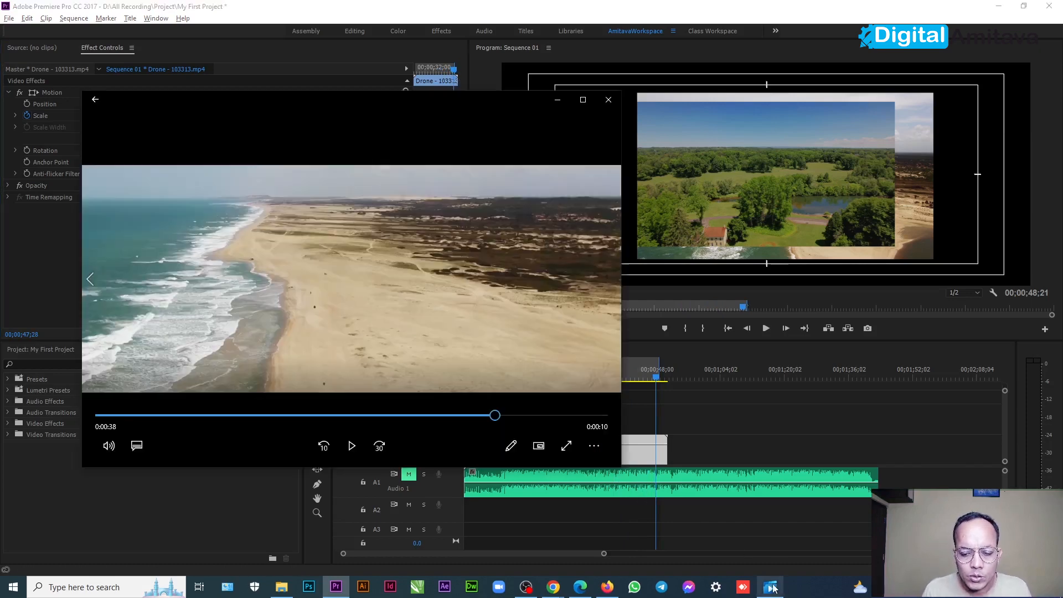
pyautogui.click(352, 446)
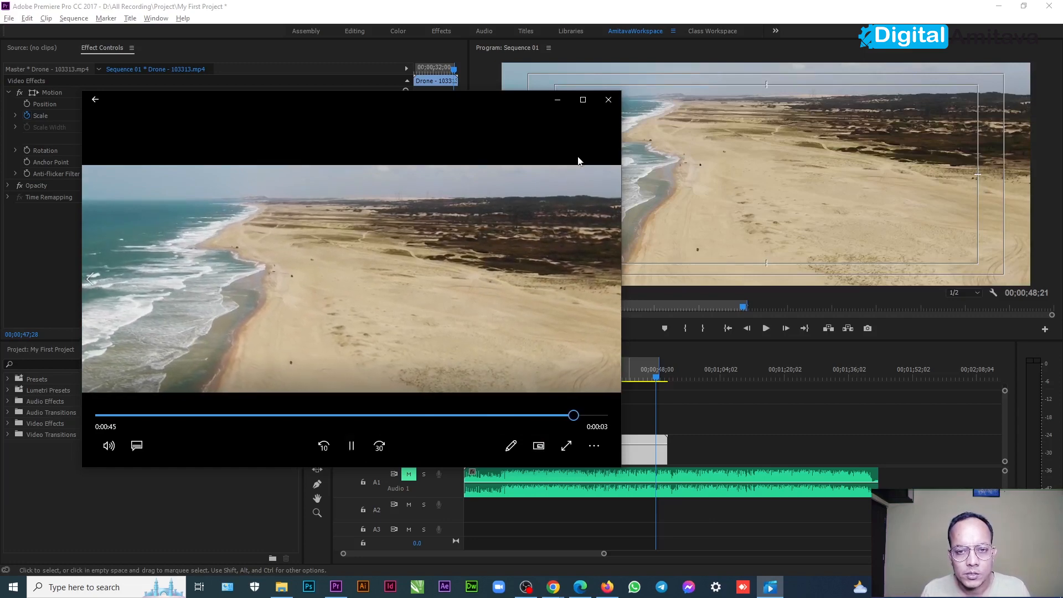
pyautogui.click(606, 106)
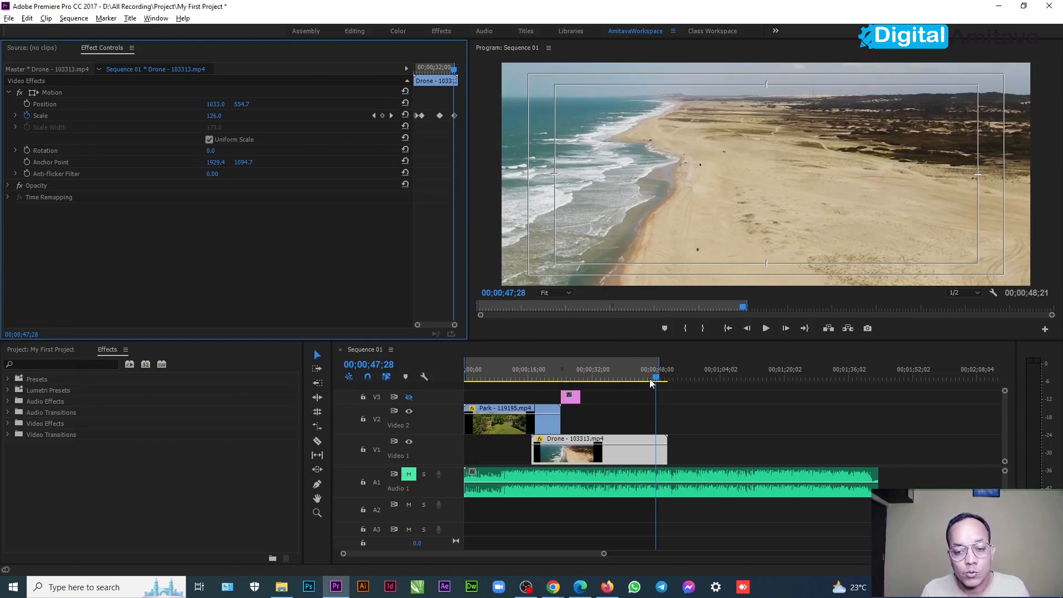
# Select the music clip on track A1, unmute the track, and expand the clip's Volume settings.
pyautogui.moveTo(656, 377); pyautogui.dragTo(538, 378)
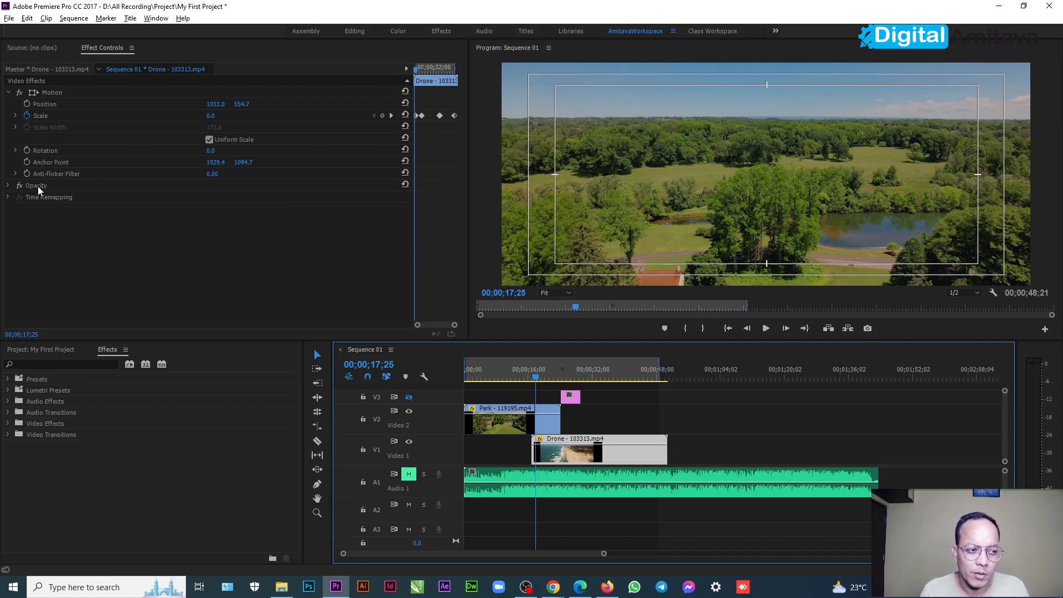
pyautogui.click(515, 476)
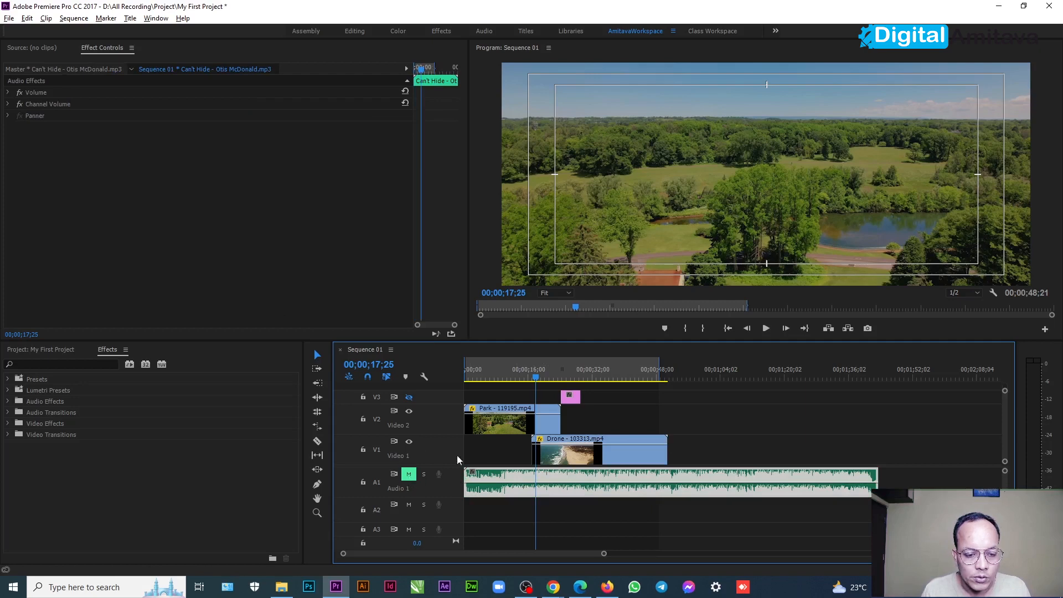
pyautogui.click(8, 93)
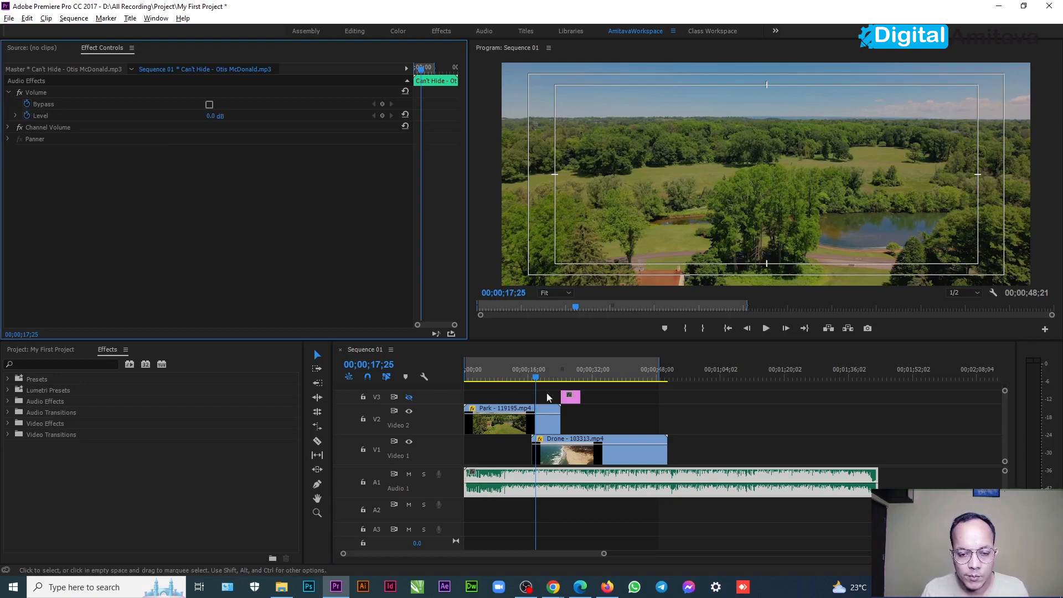
# Play the sequence from the start to 00;00;01;10 to hear the music.
pyautogui.moveTo(536, 377); pyautogui.dragTo(457, 373)
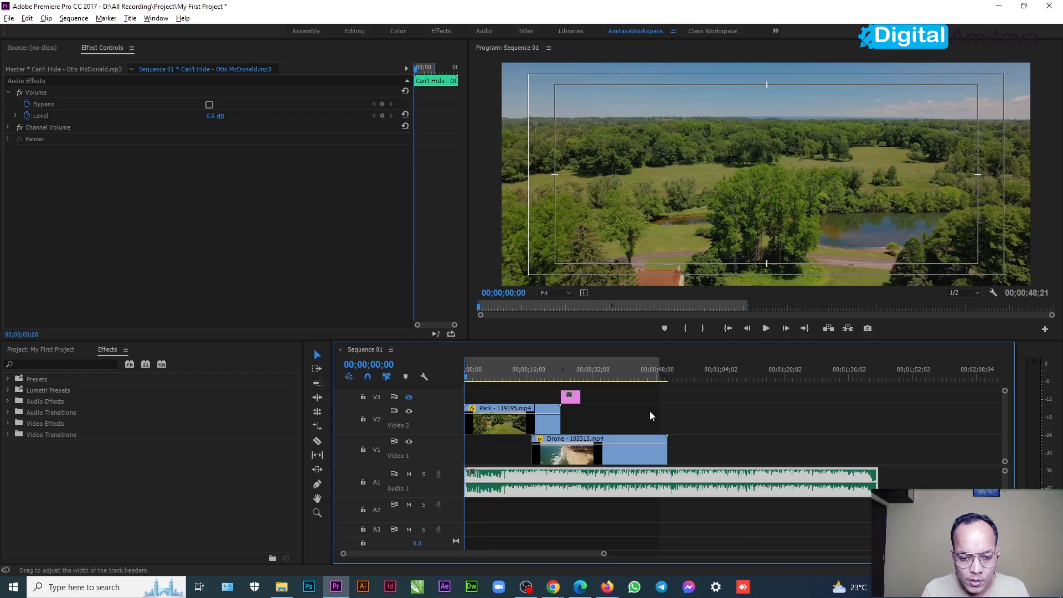
pyautogui.click(766, 328)
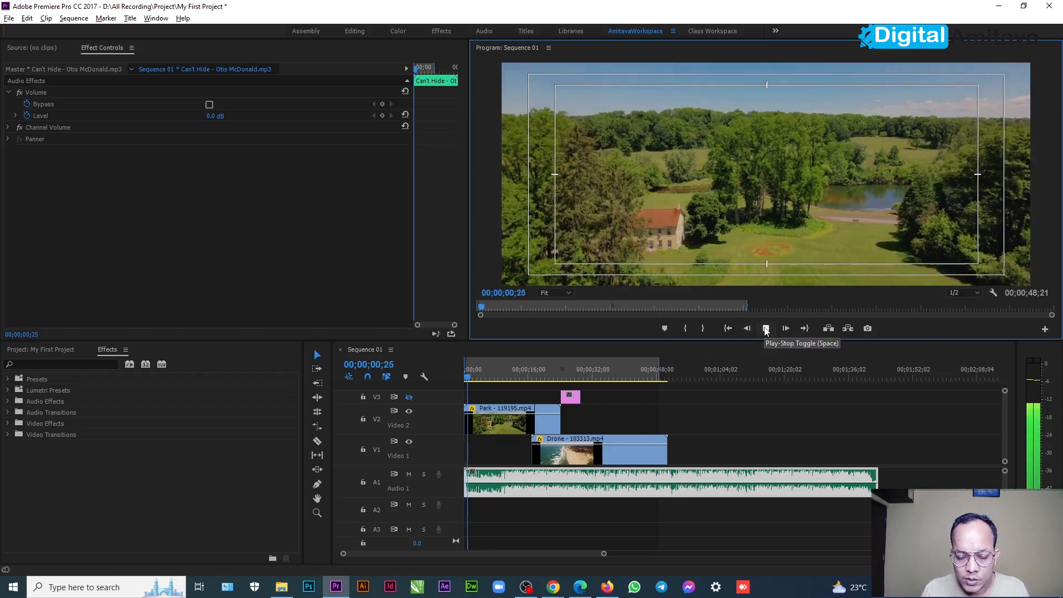
pyautogui.click(766, 329)
pyautogui.click(347, 353)
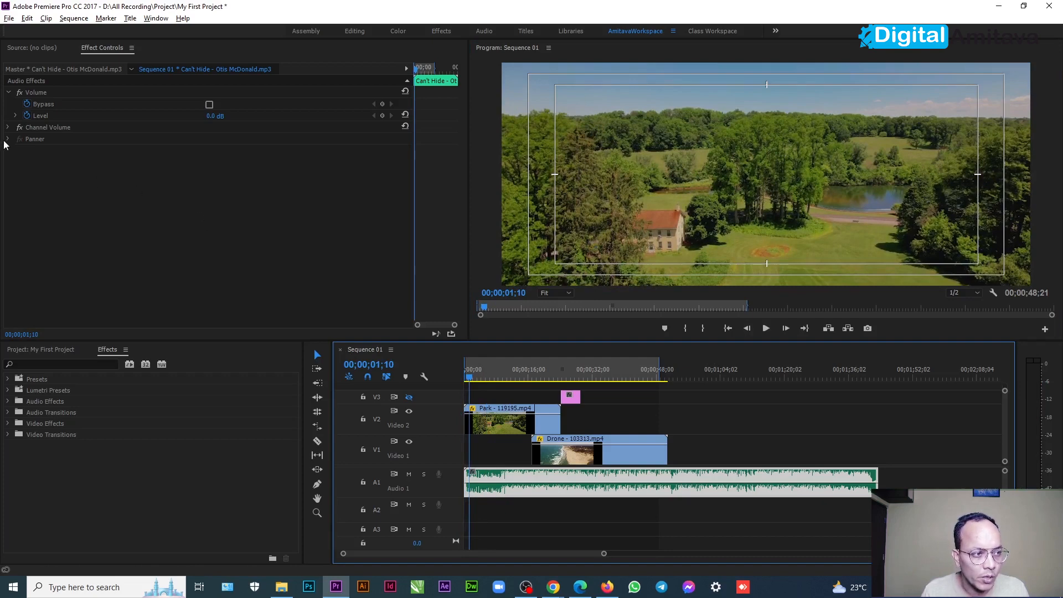
# Add a Level keyframe to the music clip at 00;00;01;10 and lower its volume to -∞.
pyautogui.click(16, 116)
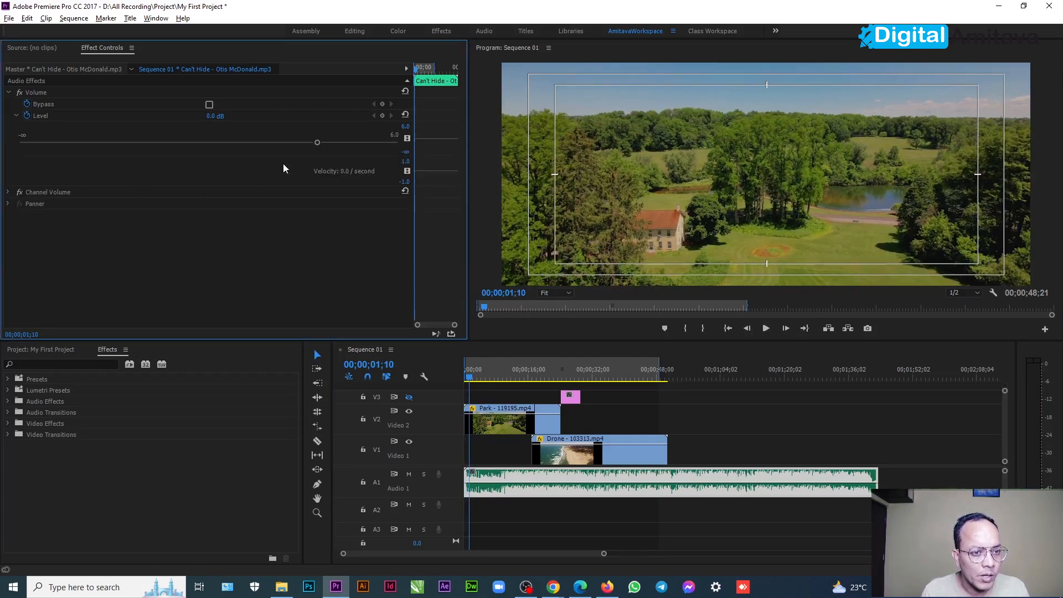
pyautogui.click(382, 115)
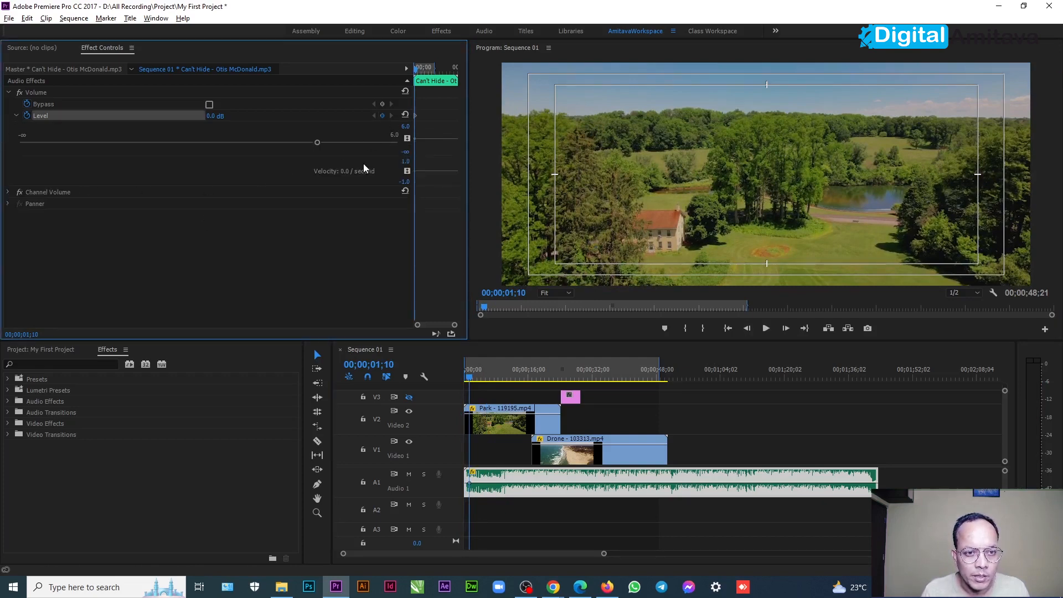
pyautogui.moveTo(316, 142); pyautogui.dragTo(13, 142)
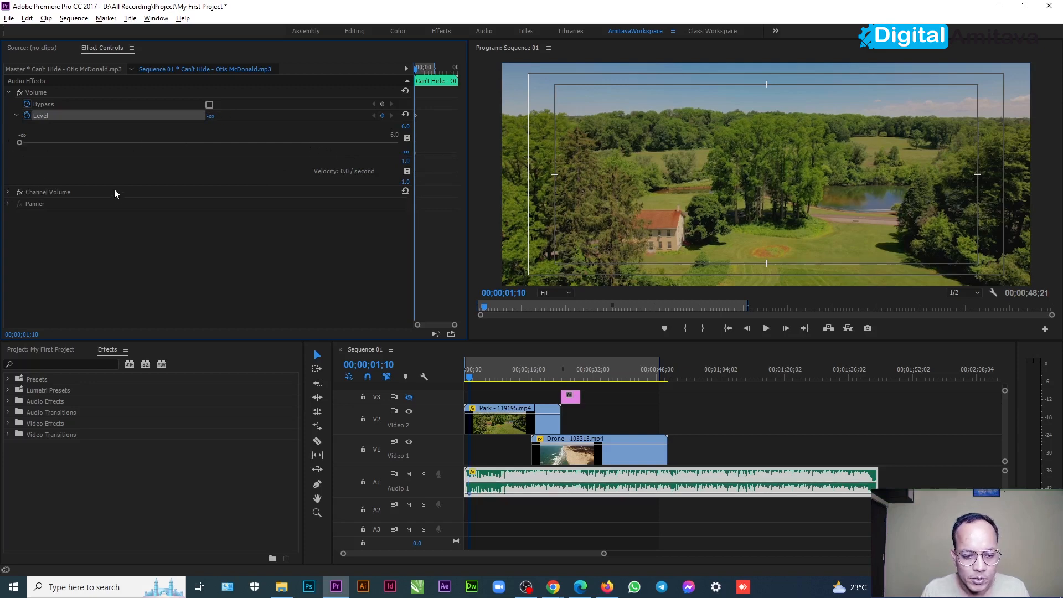
# Keyframe the music clip's volume Level to 0 dB at 00;00;07;18 to complete the fade-in.
pyautogui.moveTo(417, 68); pyautogui.dragTo(420, 83)
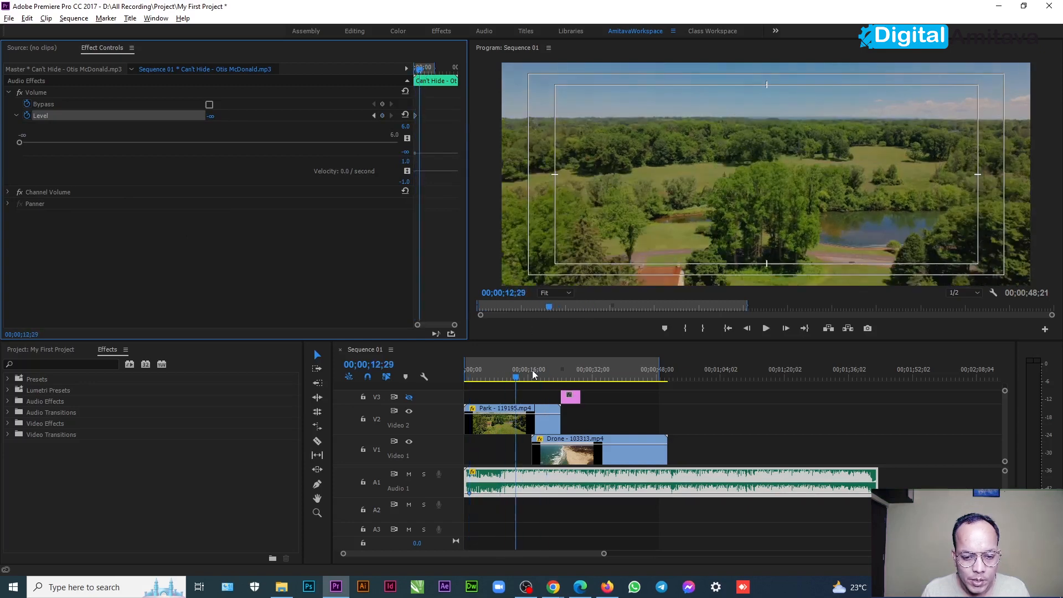
pyautogui.moveTo(519, 380); pyautogui.dragTo(496, 382)
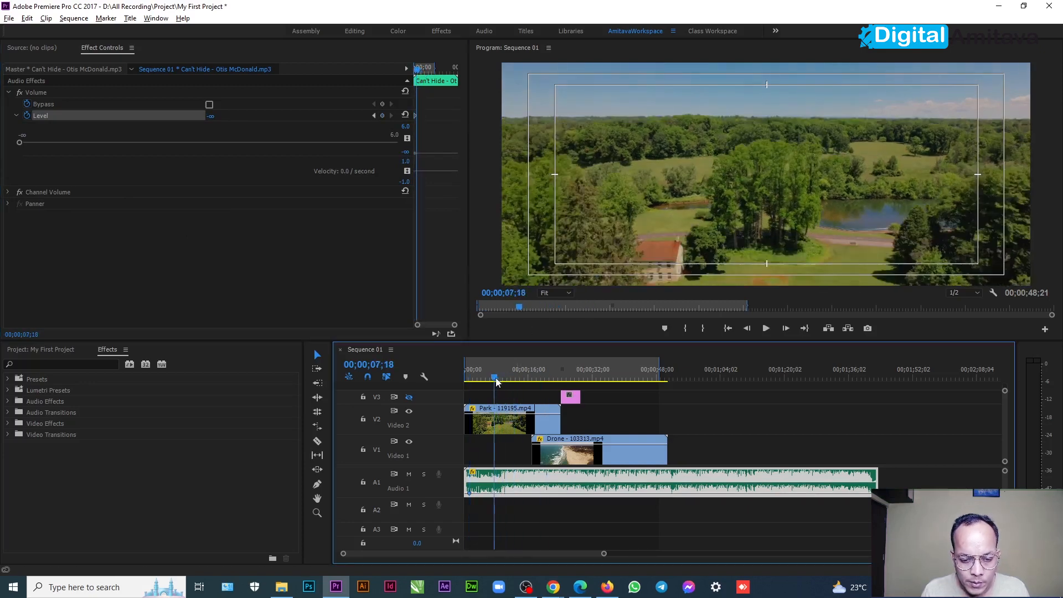
pyautogui.moveTo(20, 143); pyautogui.dragTo(51, 144)
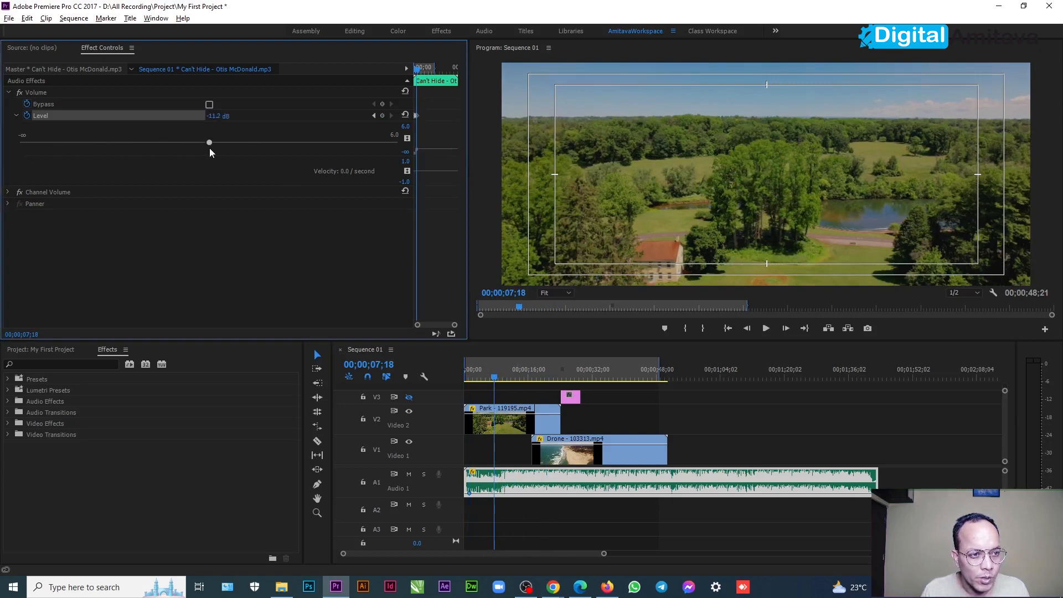
pyautogui.click(213, 115)
pyautogui.write('0')
pyautogui.press('Return')
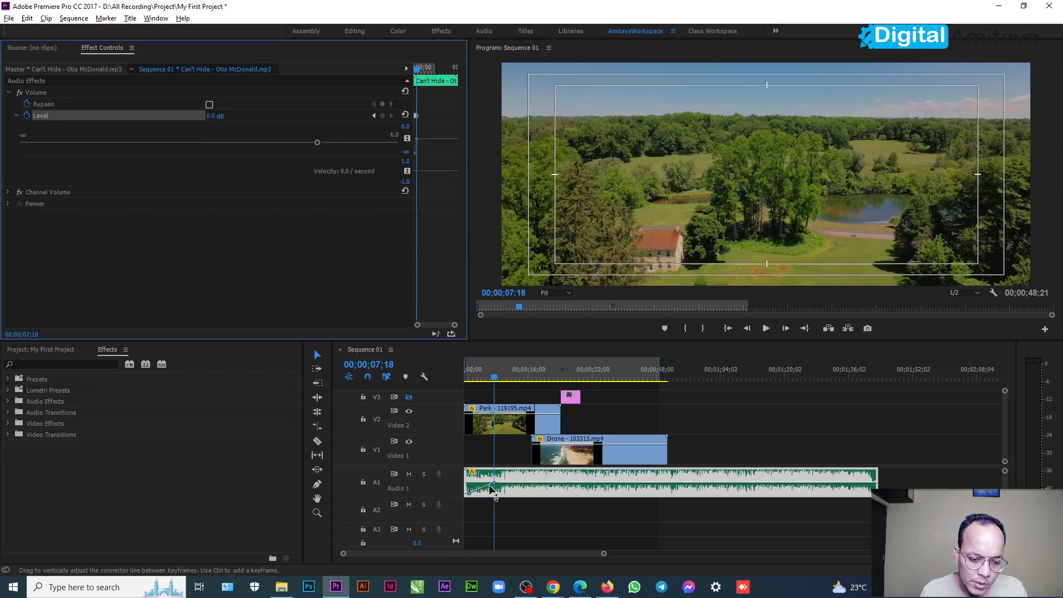
# Play the sequence from the start to about 00;00;07;20 to listen to the music's fade-in.
pyautogui.click(493, 378)
pyautogui.moveTo(493, 378); pyautogui.dragTo(455, 380)
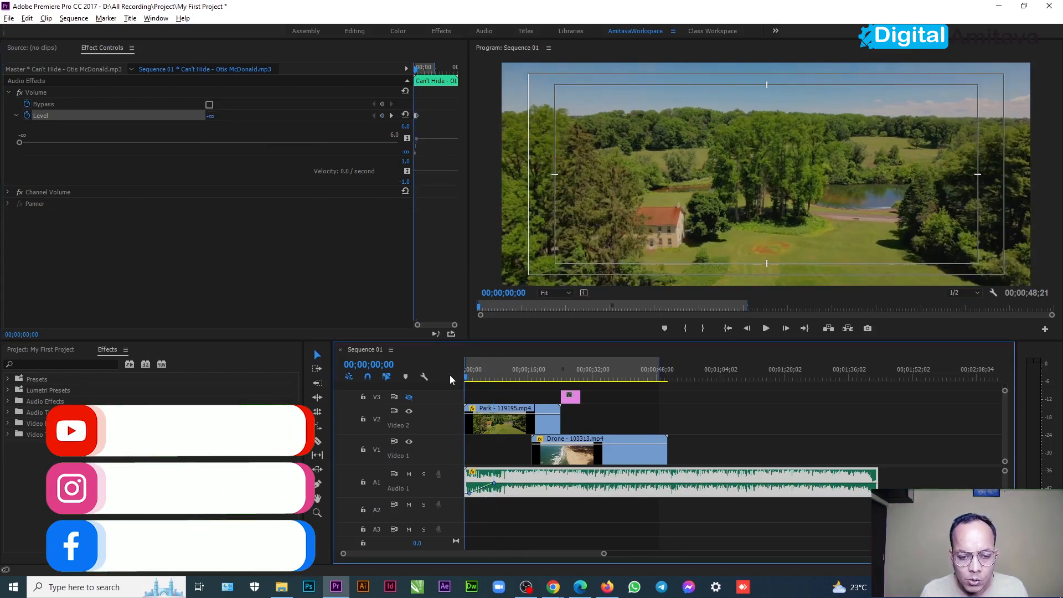
pyautogui.click(766, 329)
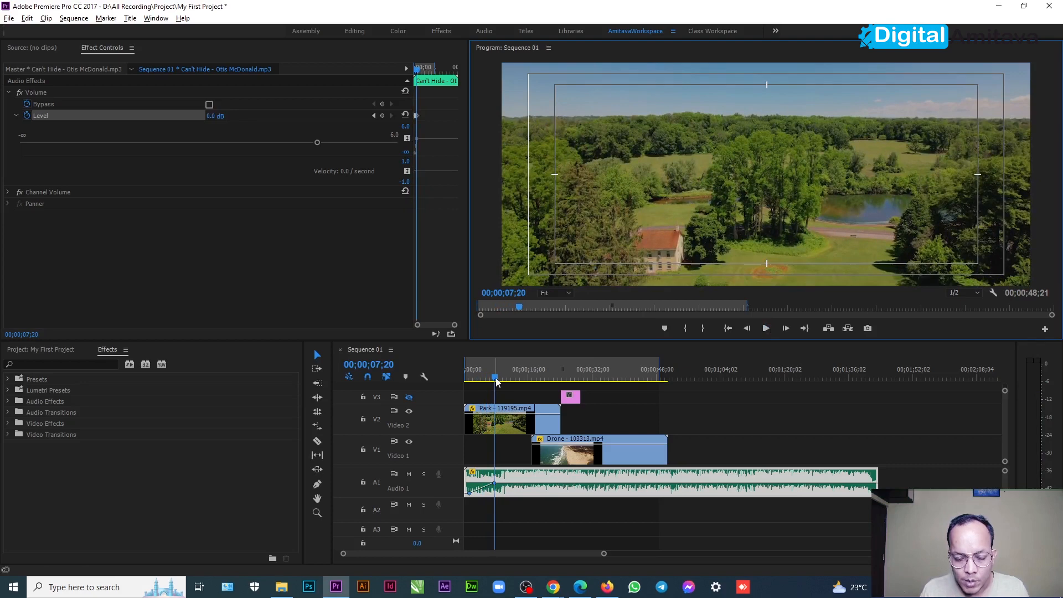
# Add a Level keyframe at 0.0 dB to the music clip at 00;00;44;20 as the start of the fade-out.
pyautogui.moveTo(496, 382); pyautogui.dragTo(585, 380)
pyautogui.moveTo(615, 380); pyautogui.dragTo(645, 380)
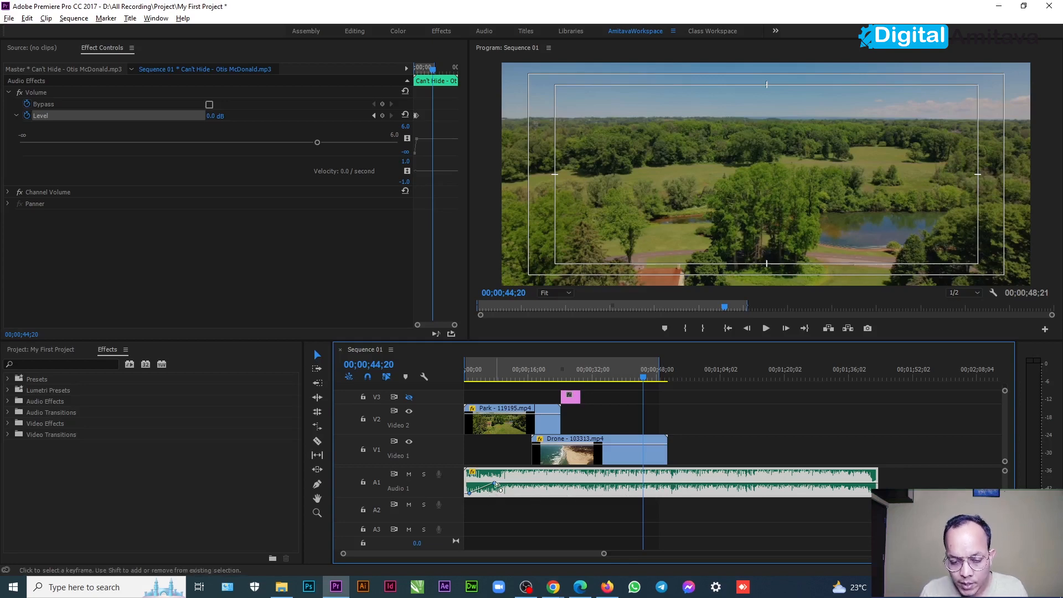
pyautogui.click(642, 488)
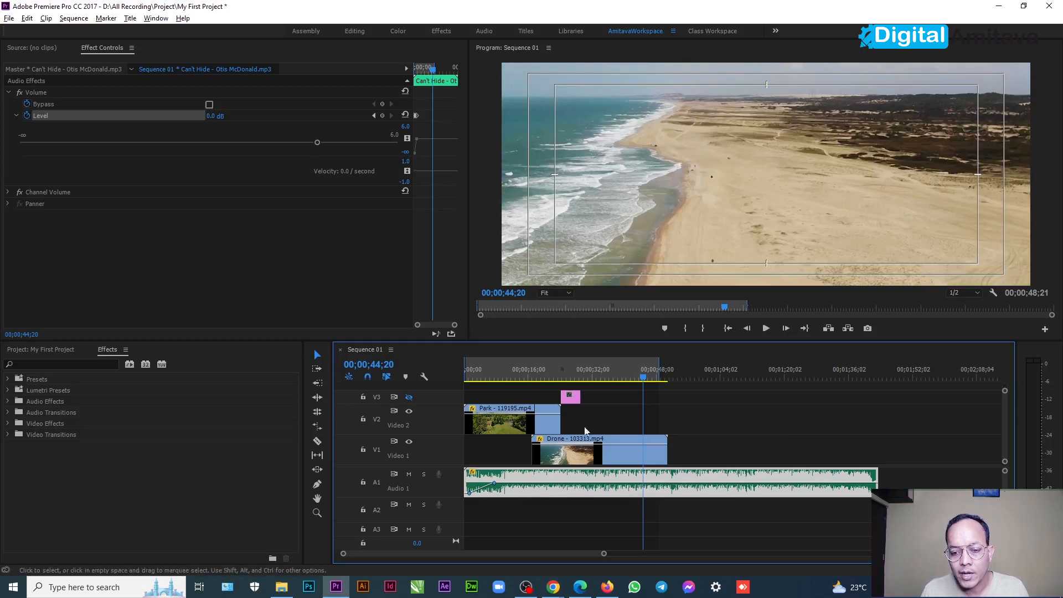
pyautogui.click(383, 119)
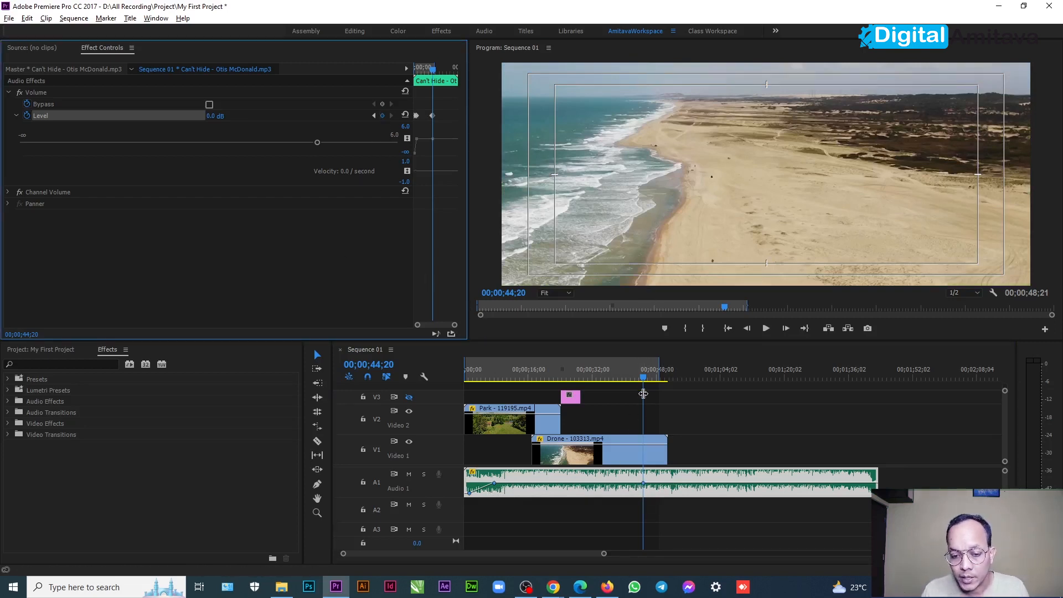
# Add a Level keyframe to the music clip at 00;00;52;24 and lower its volume to -∞ to finish the fade-out.
pyautogui.moveTo(645, 381); pyautogui.dragTo(667, 380)
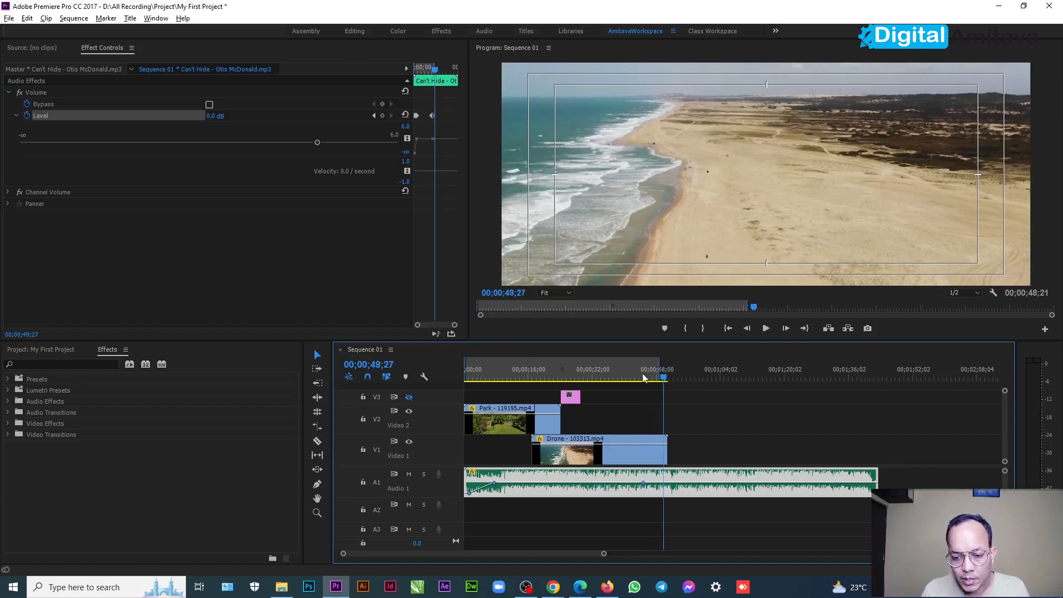
pyautogui.moveTo(666, 379); pyautogui.dragTo(678, 380)
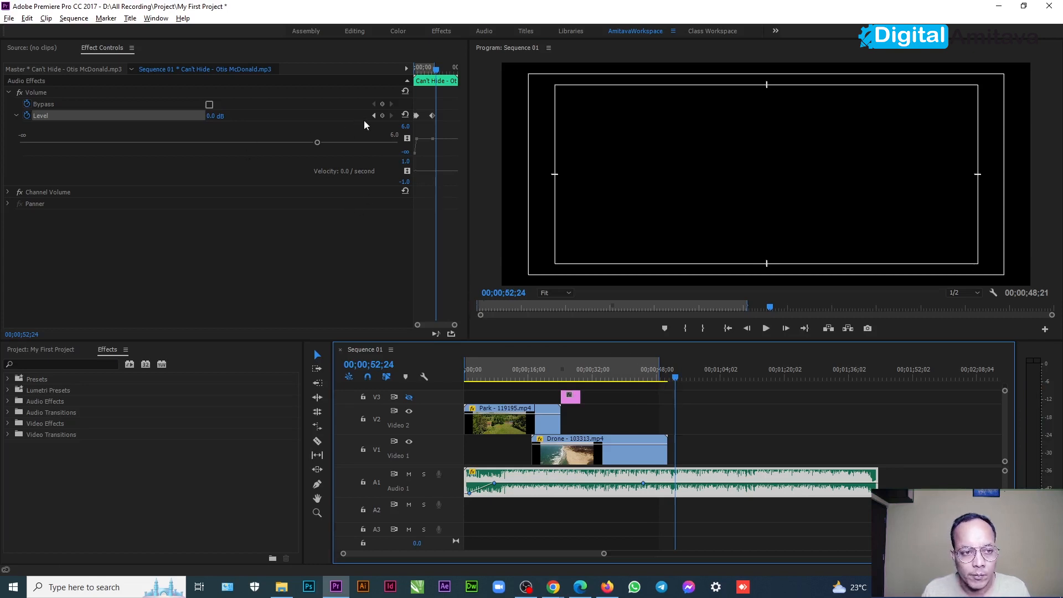
pyautogui.click(381, 115)
pyautogui.moveTo(318, 145); pyautogui.dragTo(20, 142)
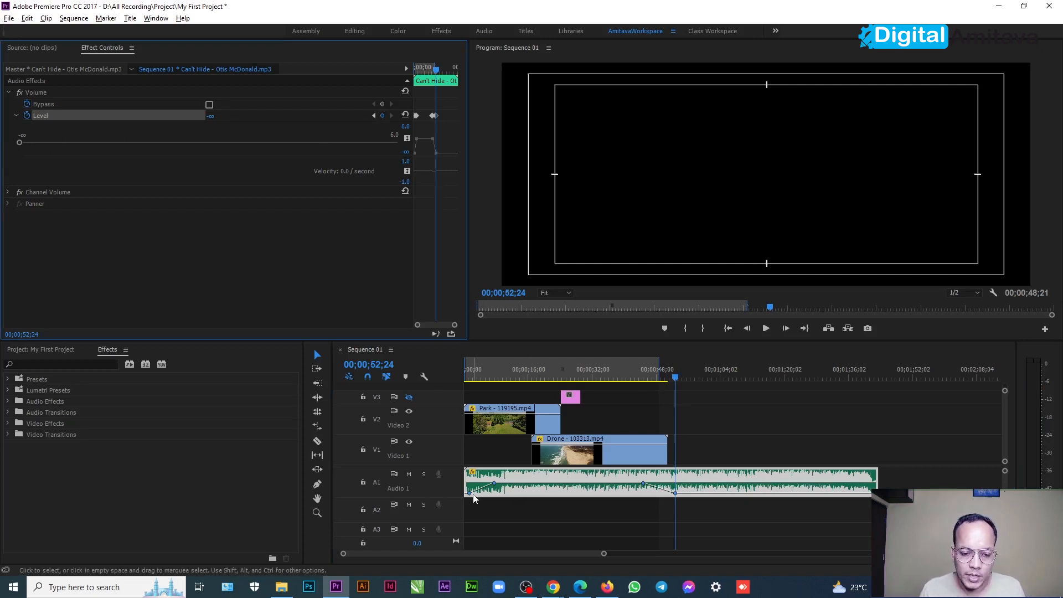
# Move the music clip's first fade-in keyframe to the clip's start and the second one slightly further along the timeline.
pyautogui.moveTo(469, 492); pyautogui.dragTo(503, 485)
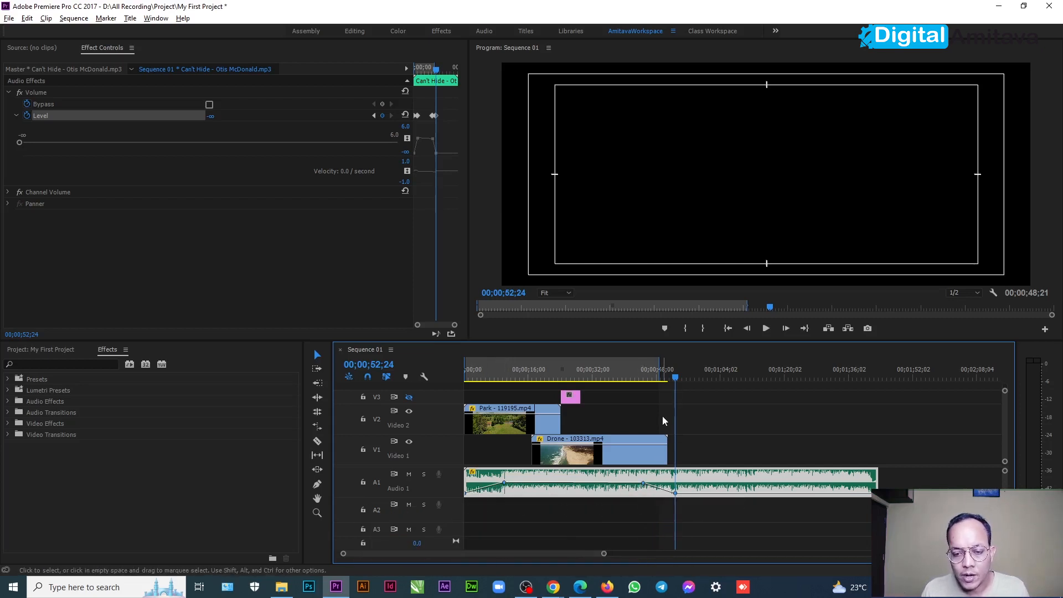
# Play the sequence from 00;00;41;18 to about 00;00;51;23 to listen to the music's fade-out.
pyautogui.click(673, 379)
pyautogui.moveTo(670, 378); pyautogui.dragTo(630, 382)
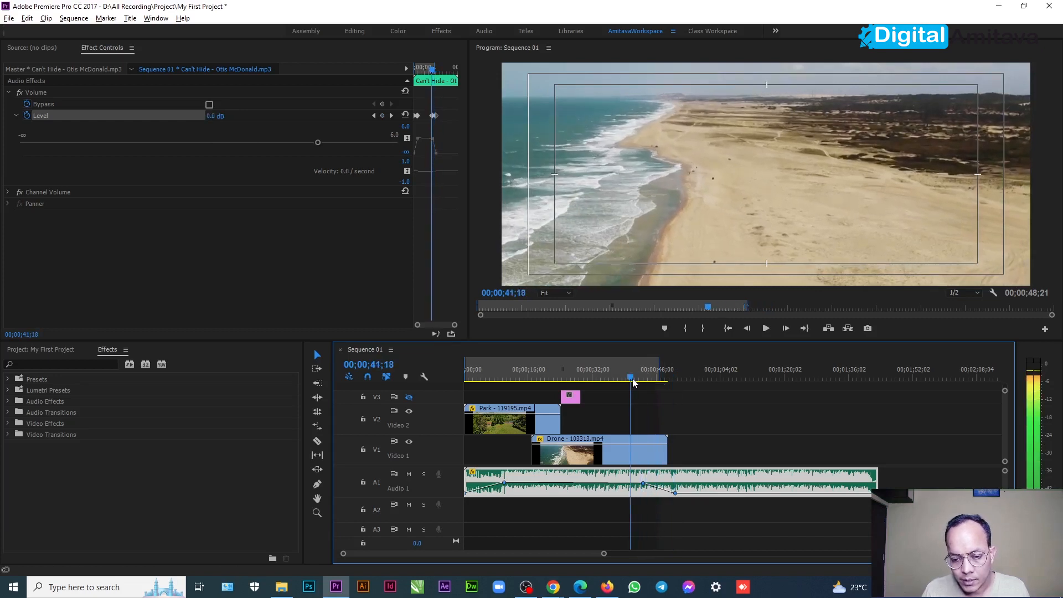
pyautogui.click(766, 329)
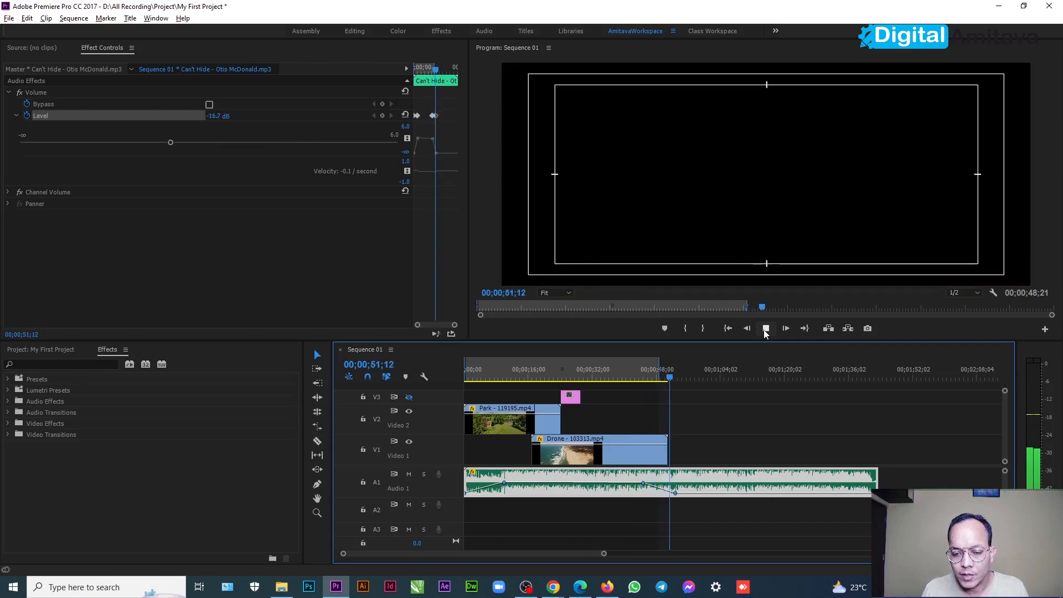
pyautogui.click(766, 329)
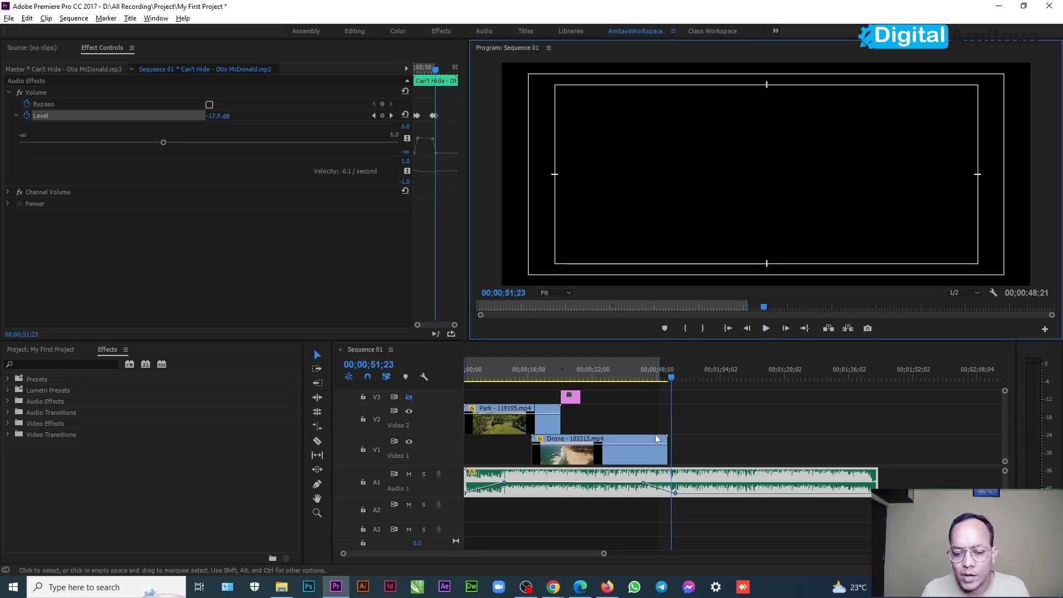
# Turn off Opacity keyframing for the Drone clip on V1 and set its opacity to 100%.
pyautogui.moveTo(671, 377); pyautogui.dragTo(649, 380)
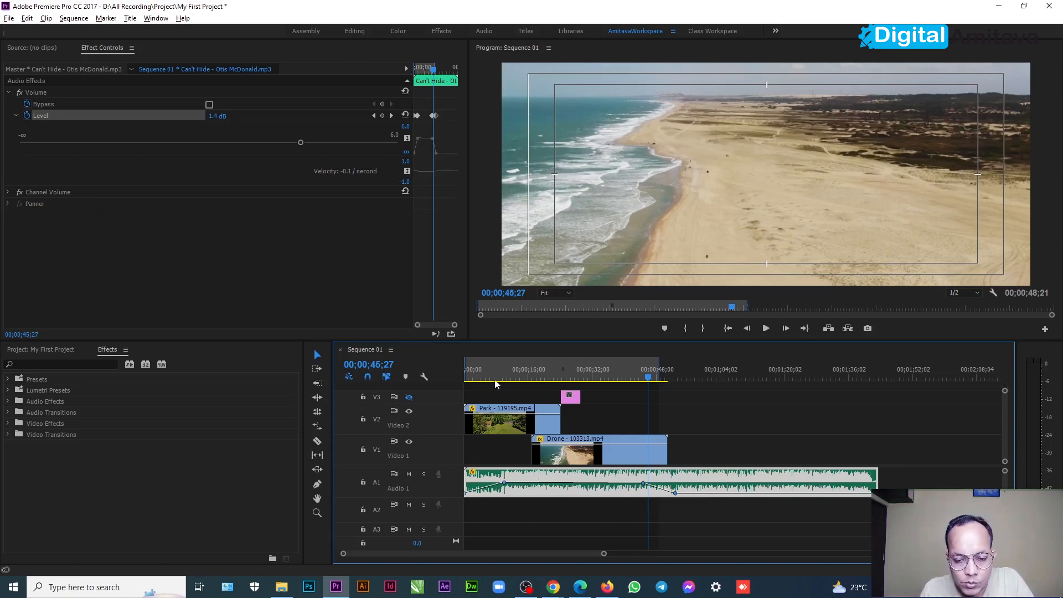
pyautogui.click(629, 459)
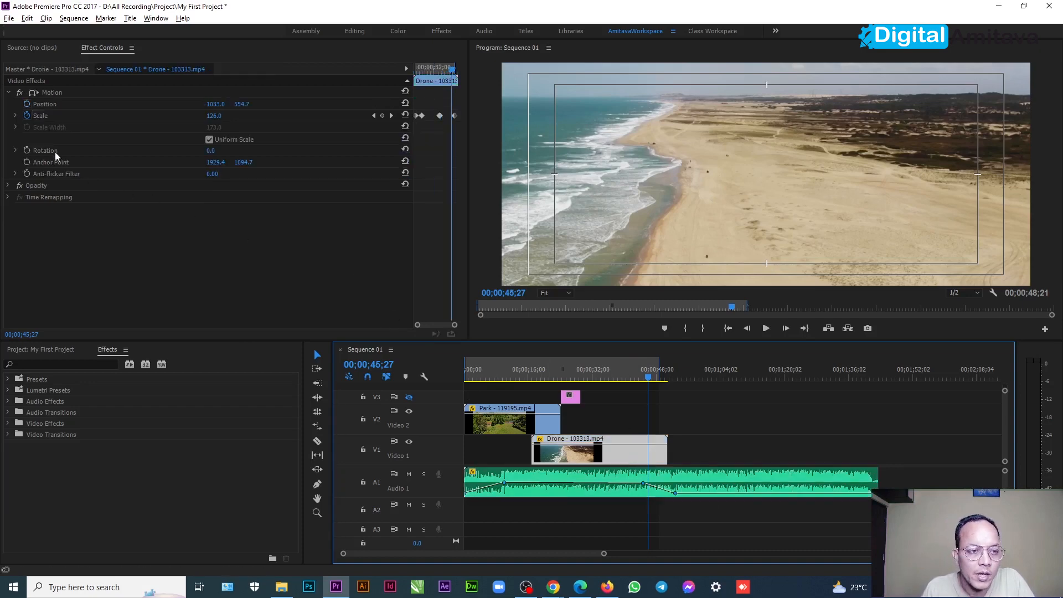
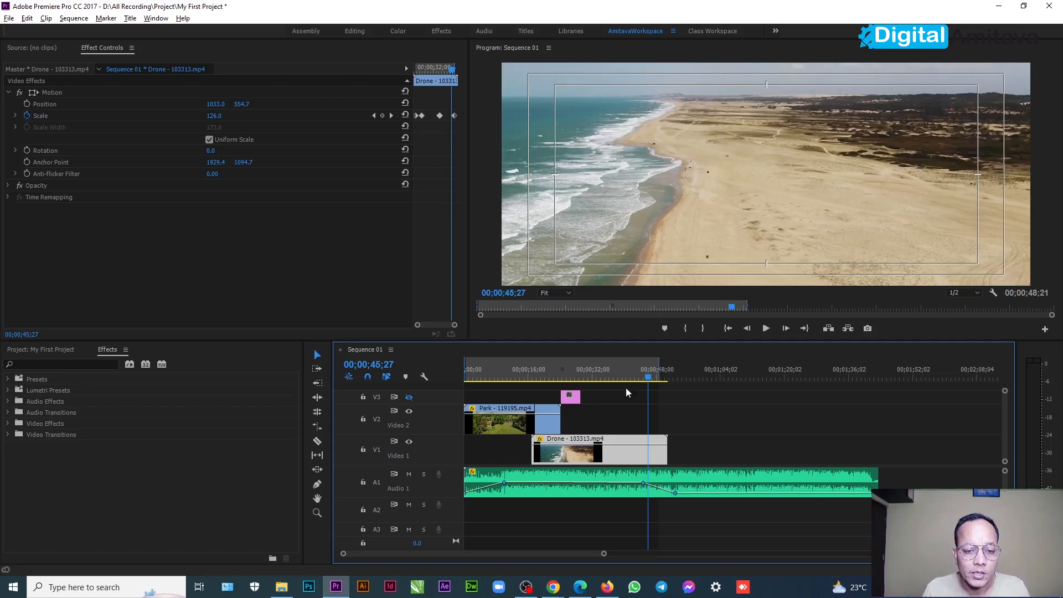
pyautogui.moveTo(647, 379); pyautogui.dragTo(628, 381)
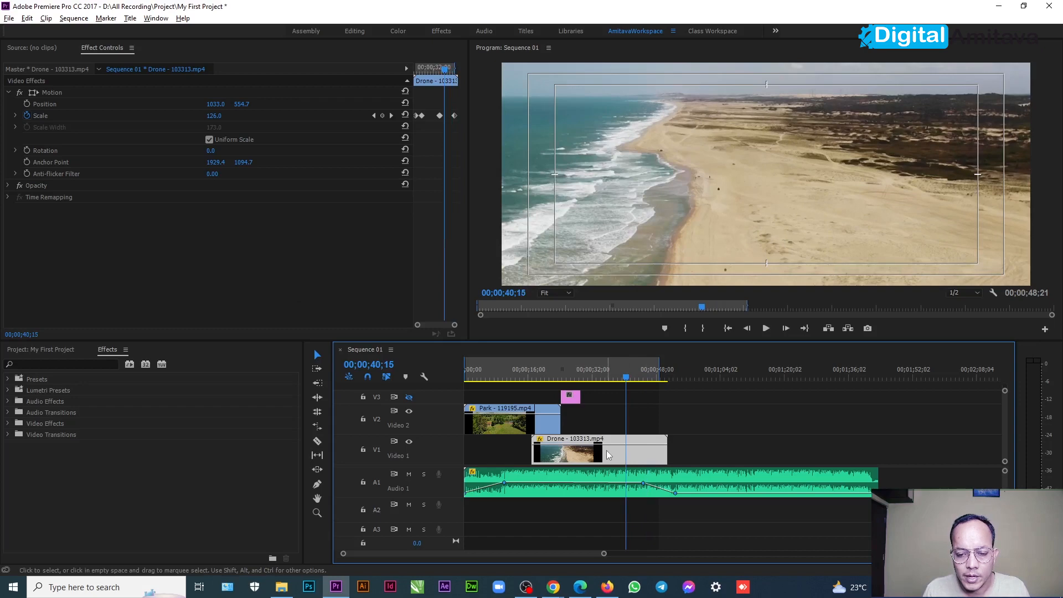
pyautogui.click(8, 186)
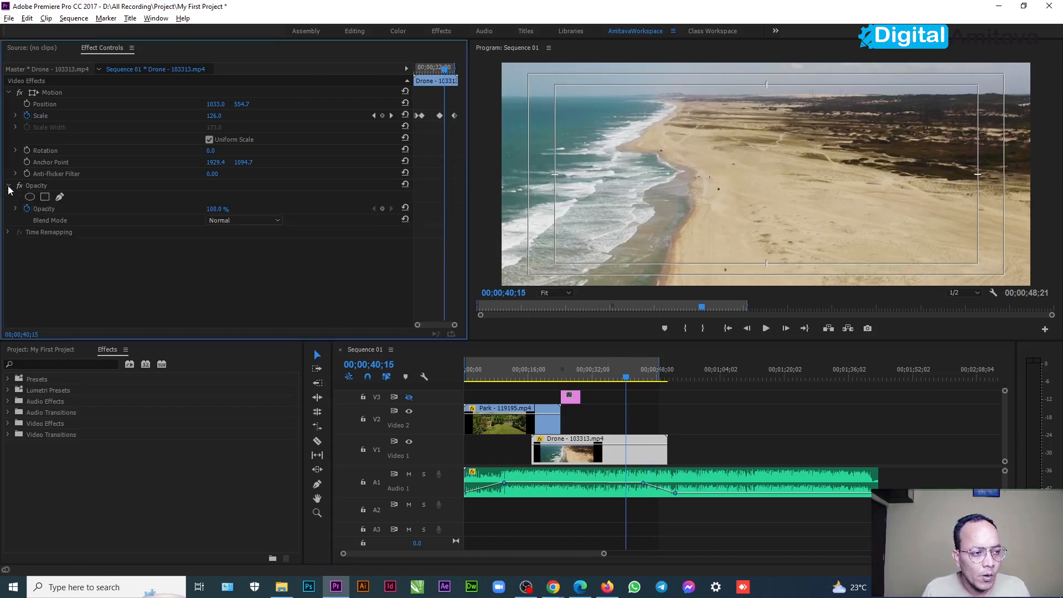
pyautogui.click(27, 208)
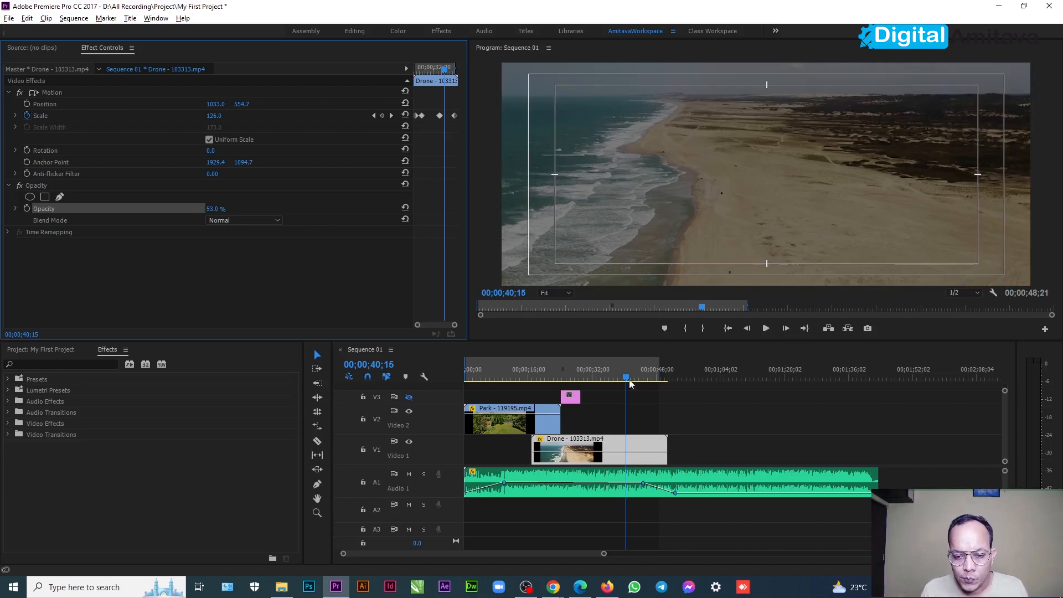
pyautogui.click(215, 209)
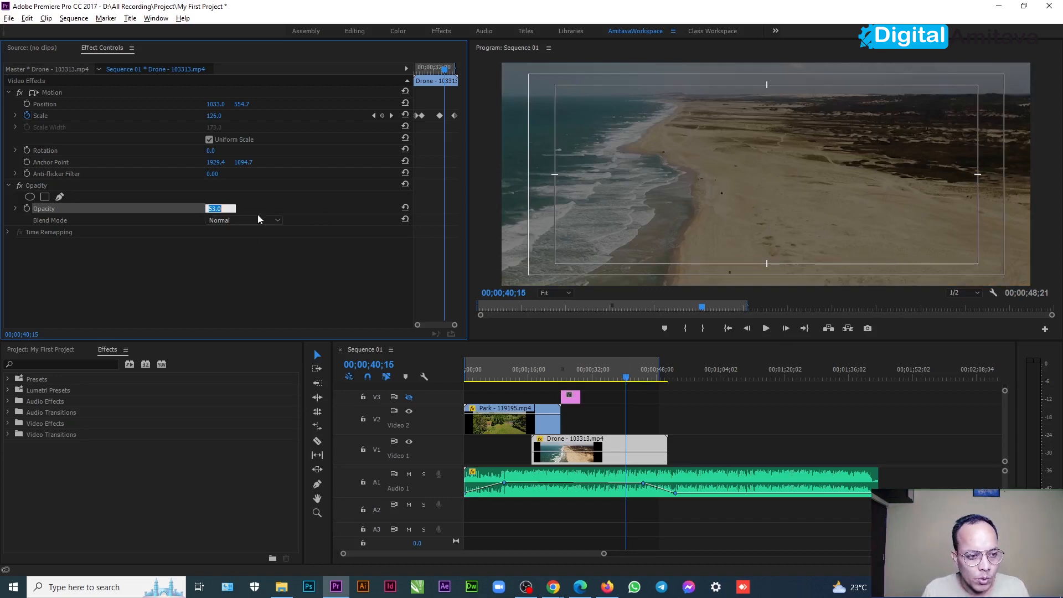
pyautogui.write('100')
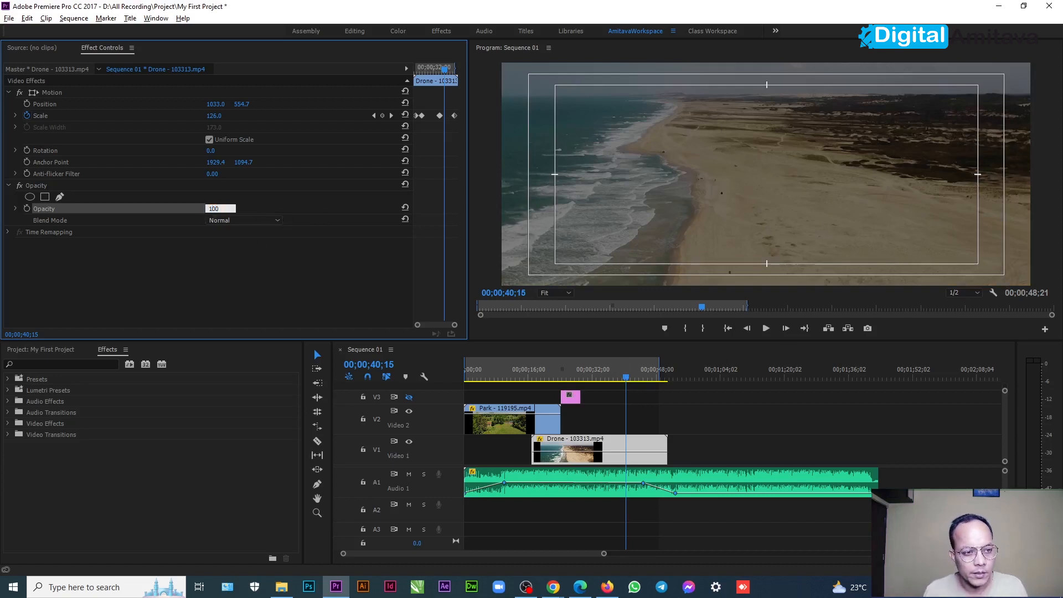
pyautogui.press('Return')
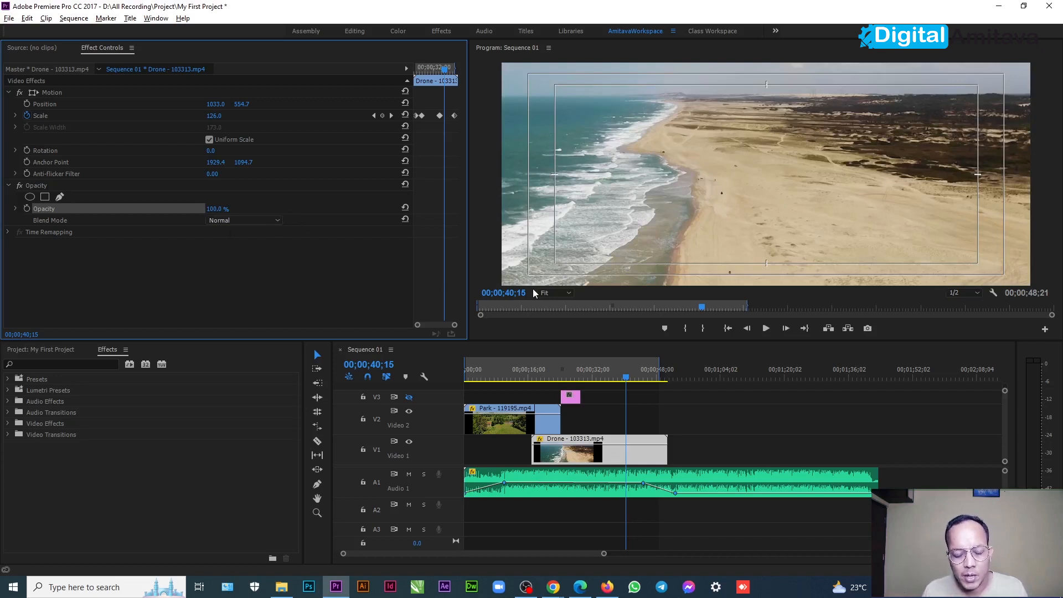
# Add an Opacity keyframe at 100% to the Drone clip at 00;00;44;20, where the music's fade-out starts.
pyautogui.click(628, 380)
pyautogui.moveTo(628, 380)
pyautogui.mouseDown()
pyautogui.moveTo(670, 382)
pyautogui.moveTo(643, 379)
pyautogui.mouseUp()
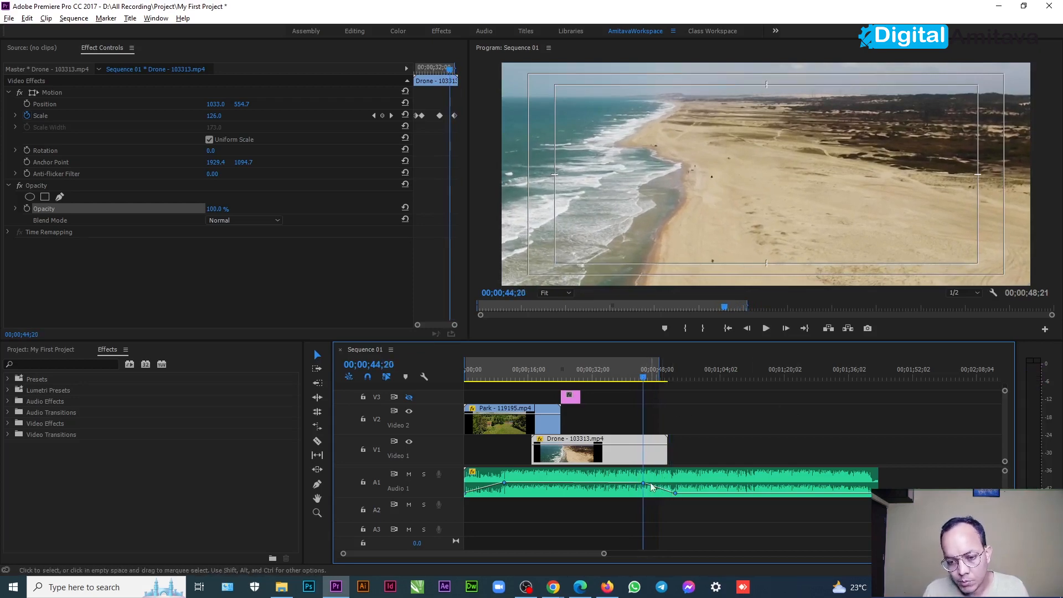
pyautogui.click(27, 208)
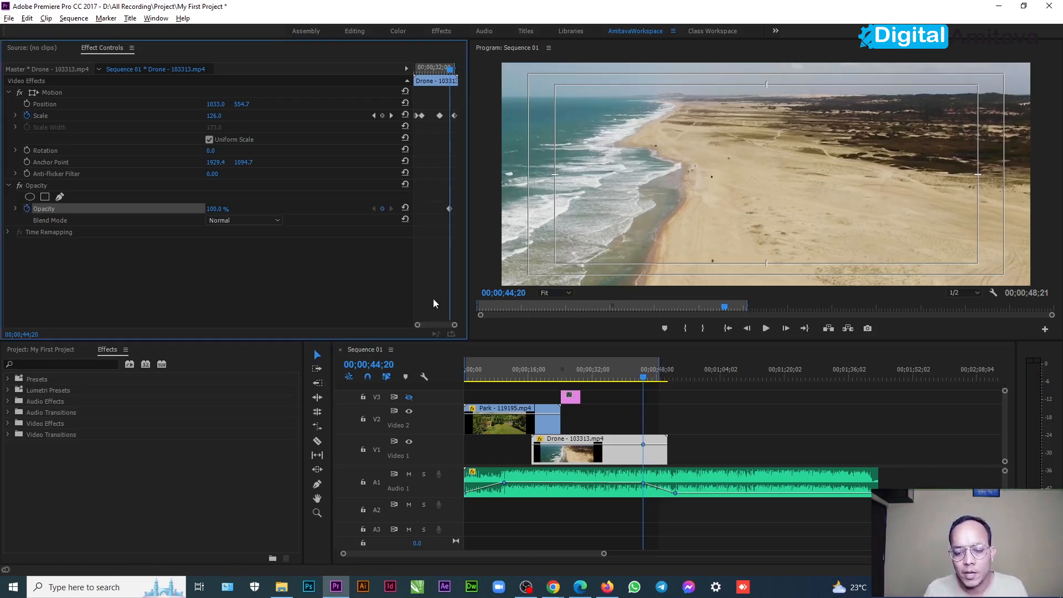
# Add an Opacity keyframe at 0% to the Drone clip at 00;00;52;24, where the music's fade-out ends.
pyautogui.moveTo(645, 381); pyautogui.dragTo(675, 380)
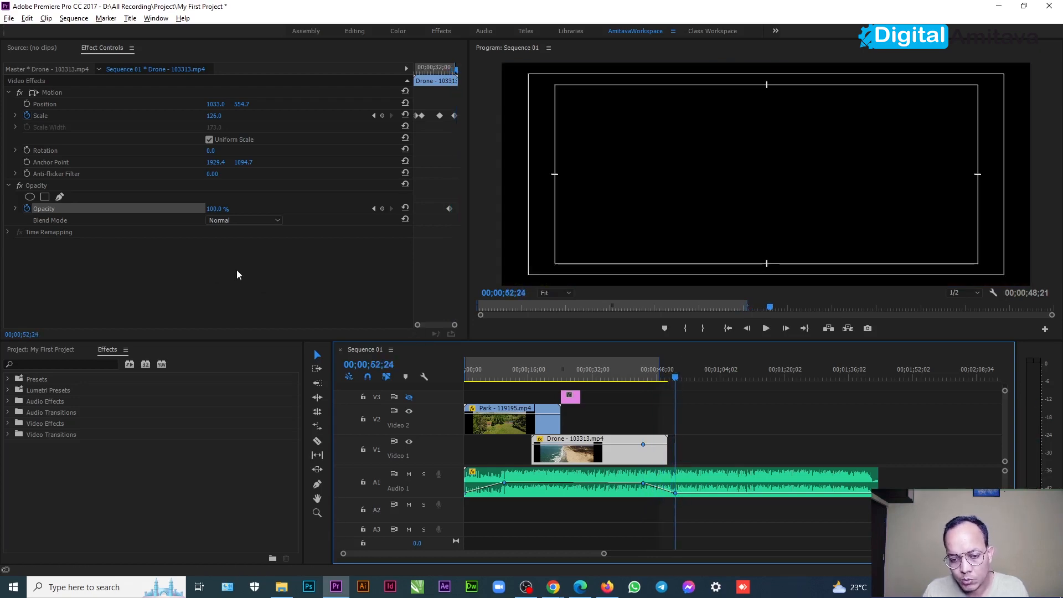
pyautogui.click(216, 209)
pyautogui.write('0')
pyautogui.press('Return')
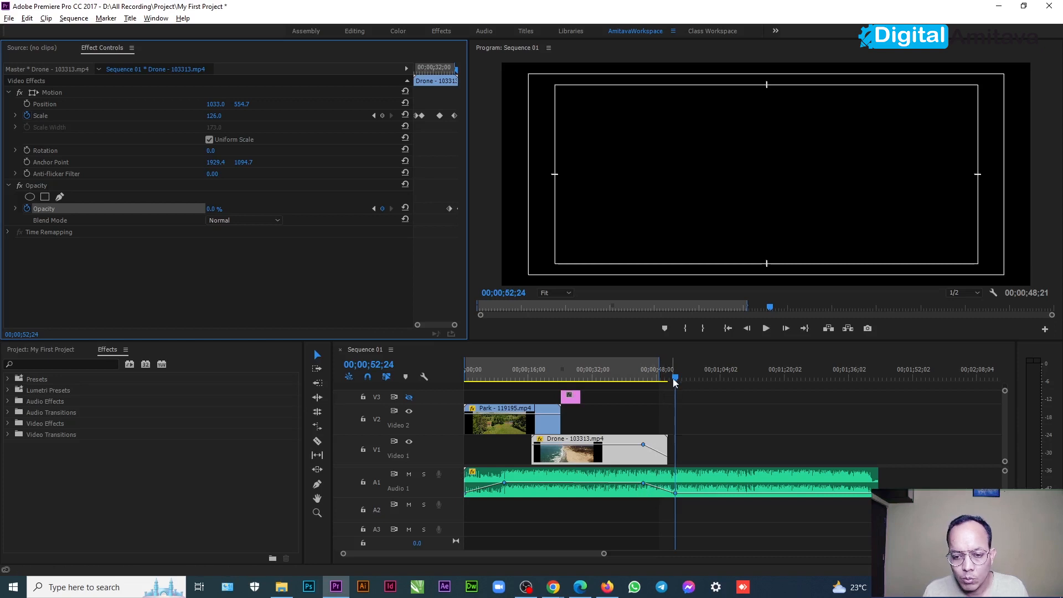
# Play the sequence from 00;00;43;20 to about 00;00;52;20 to check the picture and music fading out together.
pyautogui.click(659, 381)
pyautogui.moveTo(659, 380); pyautogui.dragTo(639, 381)
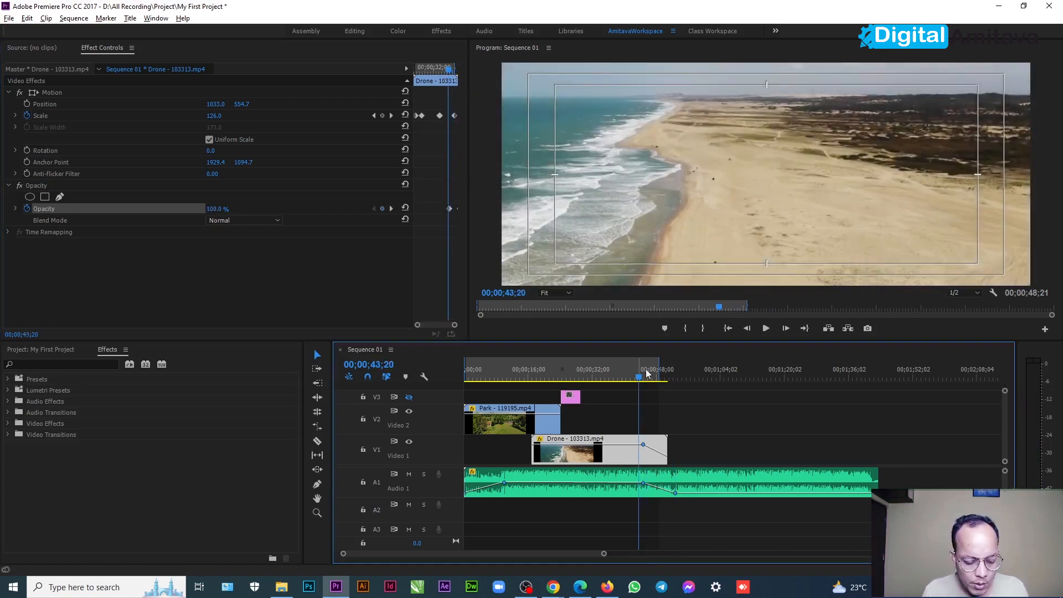
pyautogui.click(766, 328)
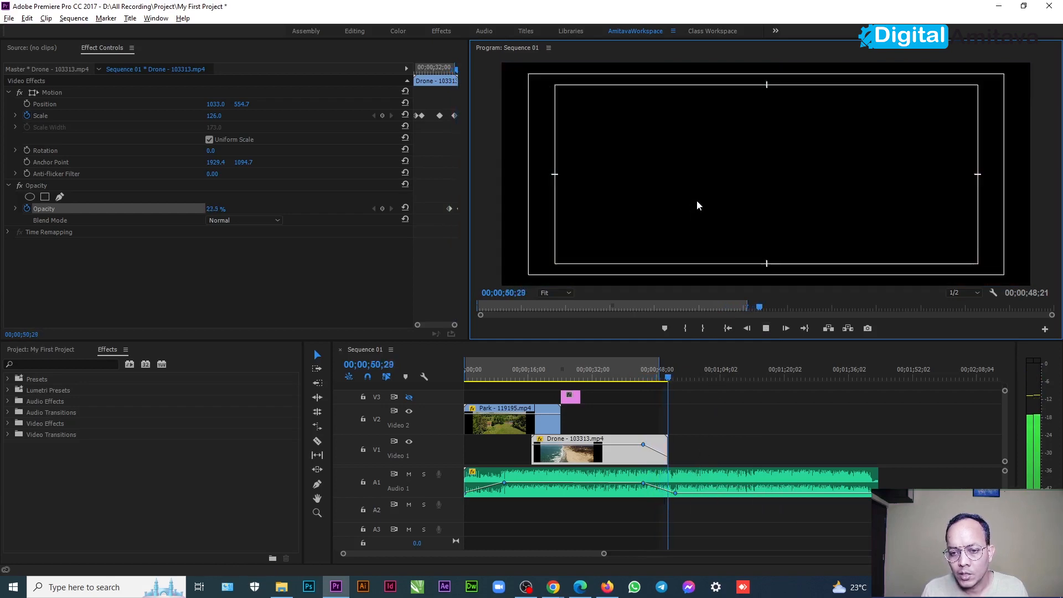
pyautogui.click(767, 329)
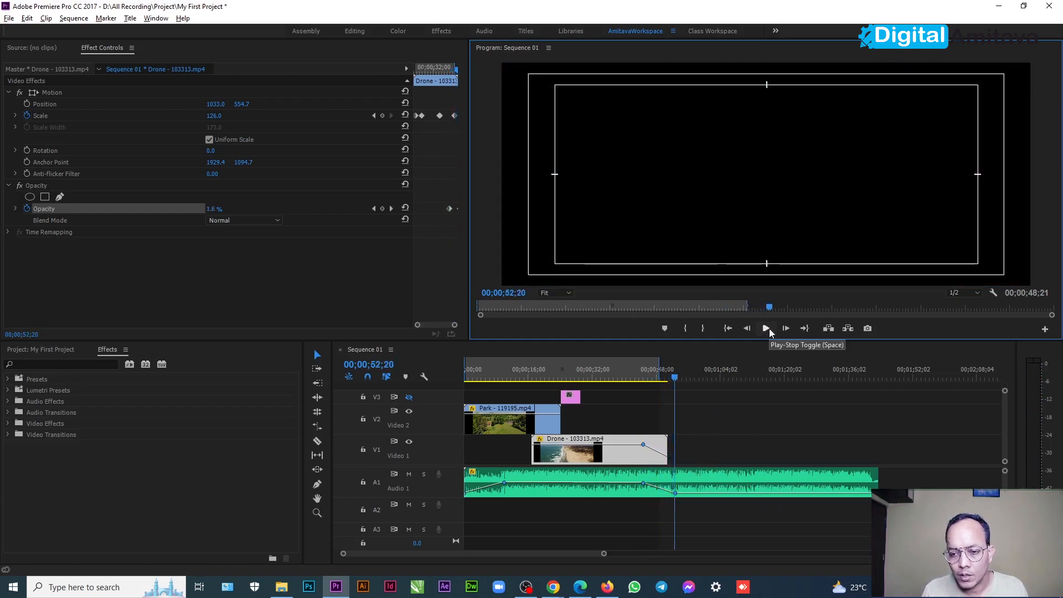
# Set the sequence's Out point at 00;00;52;24, on the music's last fade-out keyframe.
pyautogui.click(680, 377)
pyautogui.moveTo(681, 377); pyautogui.dragTo(677, 376)
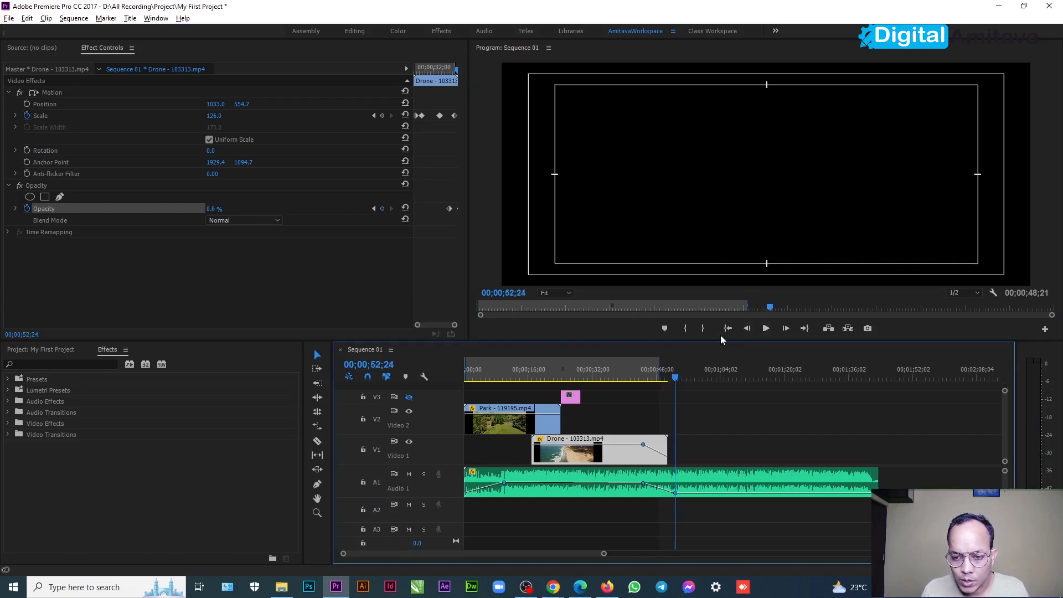
pyautogui.click(703, 329)
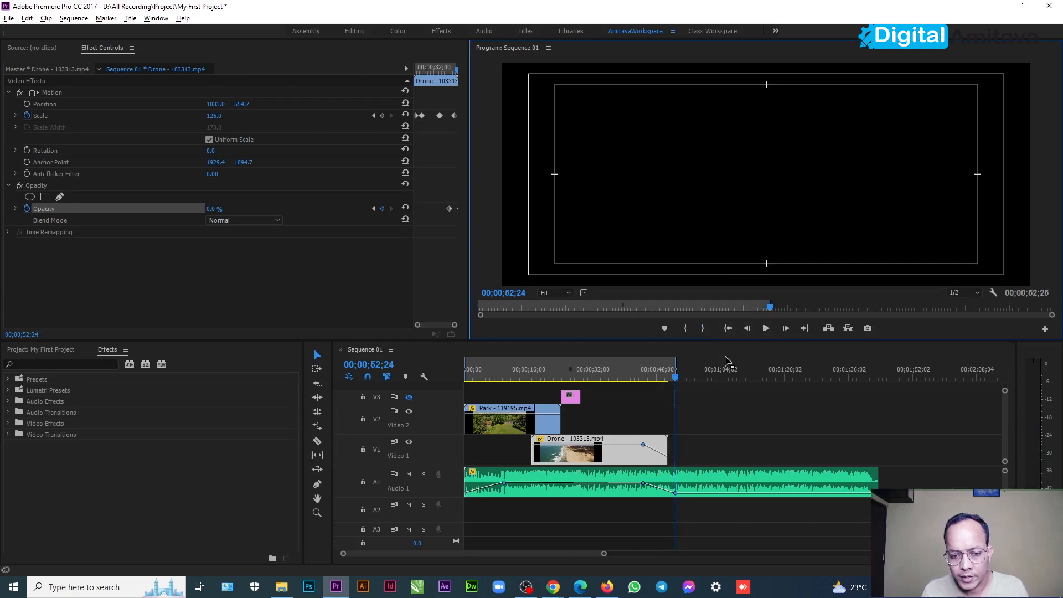
# Export the sequence's In/Out range as an H.264 video named test.mp4 in the All Recording folder, replacing the existing file.
pyautogui.press('Home')
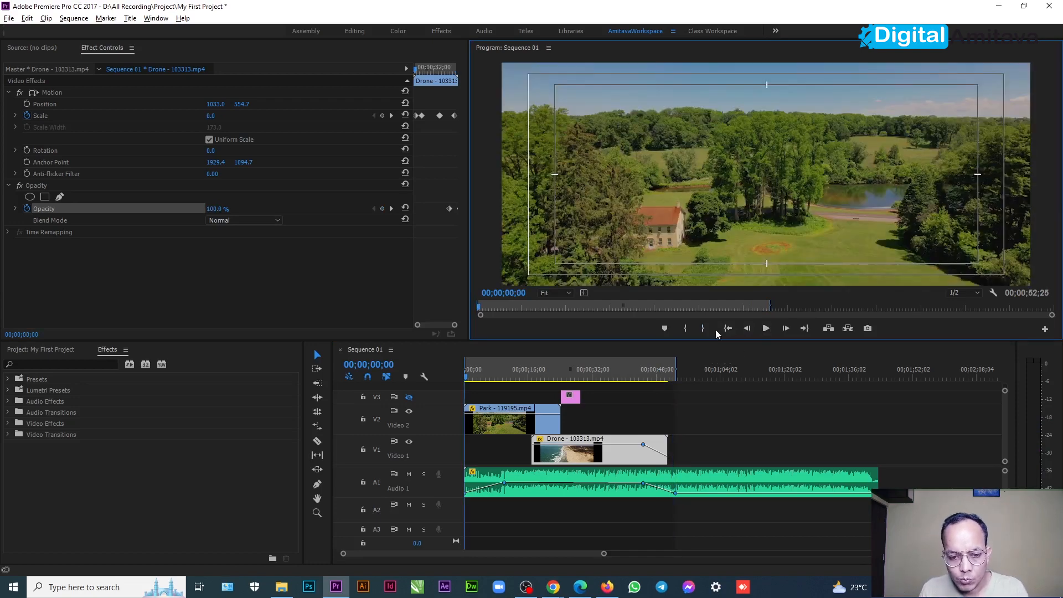
pyautogui.click(9, 19)
pyautogui.moveTo(76, 327)
pyautogui.click(208, 326)
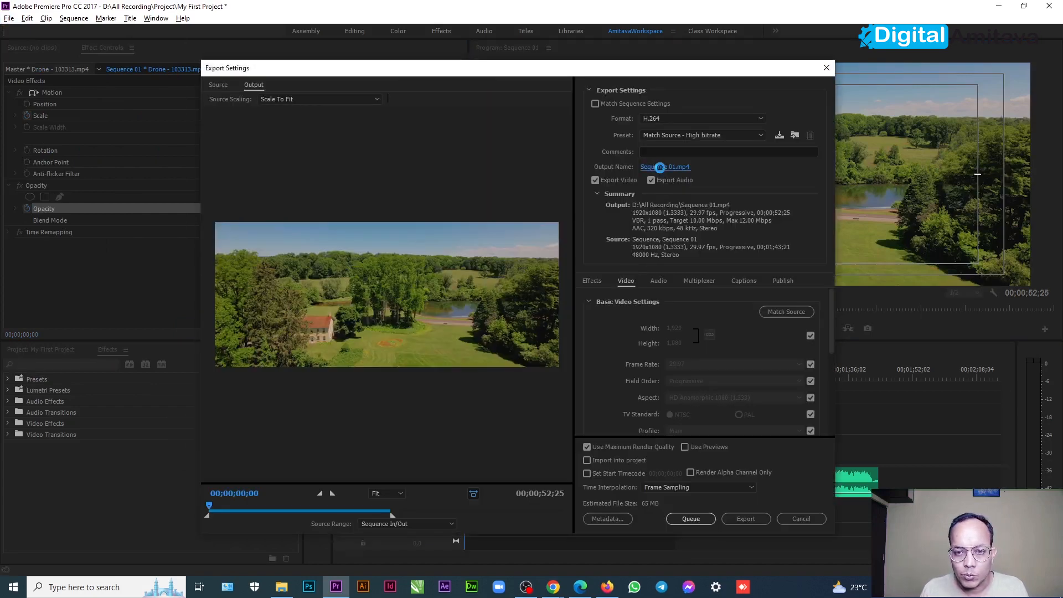
pyautogui.click(660, 167)
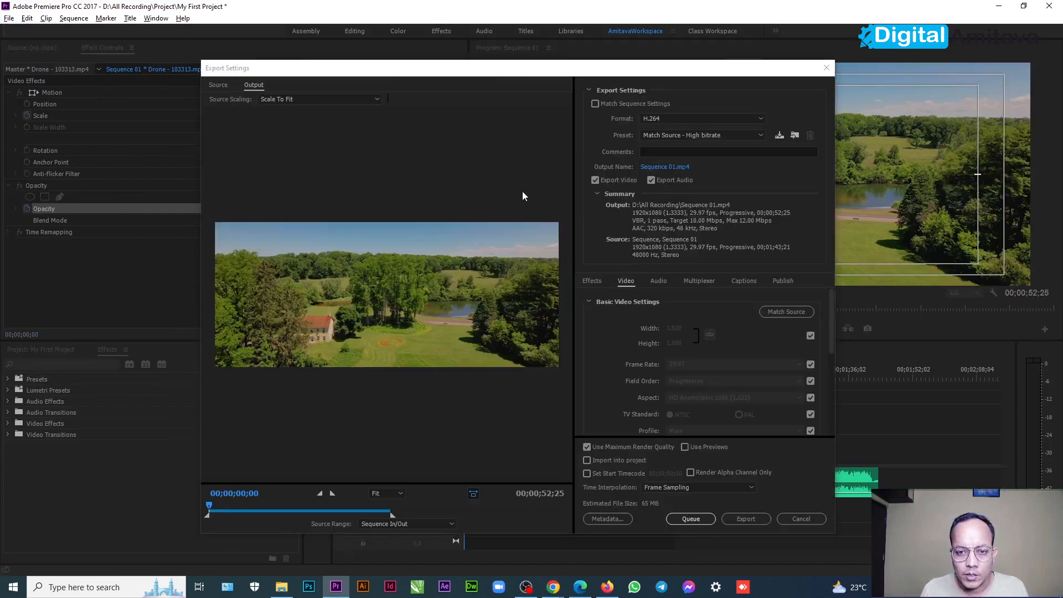
pyautogui.click(453, 172)
pyautogui.click(638, 360)
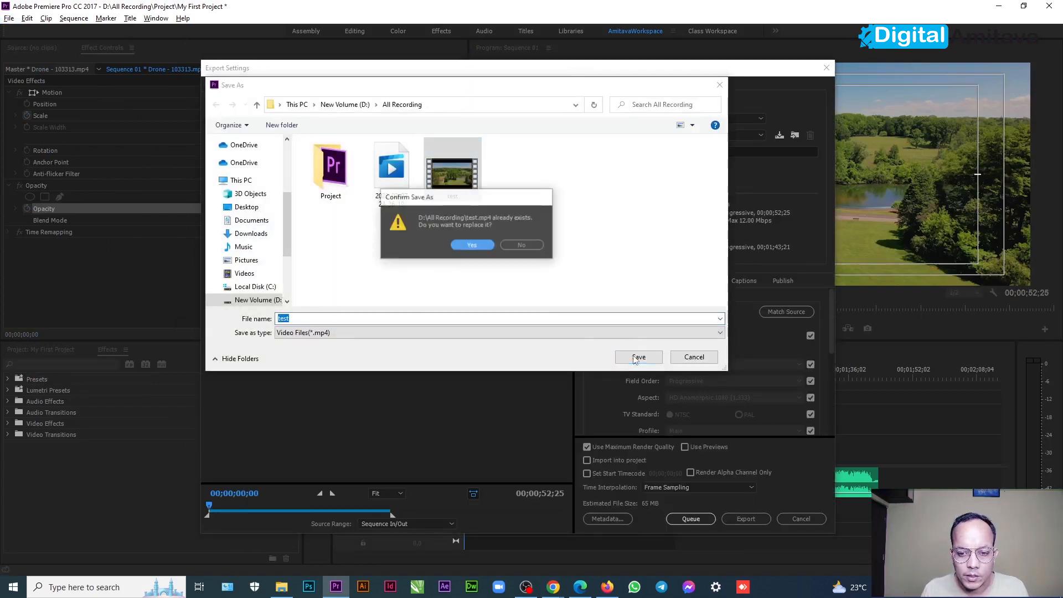
pyautogui.click(466, 247)
pyautogui.click(747, 519)
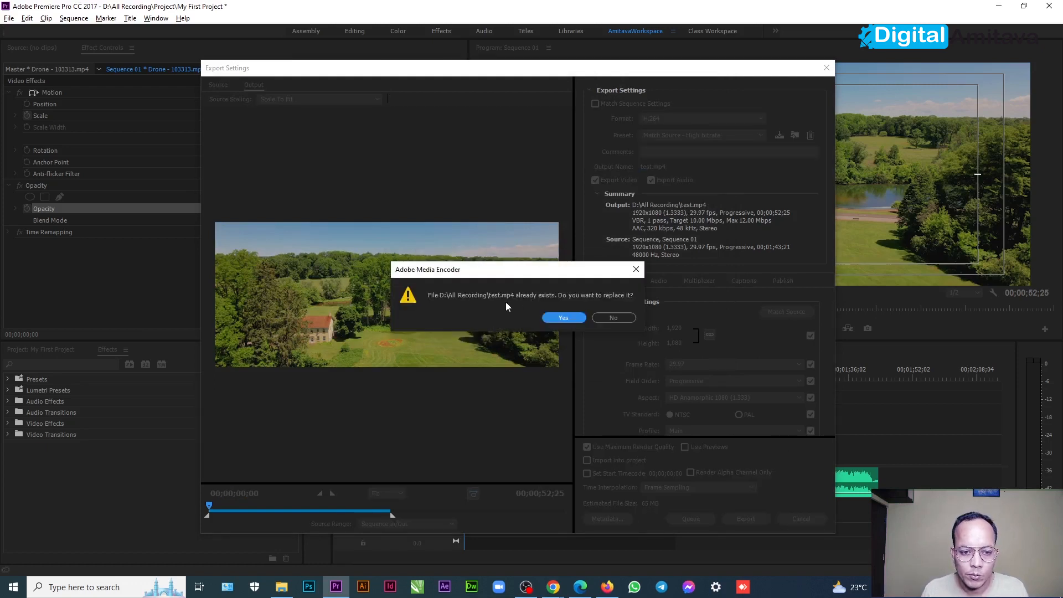
pyautogui.click(570, 321)
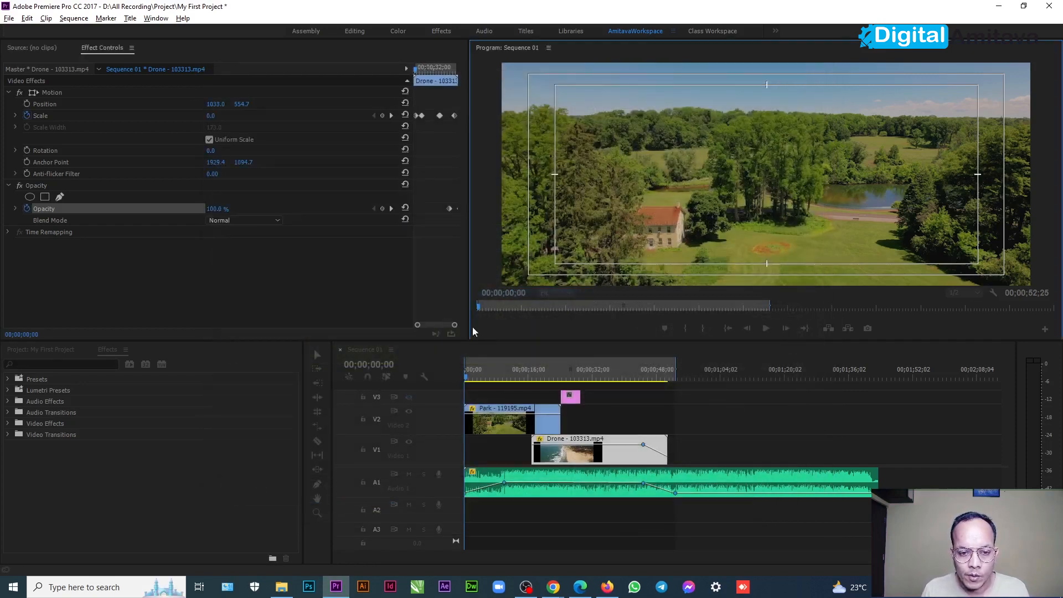
# Play the end of the exported test video from File Explorer to check the fade-out, close it and return to Premiere Pro.
pyautogui.click(276, 591)
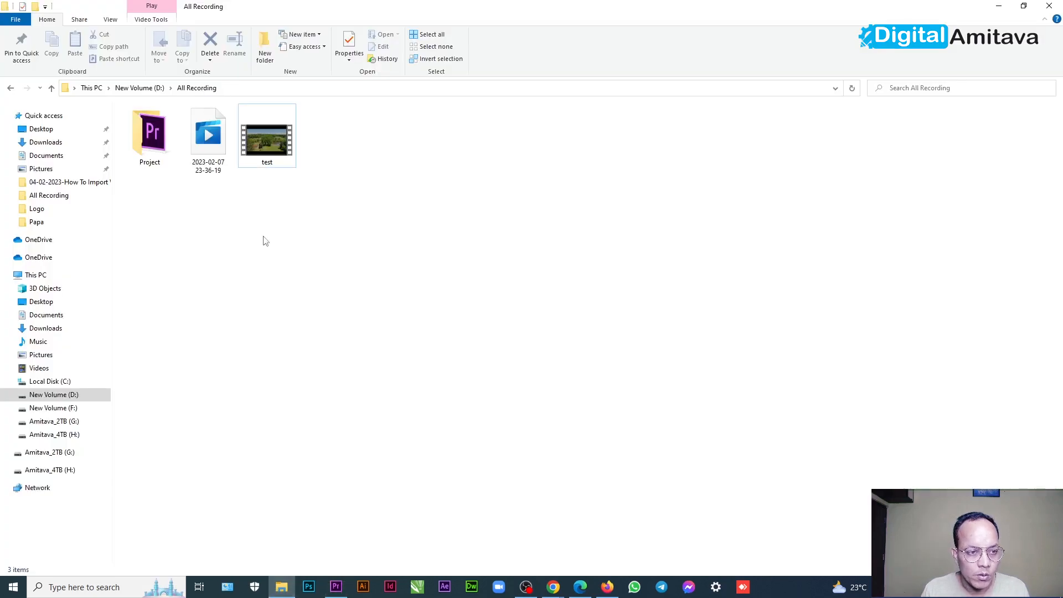
pyautogui.doubleClick(262, 137)
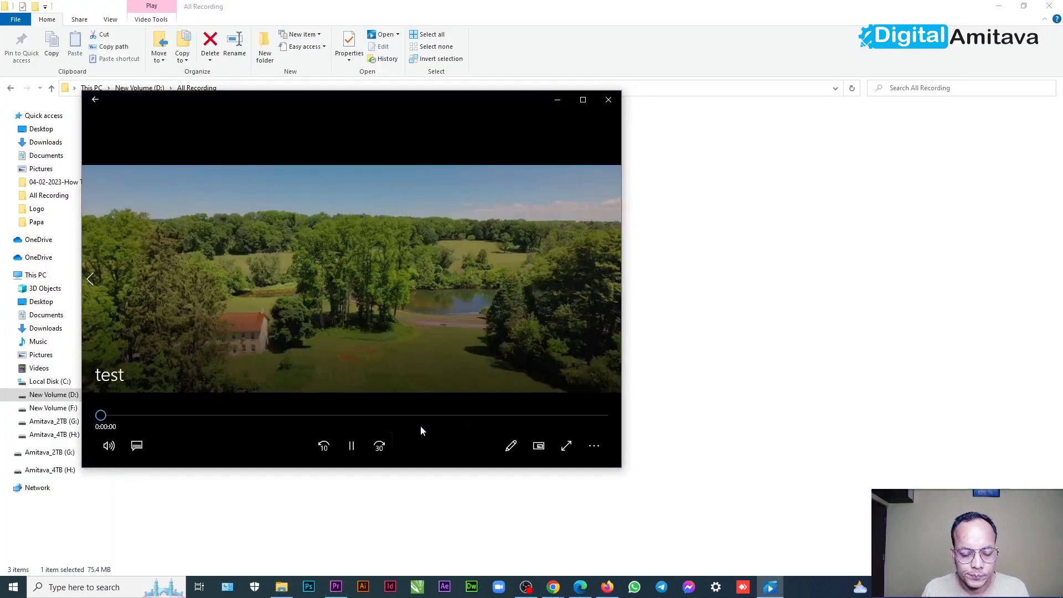
pyautogui.click(459, 416)
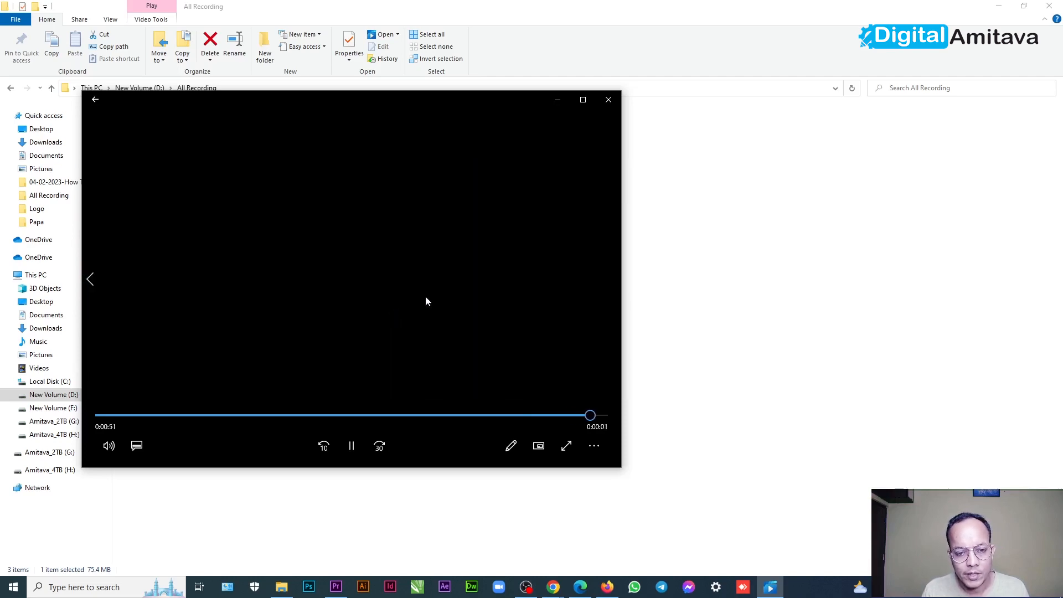
pyautogui.click(607, 100)
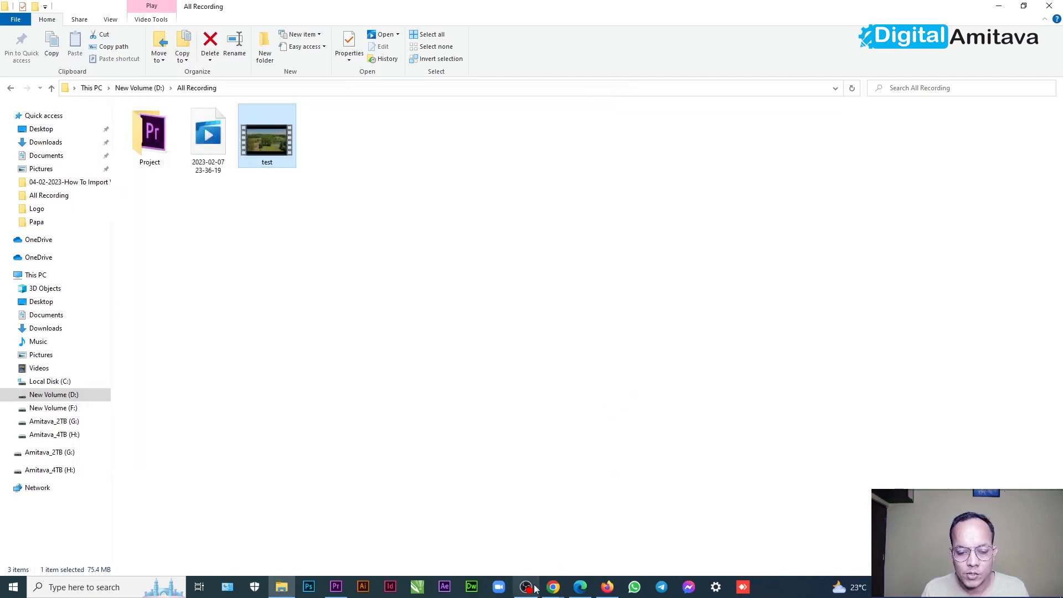
pyautogui.click(336, 587)
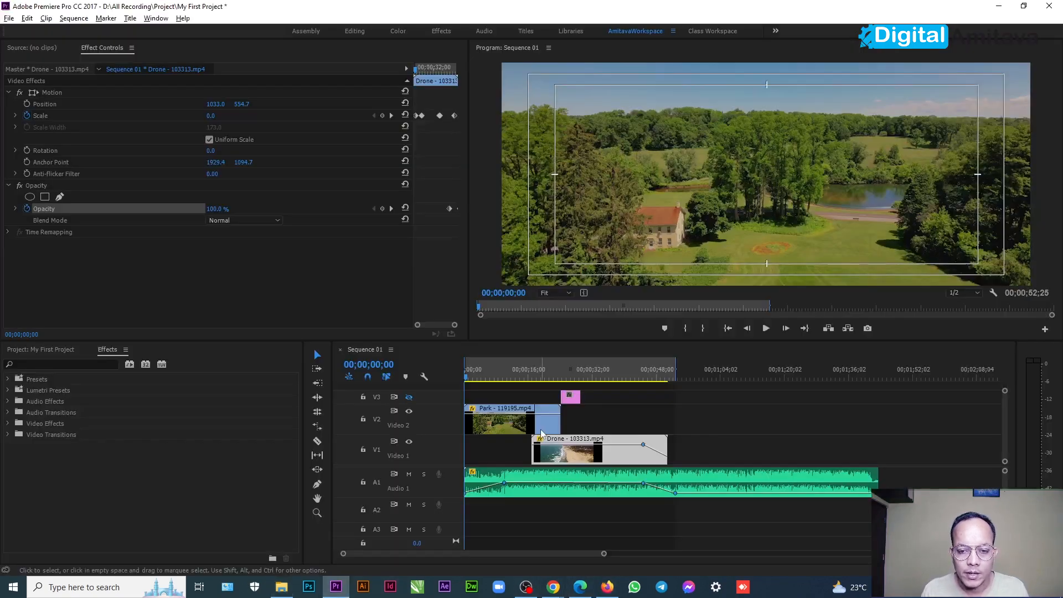